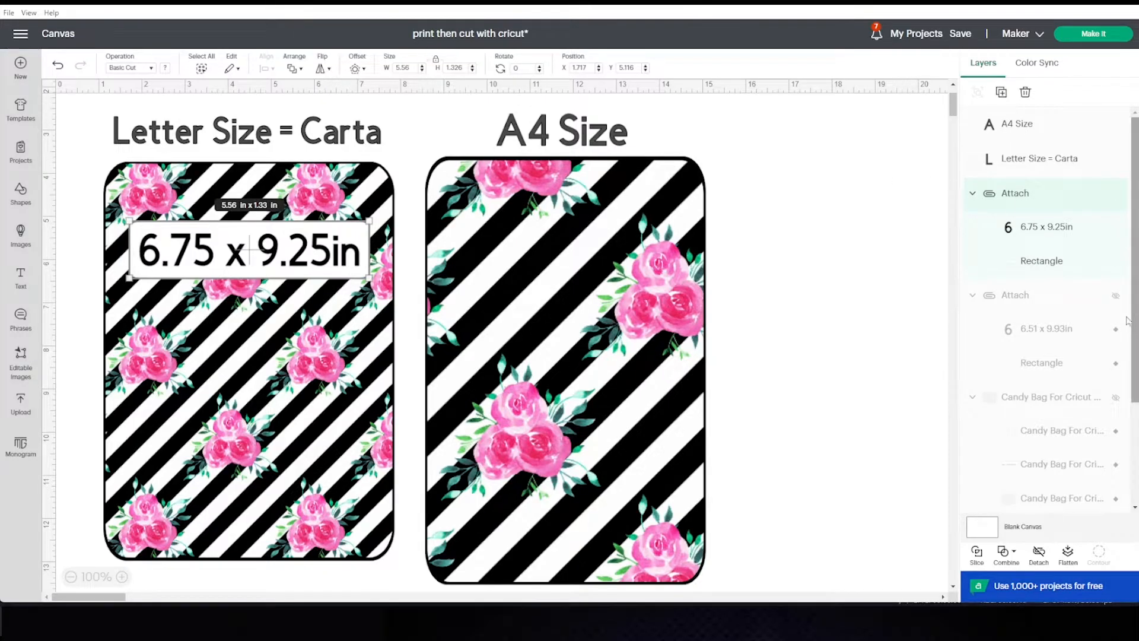
- Unhide the 6.51 x 9.93in label and place it over the upper part of the A4 Size pattern rectangle
click(1115, 296)
drag(652, 278, 584, 246)
click(809, 276)
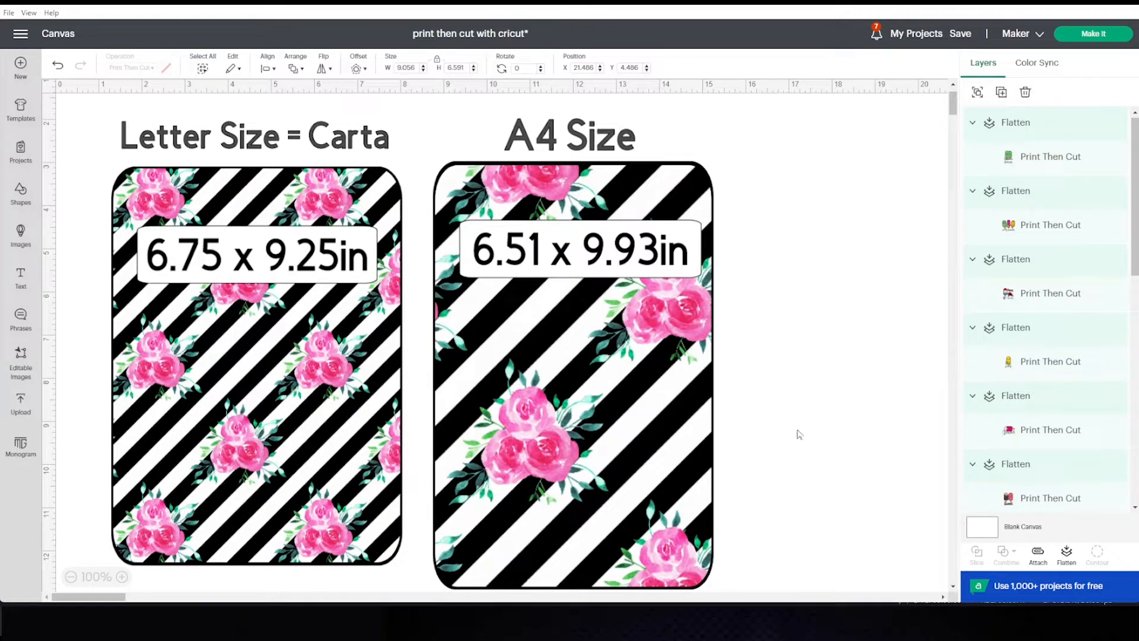
- Examine the flattened popsicle designs further along the canvas, selecting the 4th of July design alone and all six together
drag(116, 598, 173, 600)
click(767, 471)
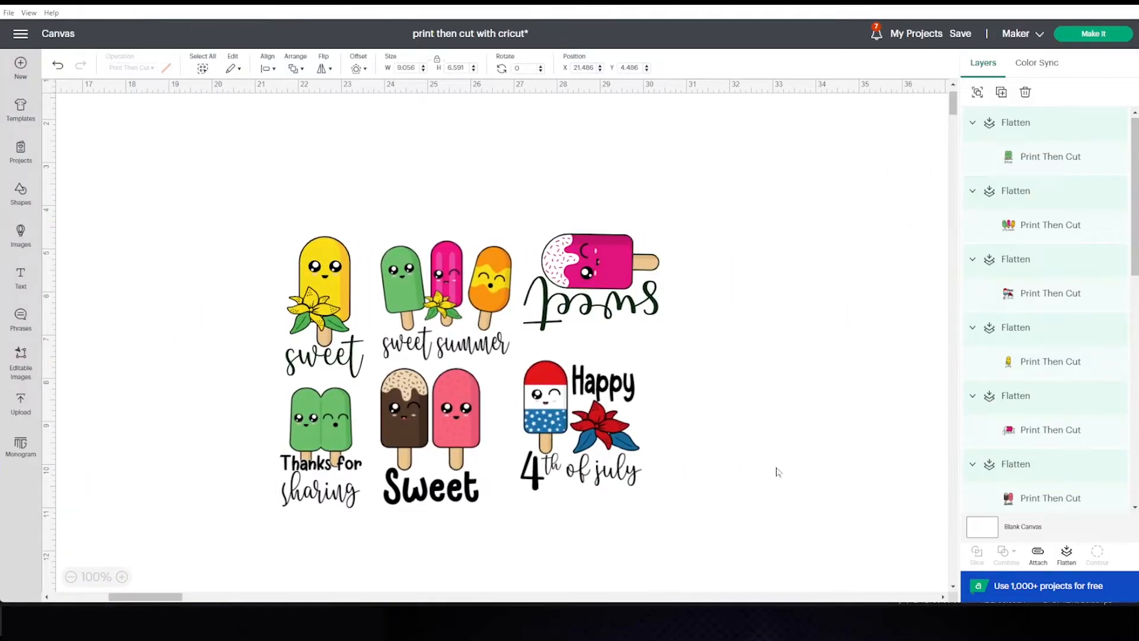
click(635, 436)
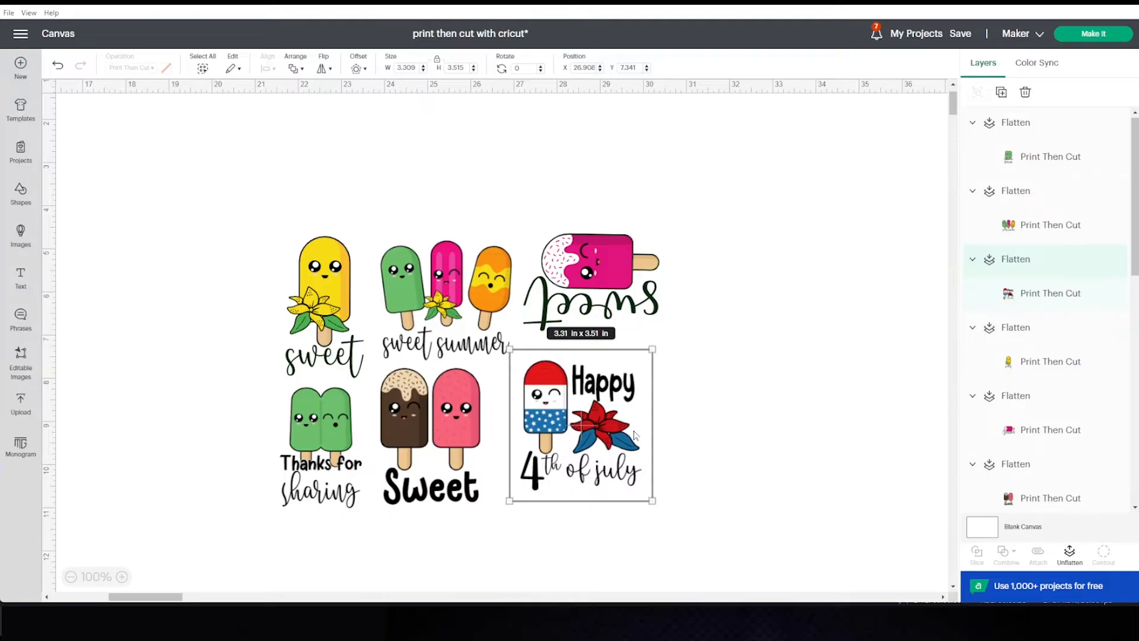
click(239, 224)
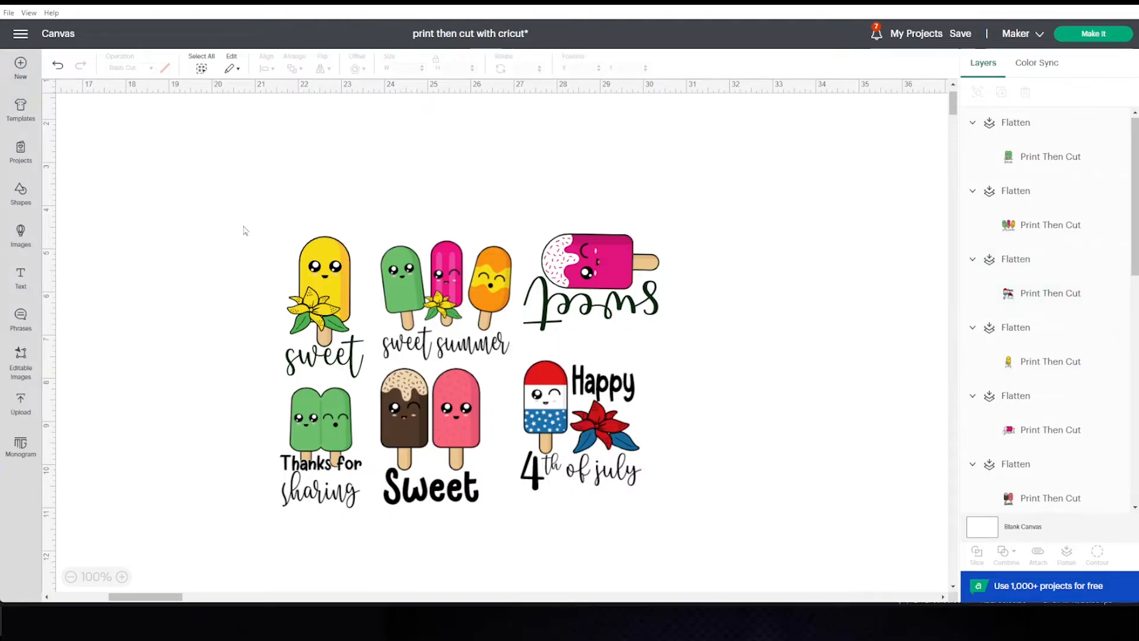
drag(241, 212, 677, 532)
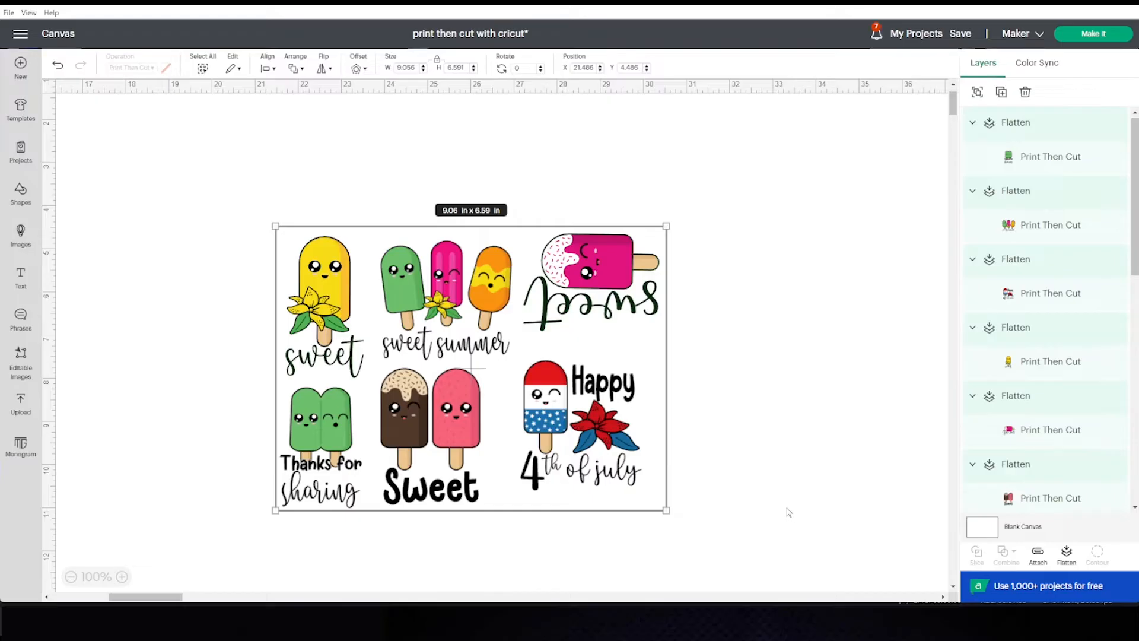
drag(169, 598, 167, 604)
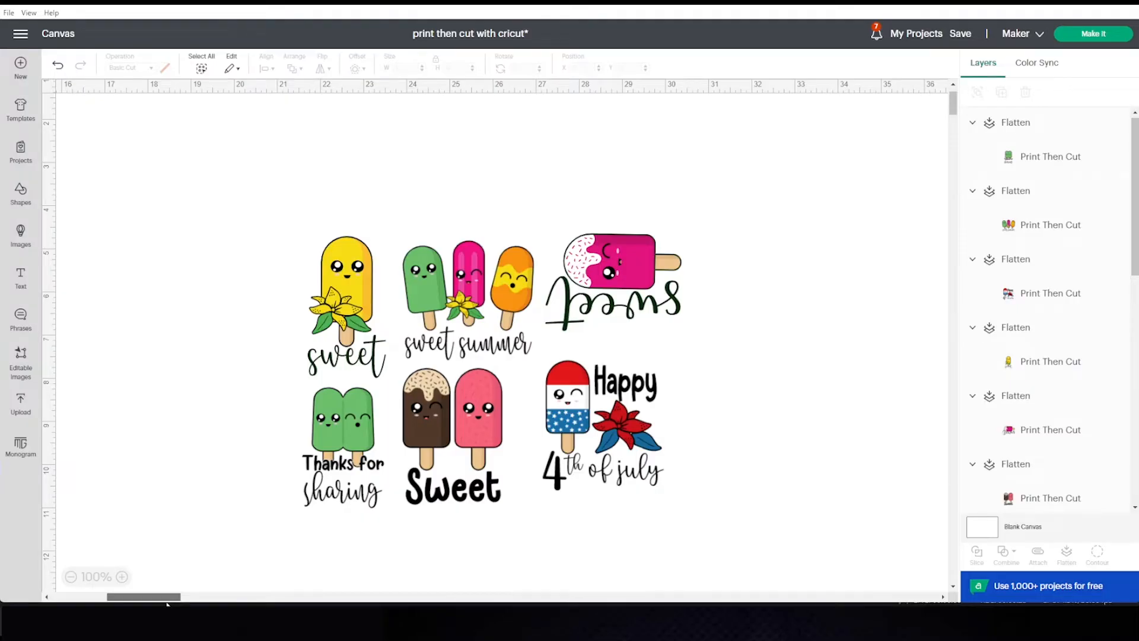
drag(167, 604, 110, 604)
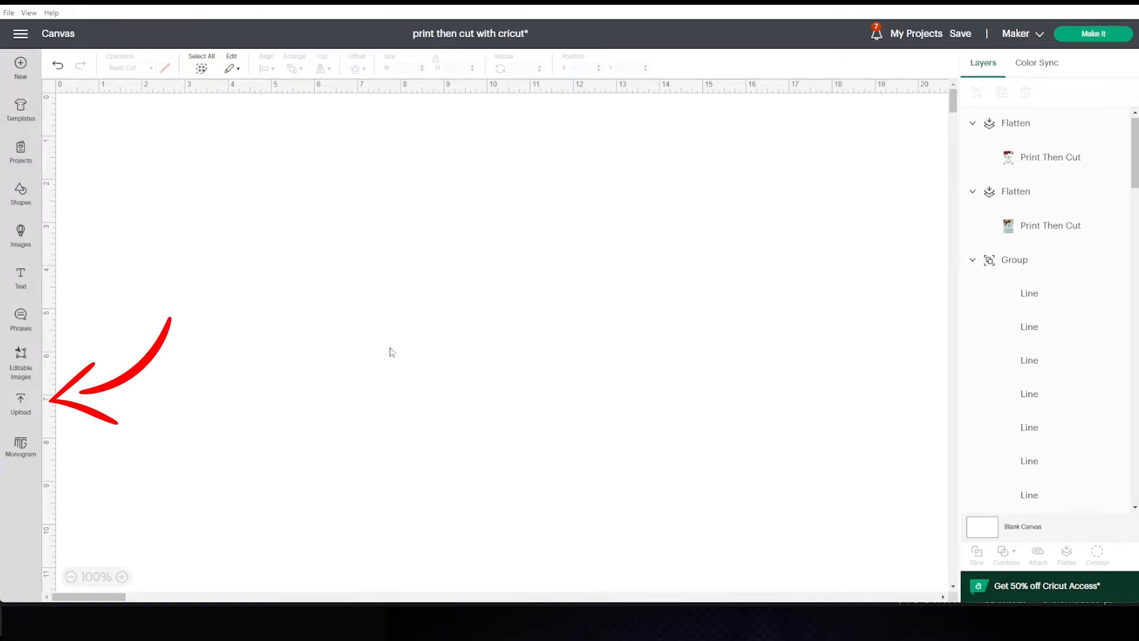
- Start a new image upload and open the file "couple save the date 3" from the svg pngs may2022 on folder
click(29, 417)
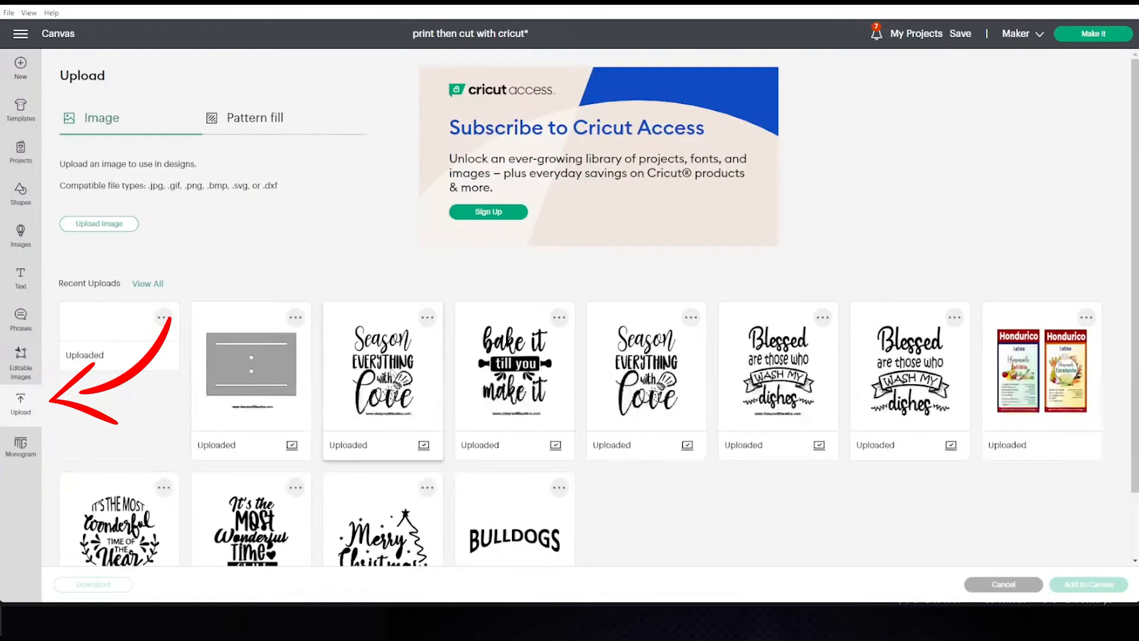
click(117, 229)
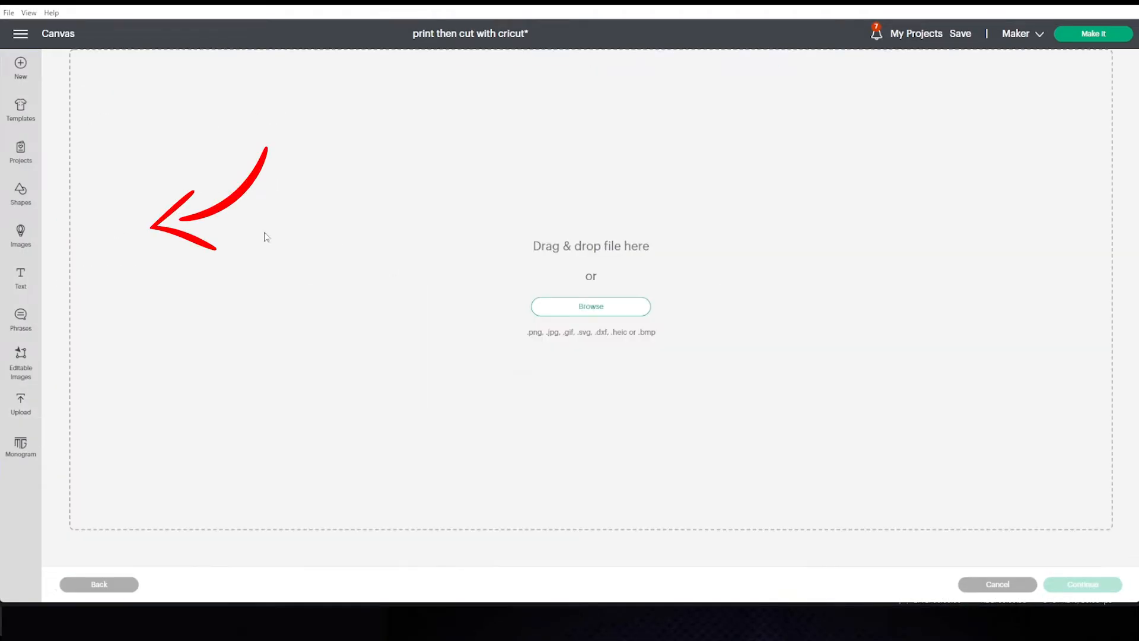
click(590, 309)
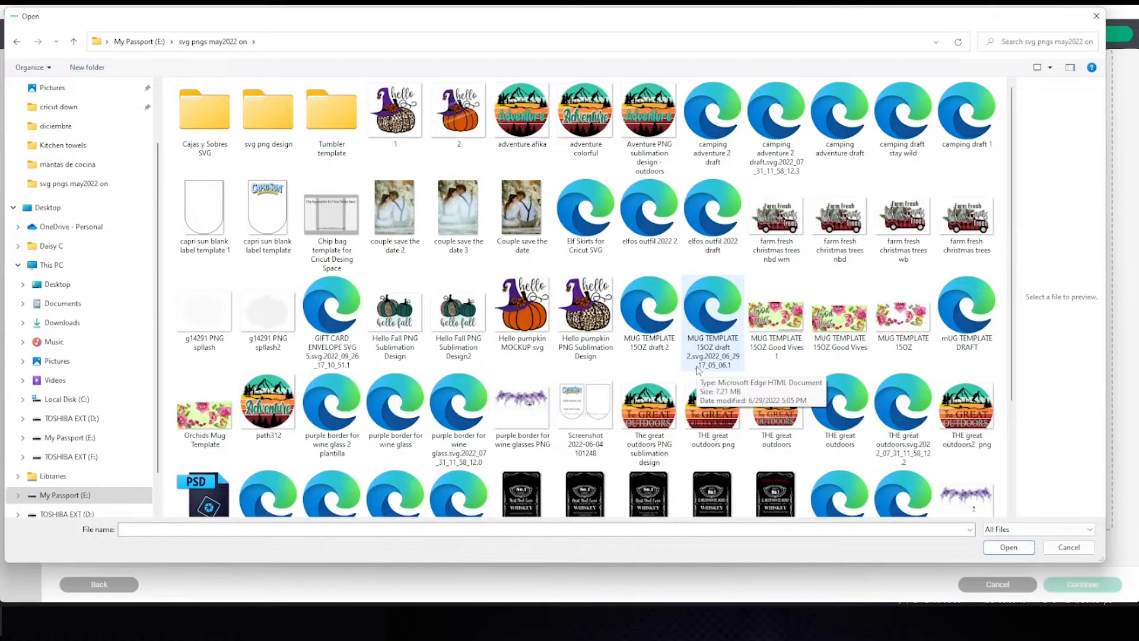
click(458, 215)
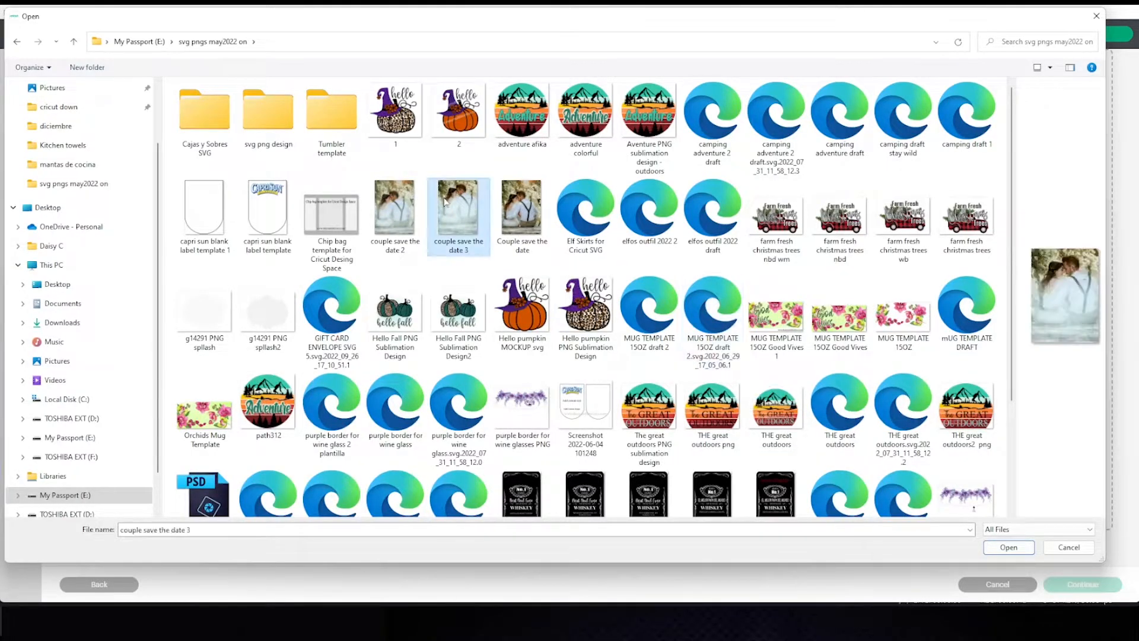
click(1021, 547)
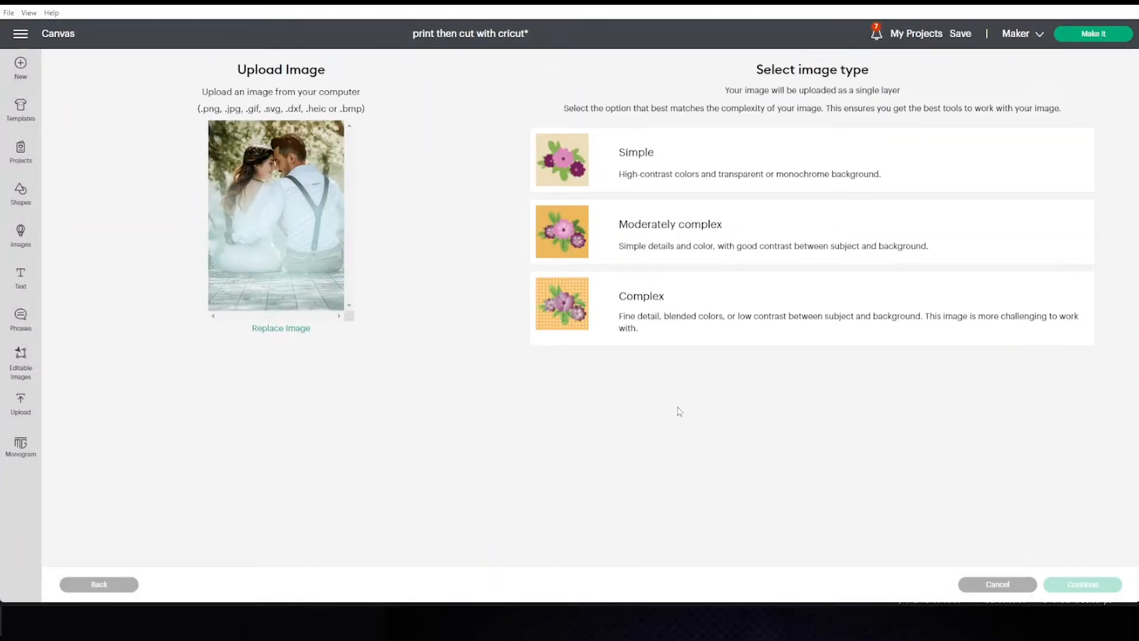
- Set the couple photo's image type to Complex and apply it without removing any background
click(667, 319)
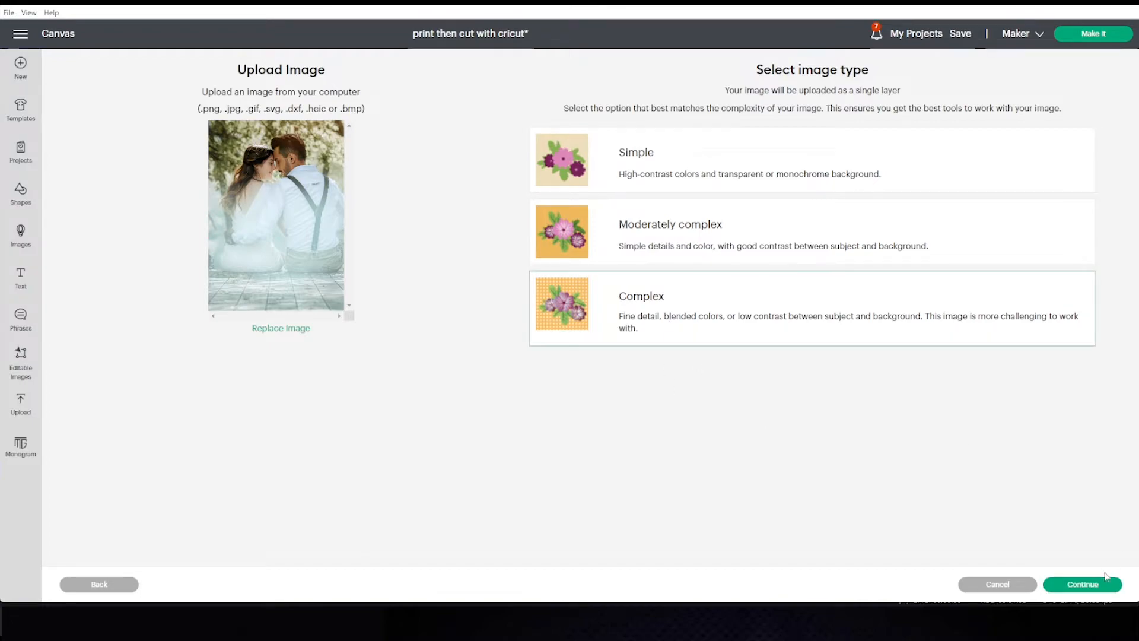
click(1083, 584)
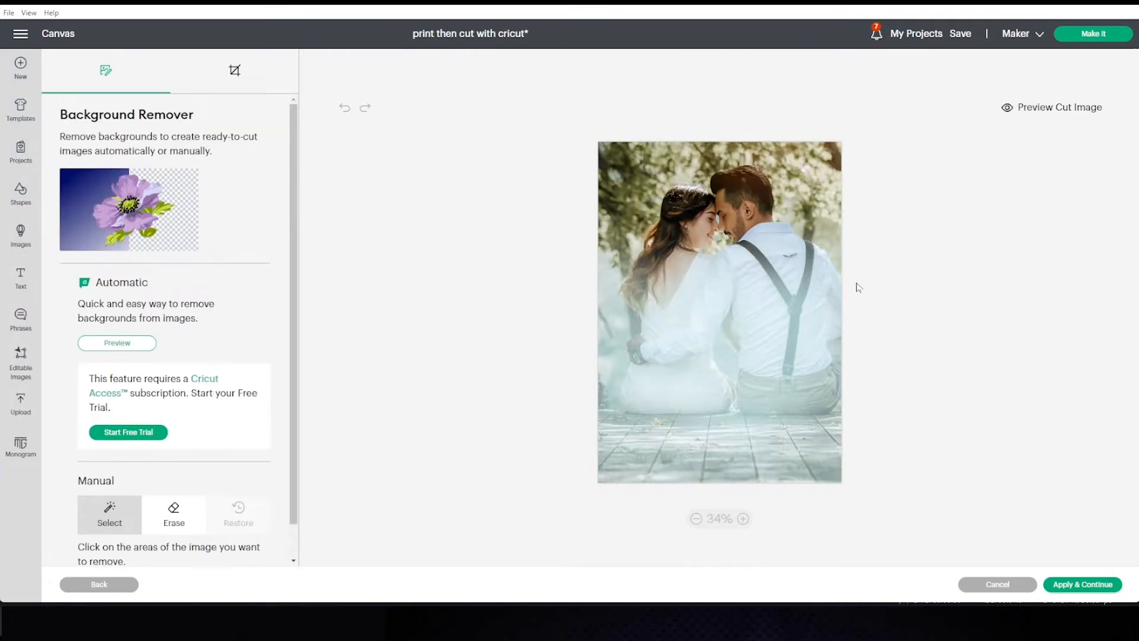
click(1078, 589)
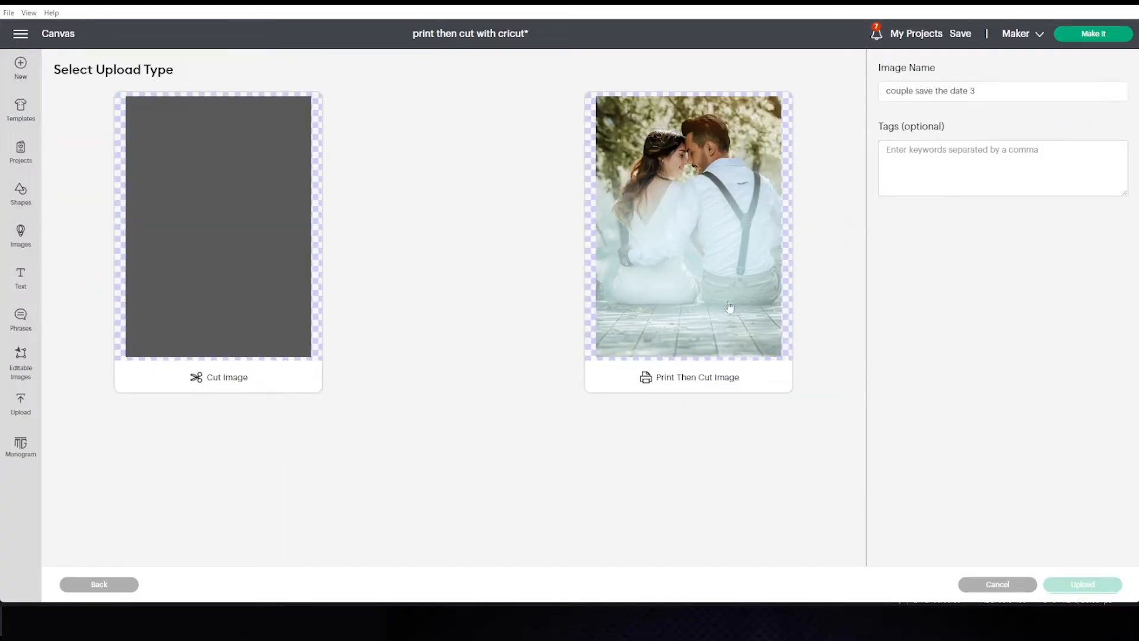
- Upload the couple photo as a Print Then Cut image and add it to the canvas
click(730, 306)
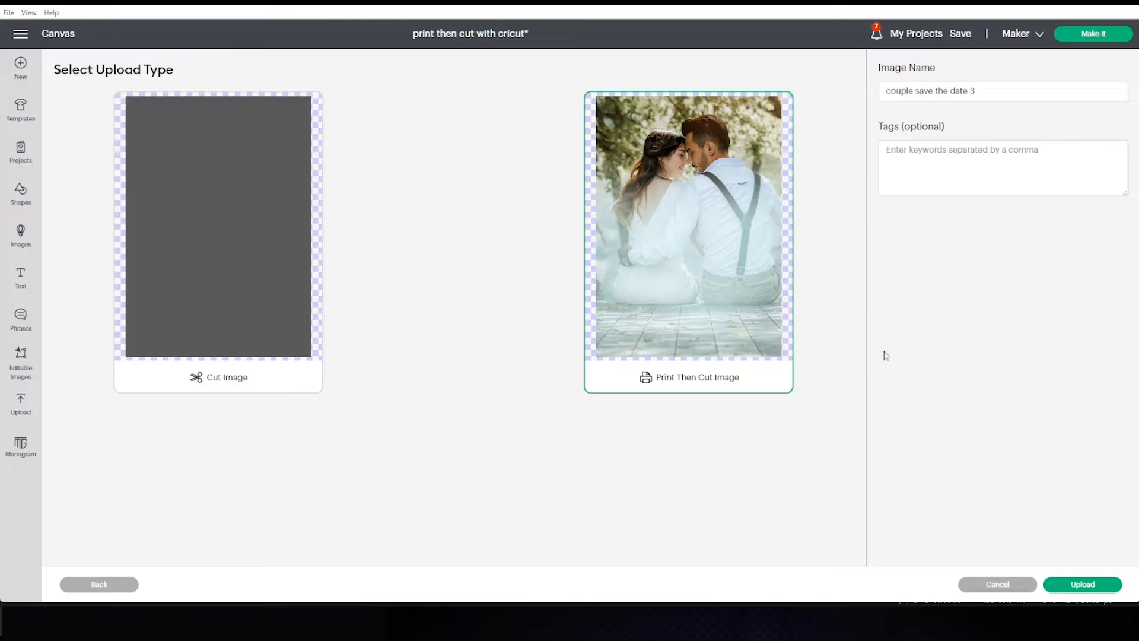
click(1105, 586)
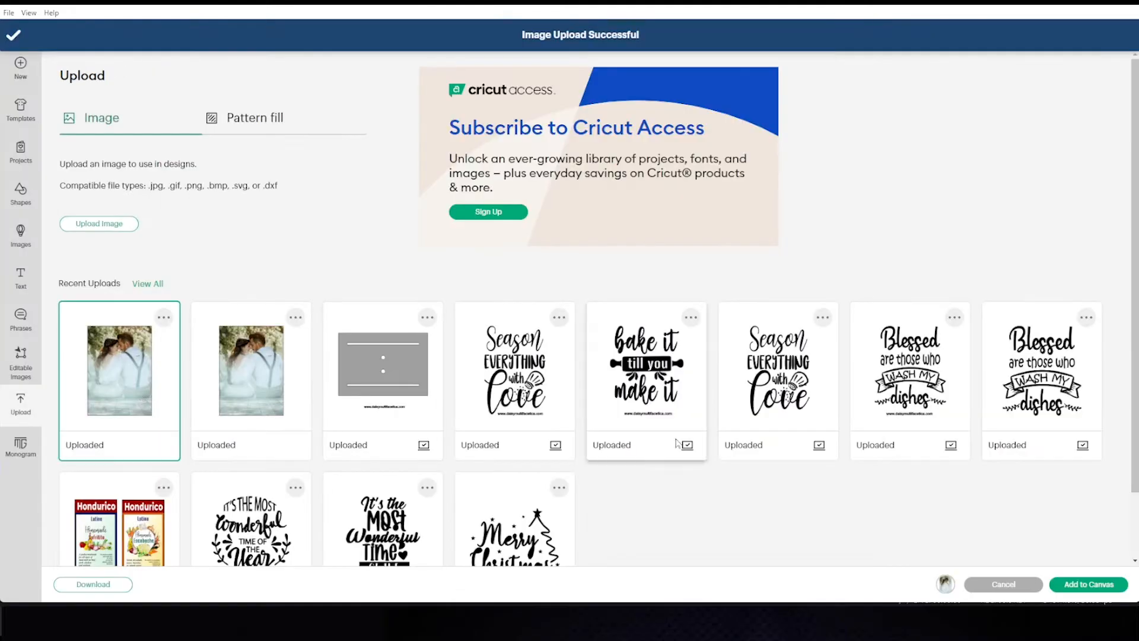
click(1086, 585)
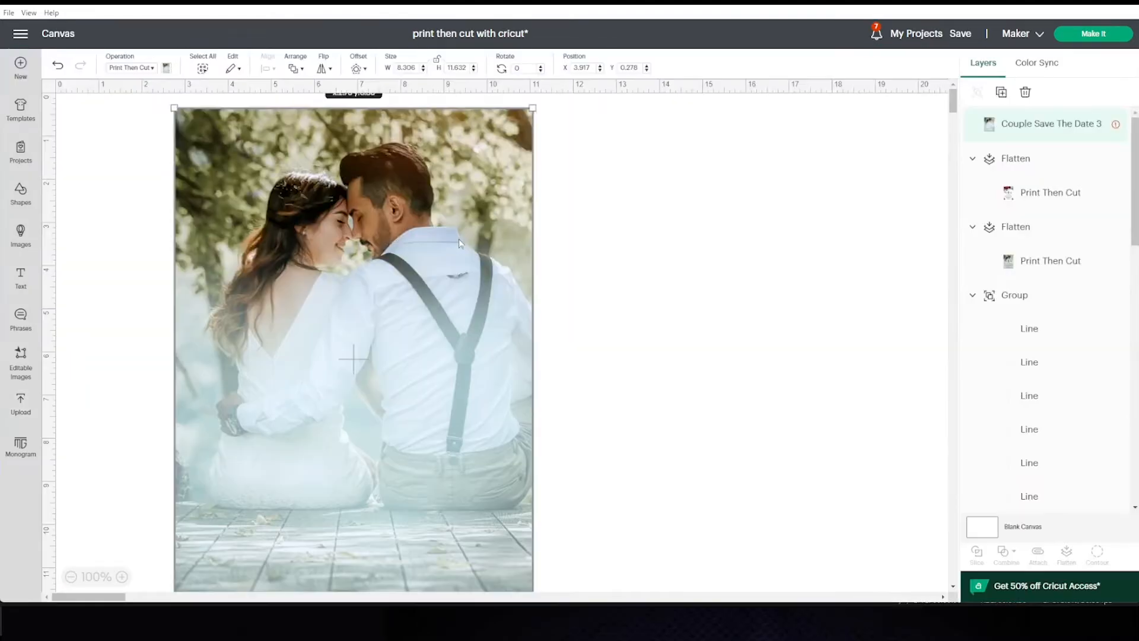
- Set the couple photo's width to 5 in and move it to about X 5.35, Y 1.18
click(591, 263)
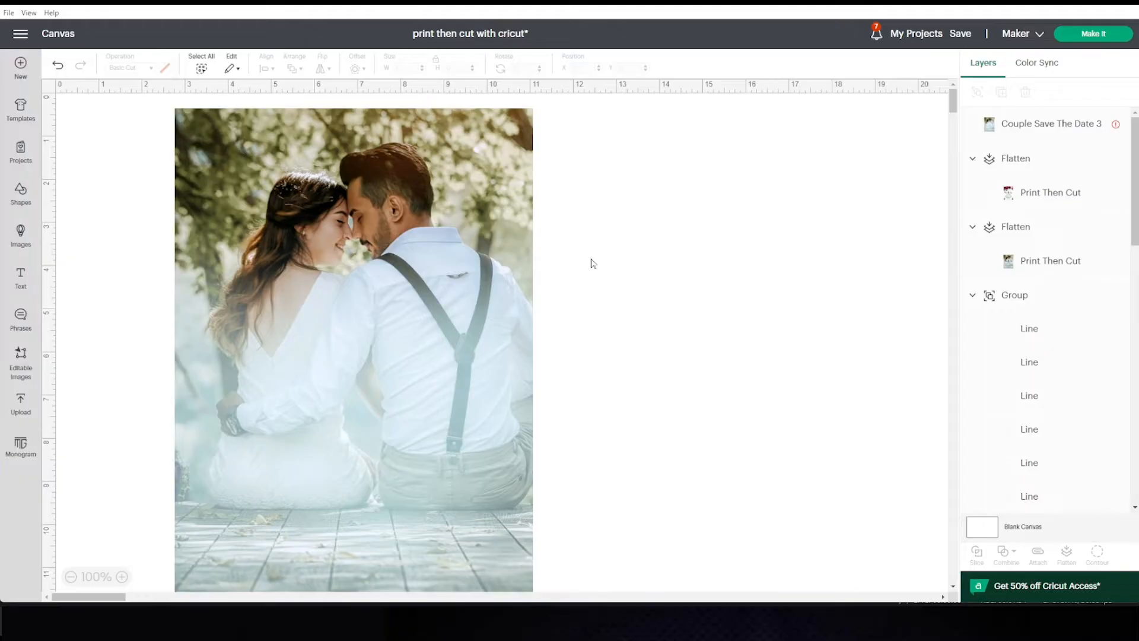
click(460, 359)
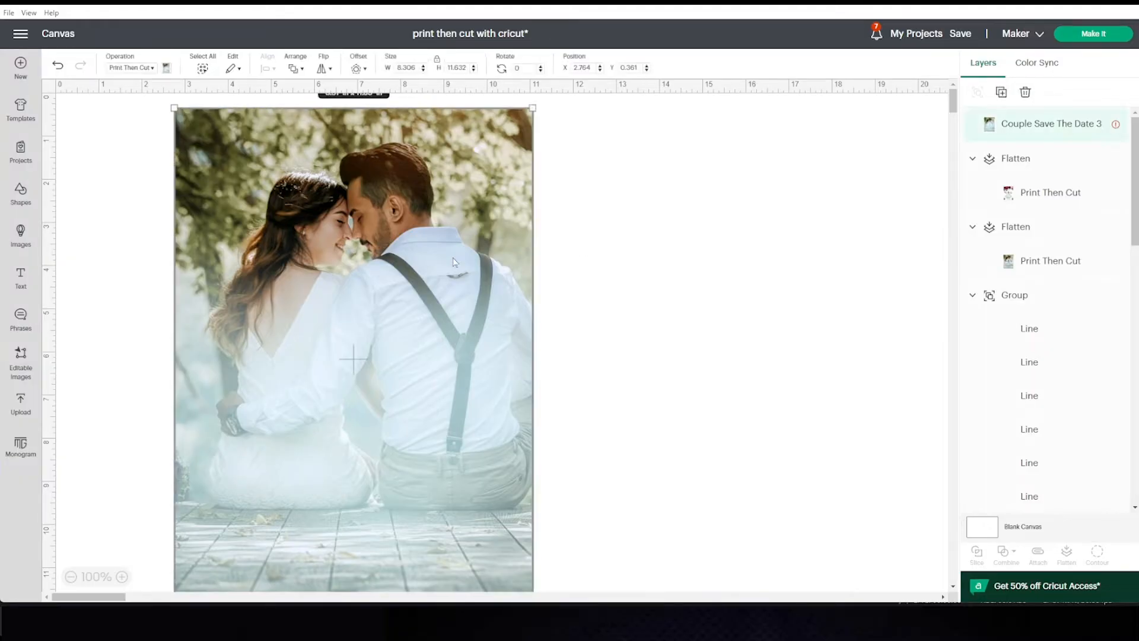
click(461, 360)
click(461, 362)
click(406, 68)
text(5)
key(Return)
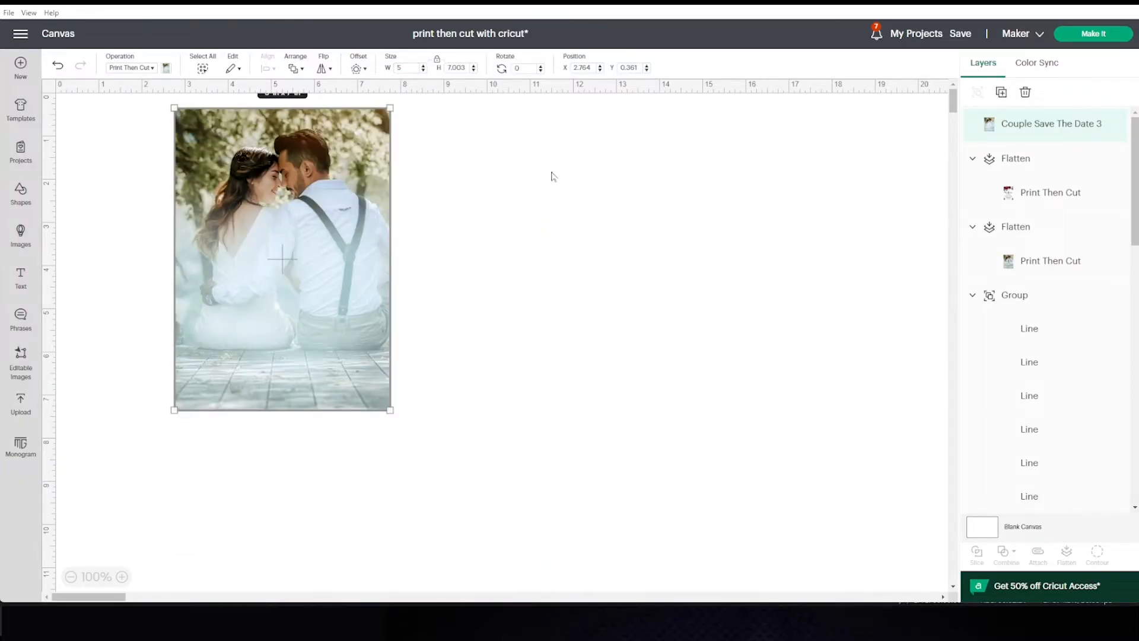
drag(315, 279, 426, 315)
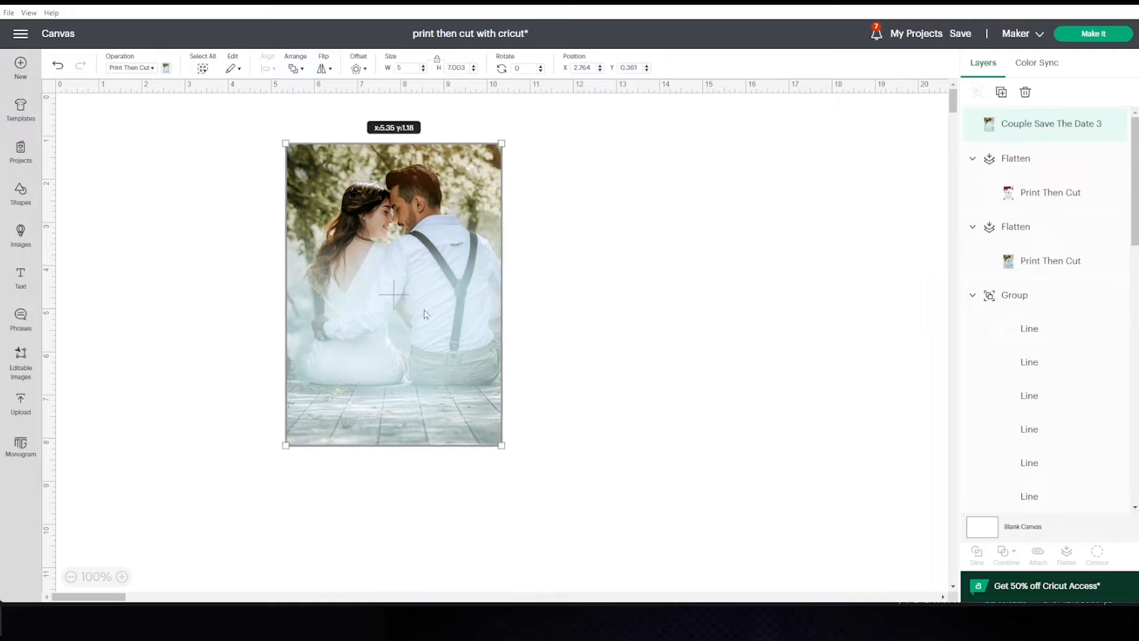
click(560, 305)
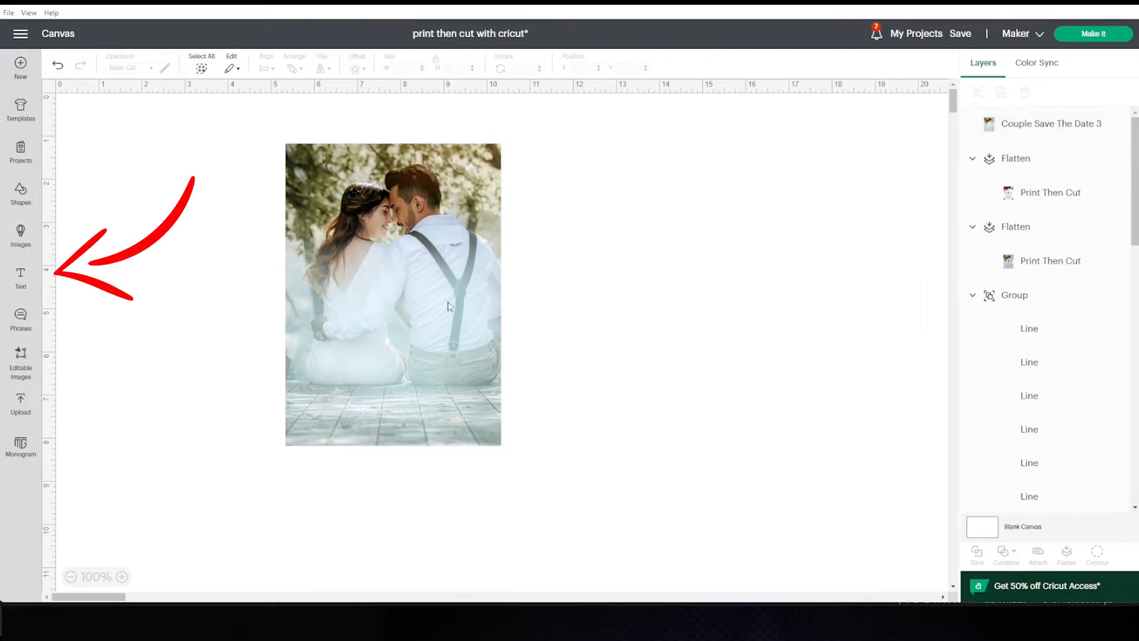
- Add the text "Save the date" and fit it across the middle of the couple photo, about 4.02 in wide
click(21, 279)
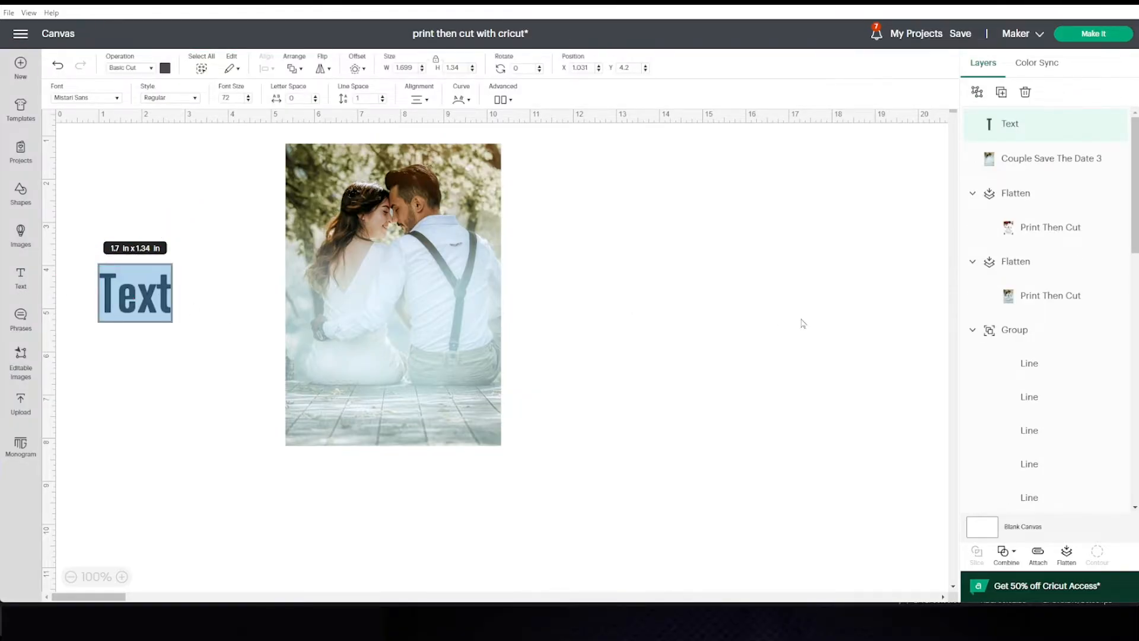
text(Save the date)
drag(329, 311, 434, 314)
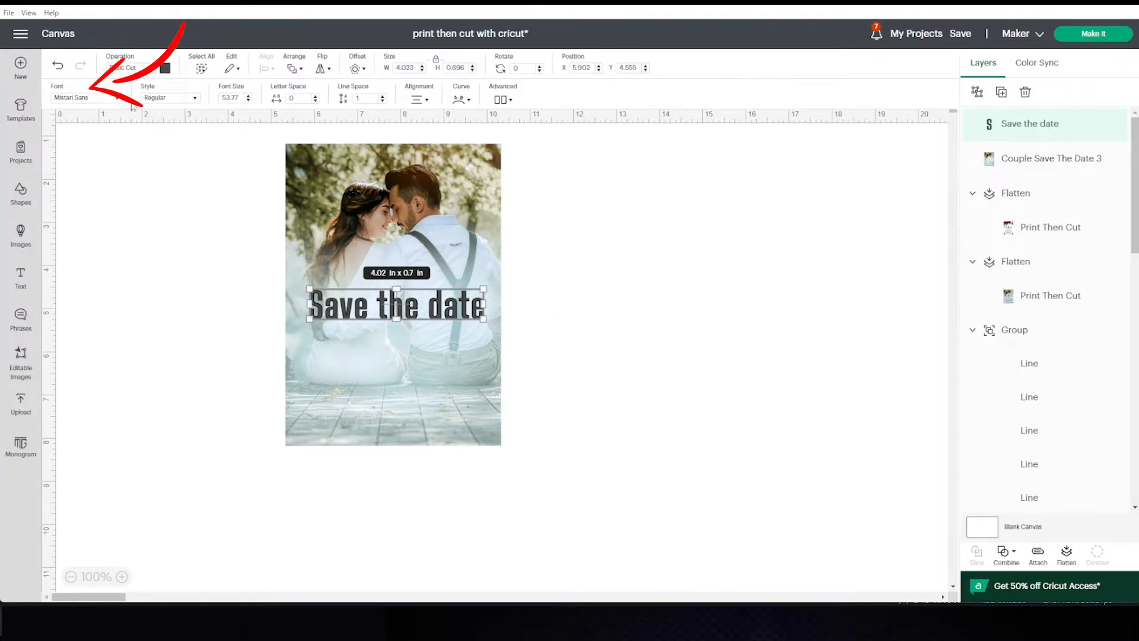
- Change the "Save the date" text to the system font Adorable
click(118, 99)
text(mista)
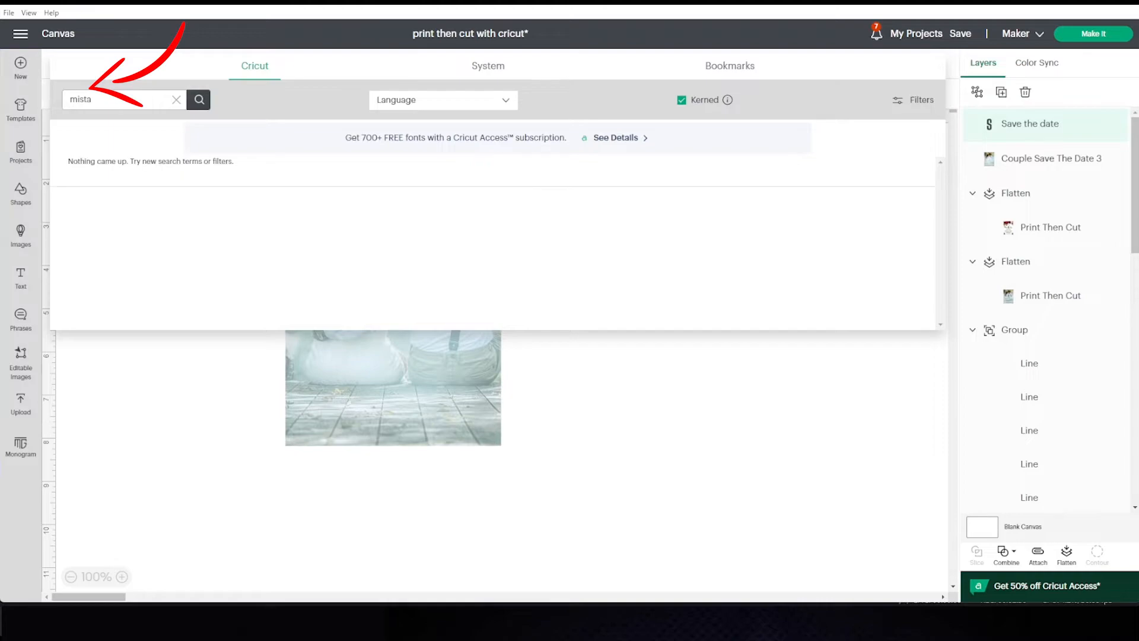
click(487, 67)
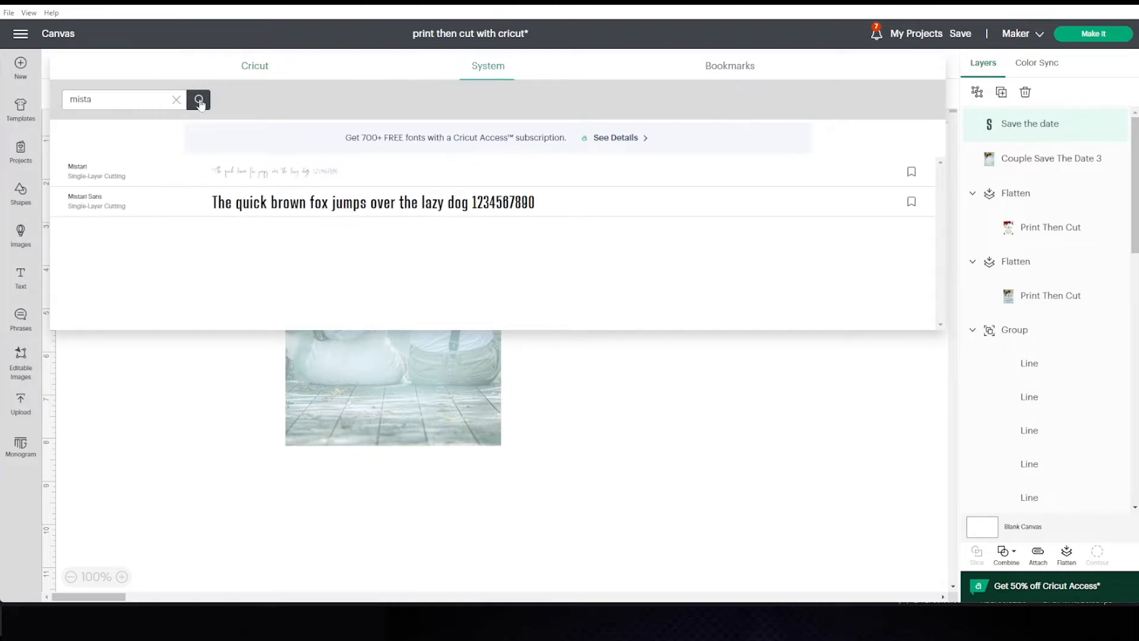
click(176, 100)
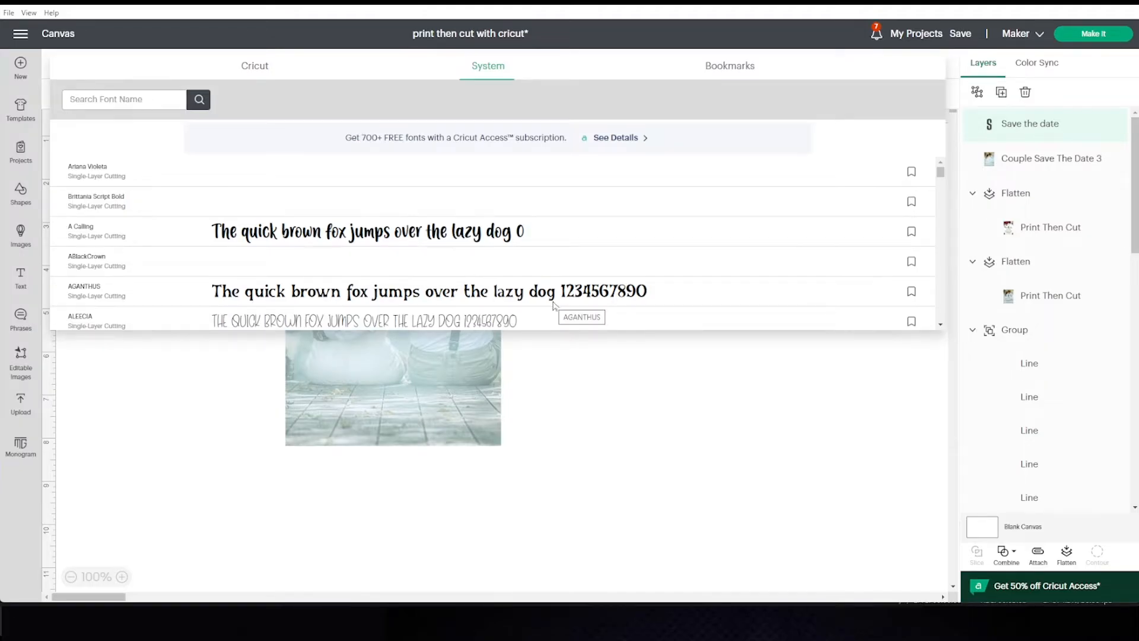
text(adorable)
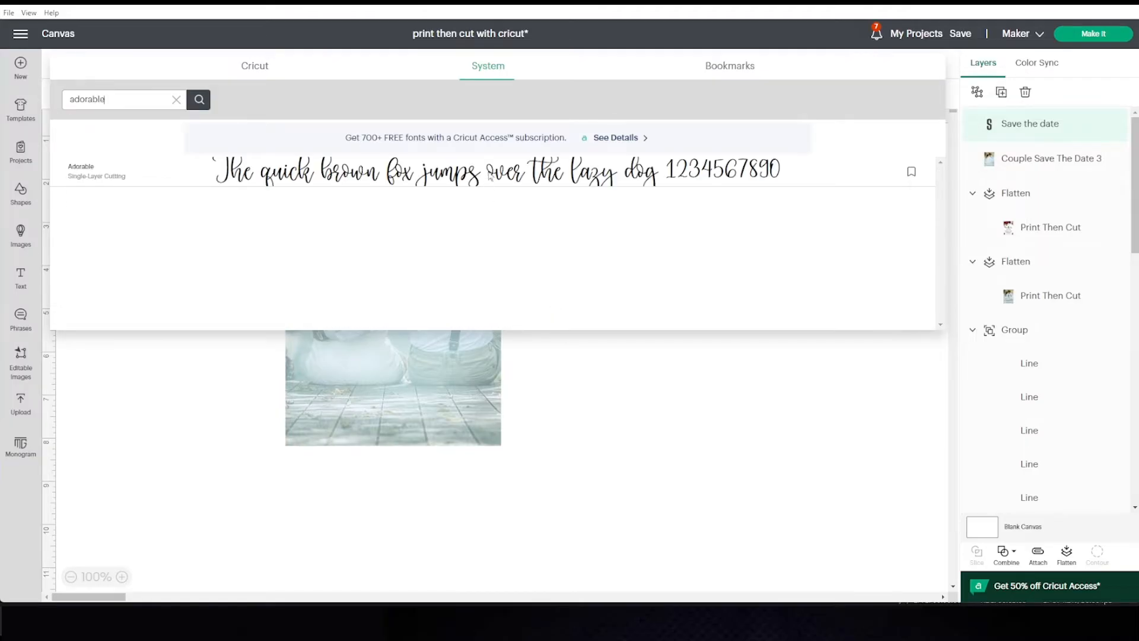
click(492, 173)
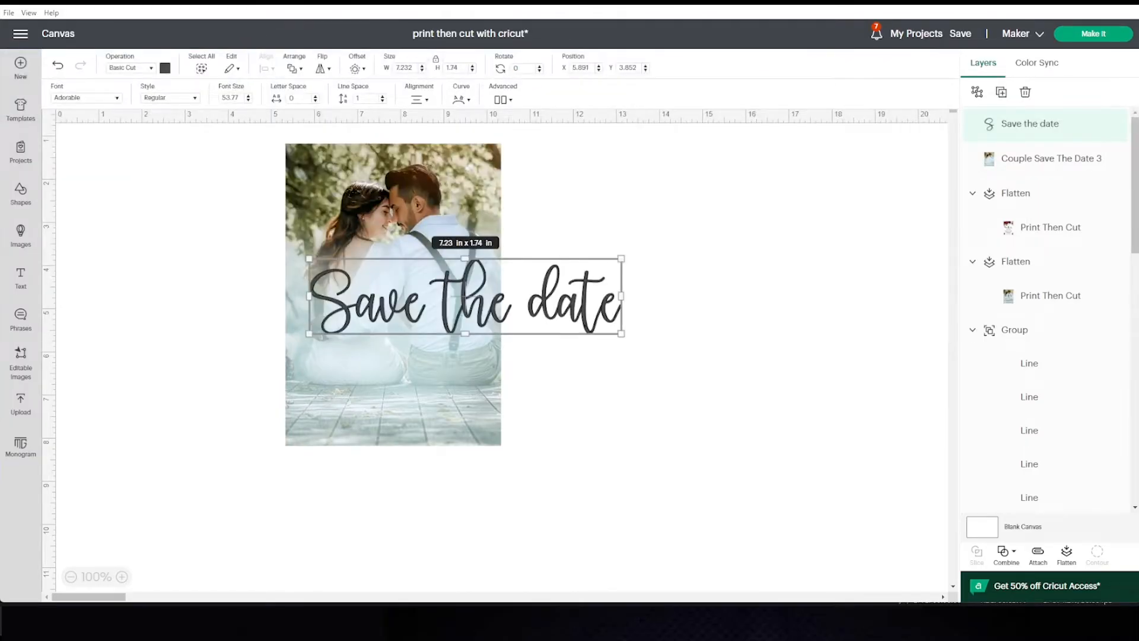
- Shrink the "Save the date" text to fit within the photo's width and position it across the couple's backs
drag(622, 333, 483, 304)
drag(457, 290, 481, 290)
click(550, 310)
click(61, 290)
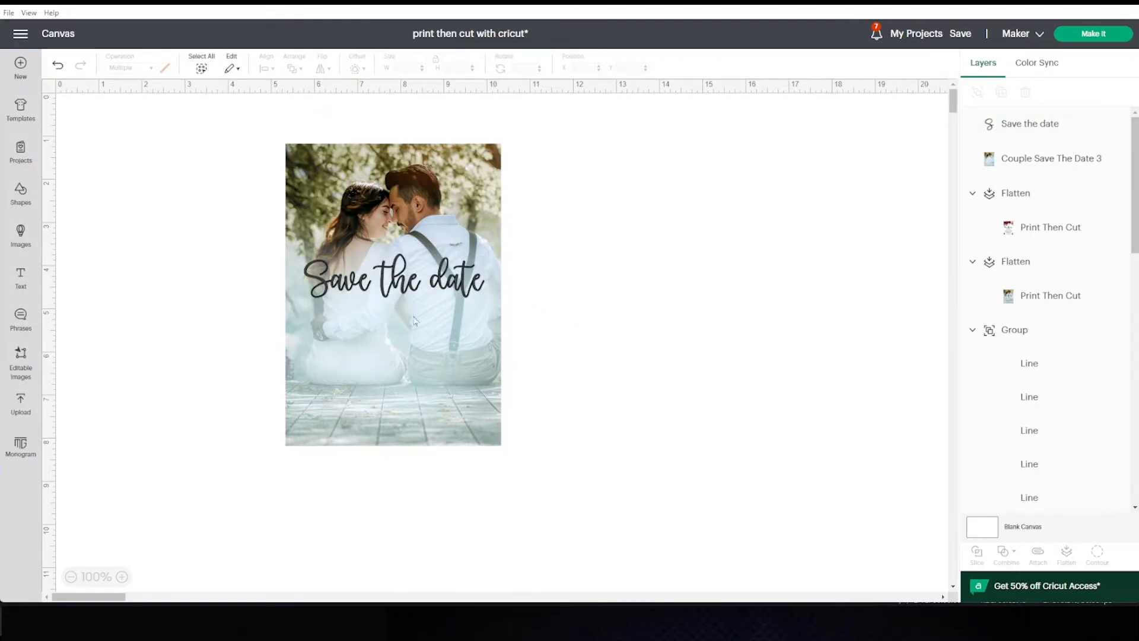
- Add a text with the couple's first names joined by an ampersand
click(19, 281)
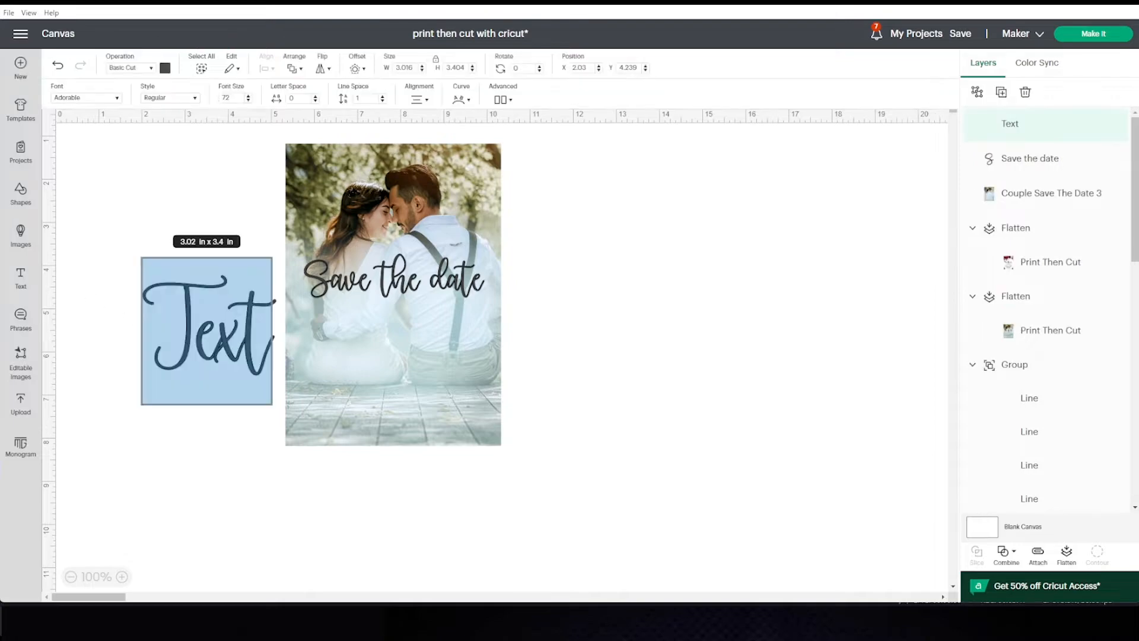
text(Arabella & Mathew)
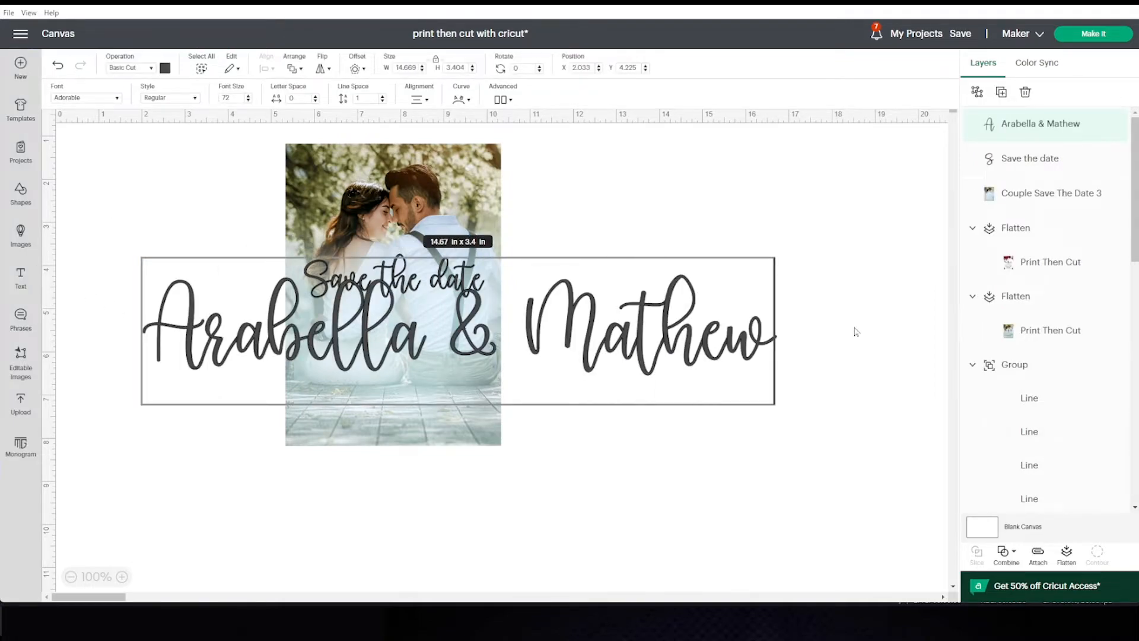
click(857, 330)
- Scale the couple's names down with proportions unlocked and center them below "Save the date" on the photo
drag(775, 275, 332, 346)
drag(237, 360, 395, 361)
click(436, 59)
drag(487, 342, 474, 347)
drag(386, 362, 396, 363)
- Stretch the "Save the date" text slightly taller while keeping it nearly as wide on the photo
click(396, 285)
drag(485, 299, 483, 308)
click(511, 340)
click(442, 363)
click(207, 350)
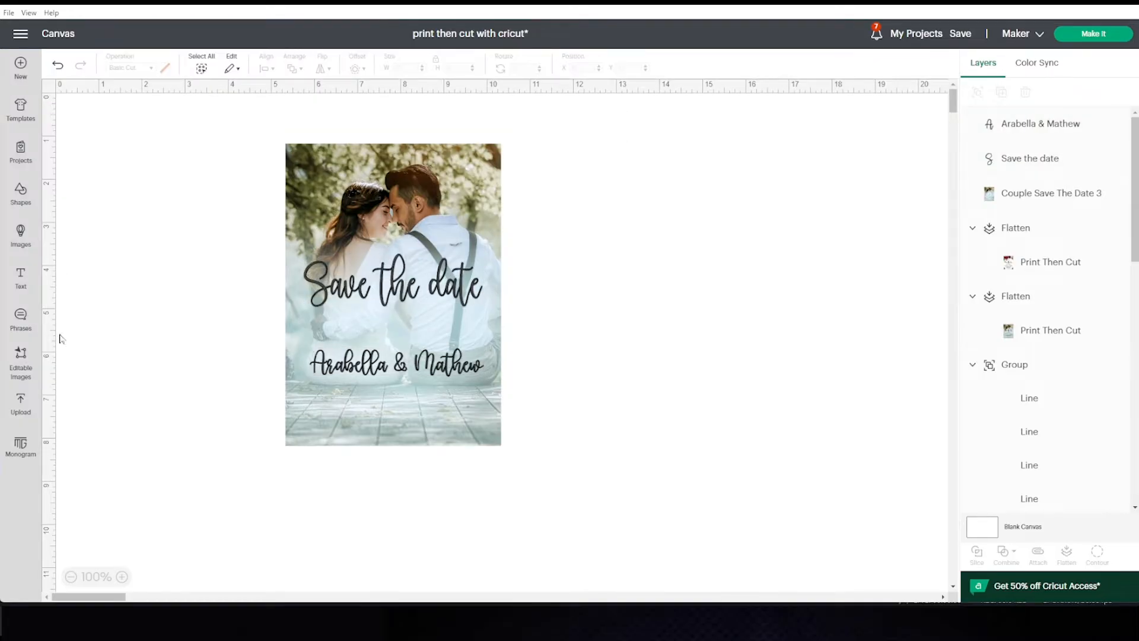
- Add a new text reading "FOR THE" to the canvas
click(21, 277)
text(FOR THE)
click(599, 380)
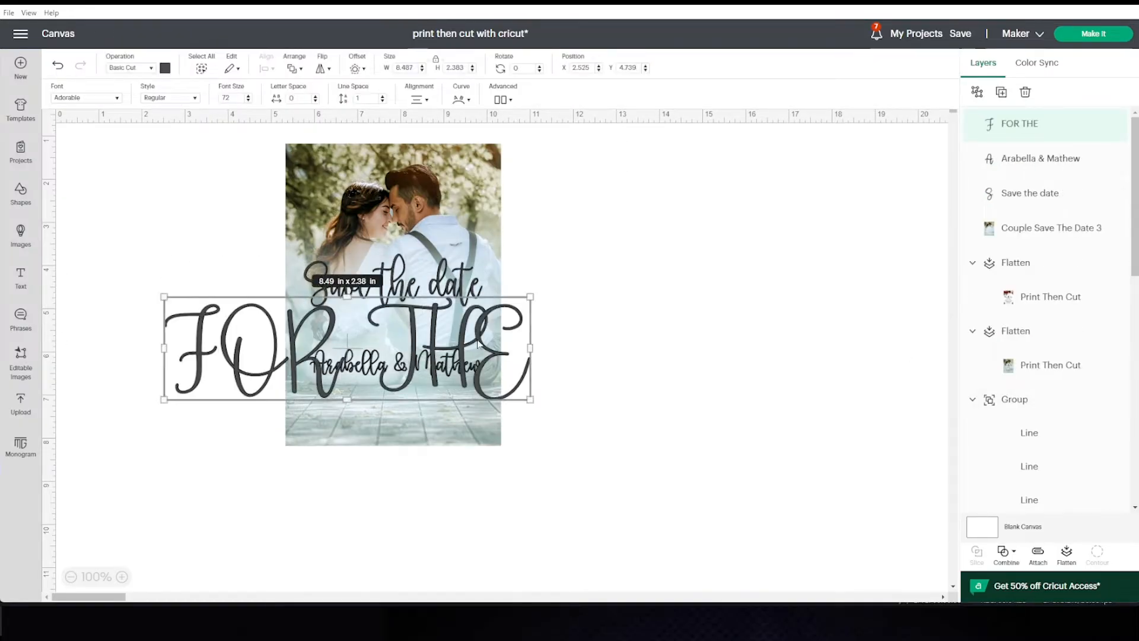
- Move the "FOR THE" text off the photo and set its font to the system font Mistari Sans
drag(364, 358, 712, 362)
double_click(712, 361)
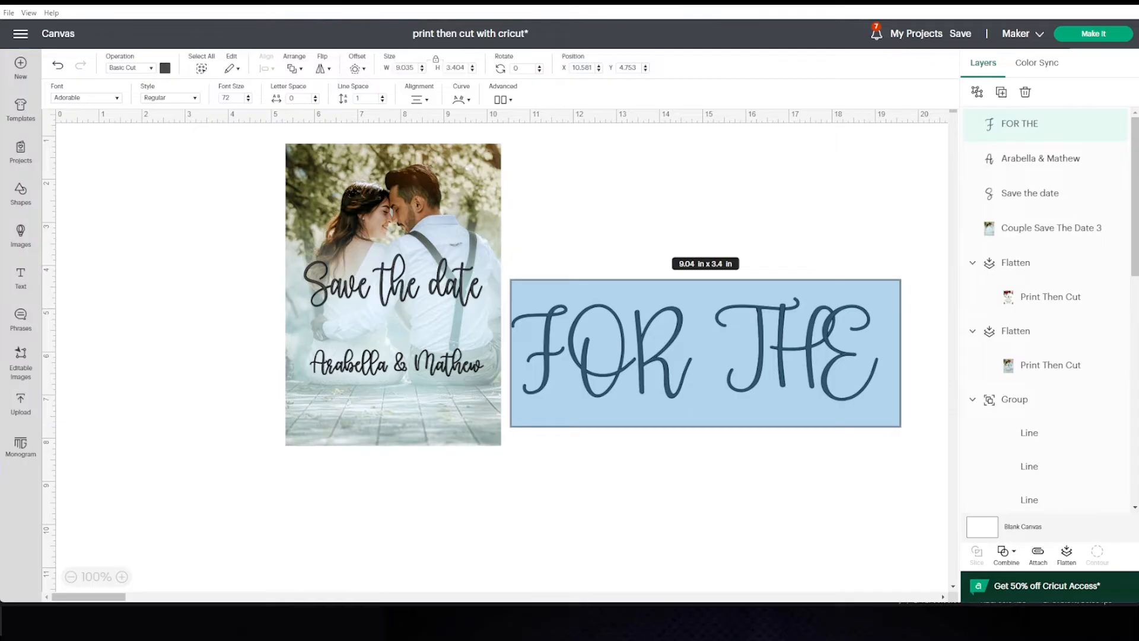
click(89, 99)
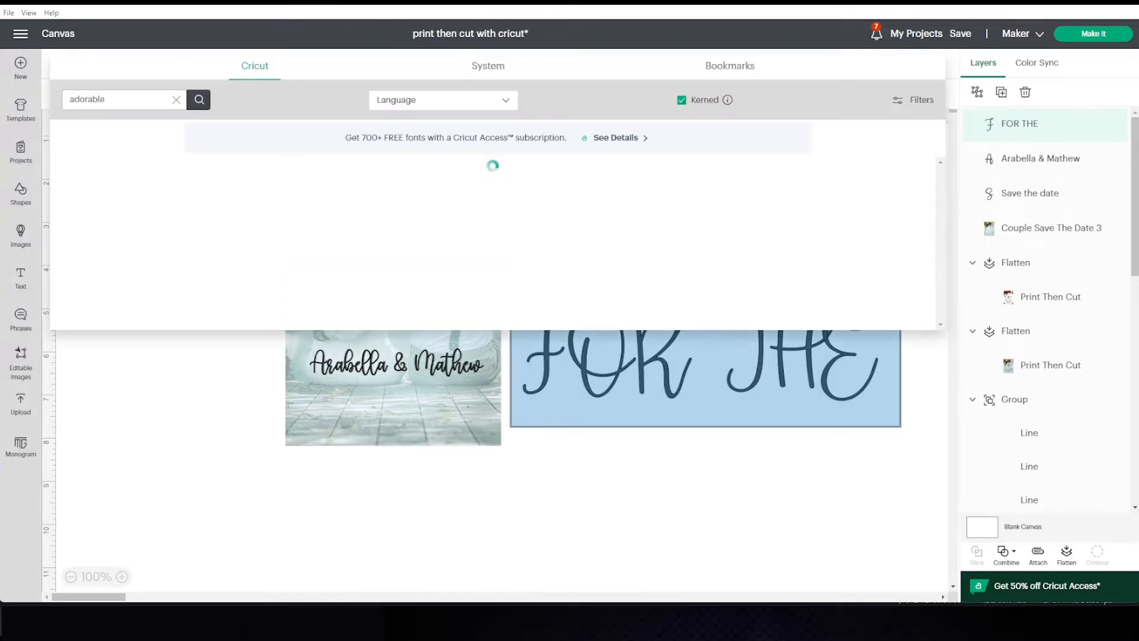
click(488, 67)
drag(107, 100, 62, 104)
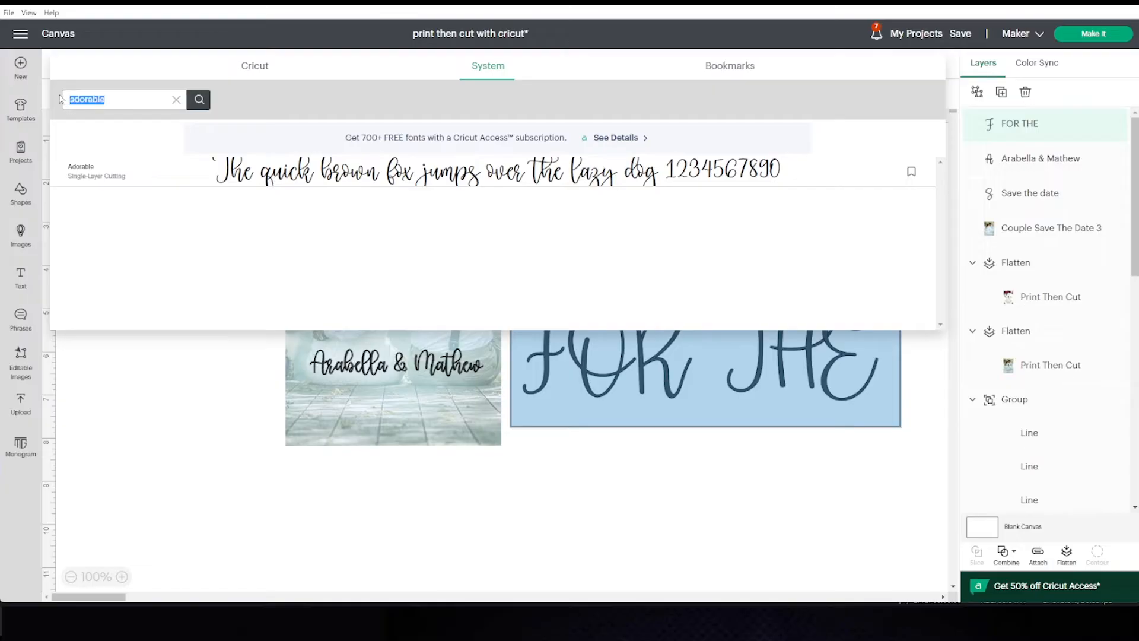
text(mistari)
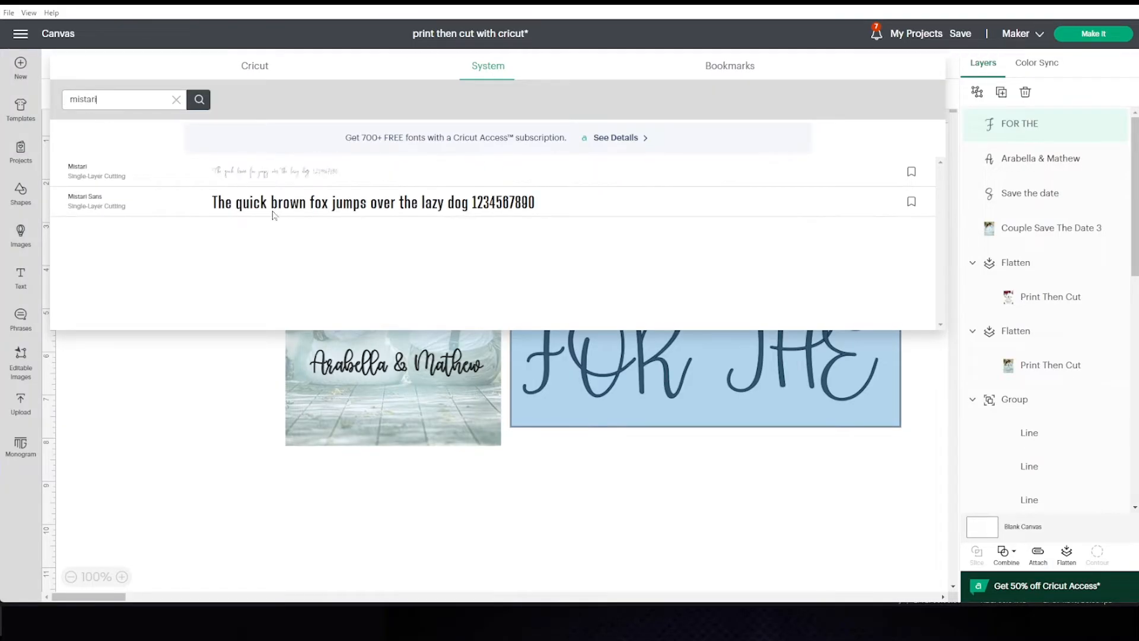
click(274, 215)
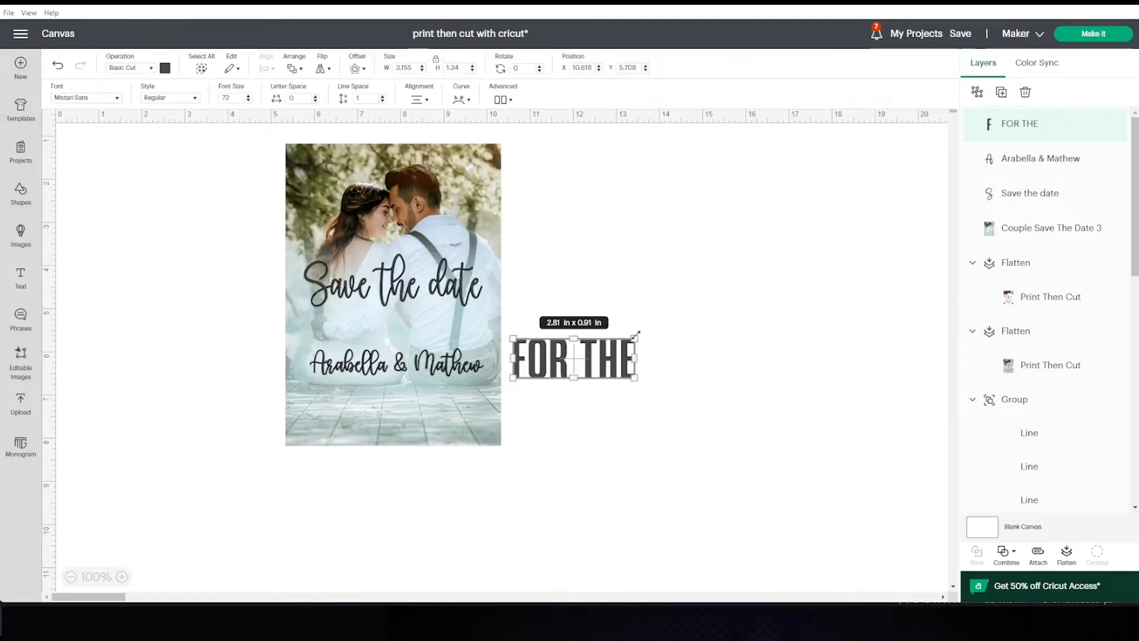
- Shrink the "FOR THE" text, place it between "Save the date" and the couple's names, and extend it to "FOR THE WEDDING OF"
drag(637, 352, 390, 340)
click(621, 376)
text(WEDDING OF)
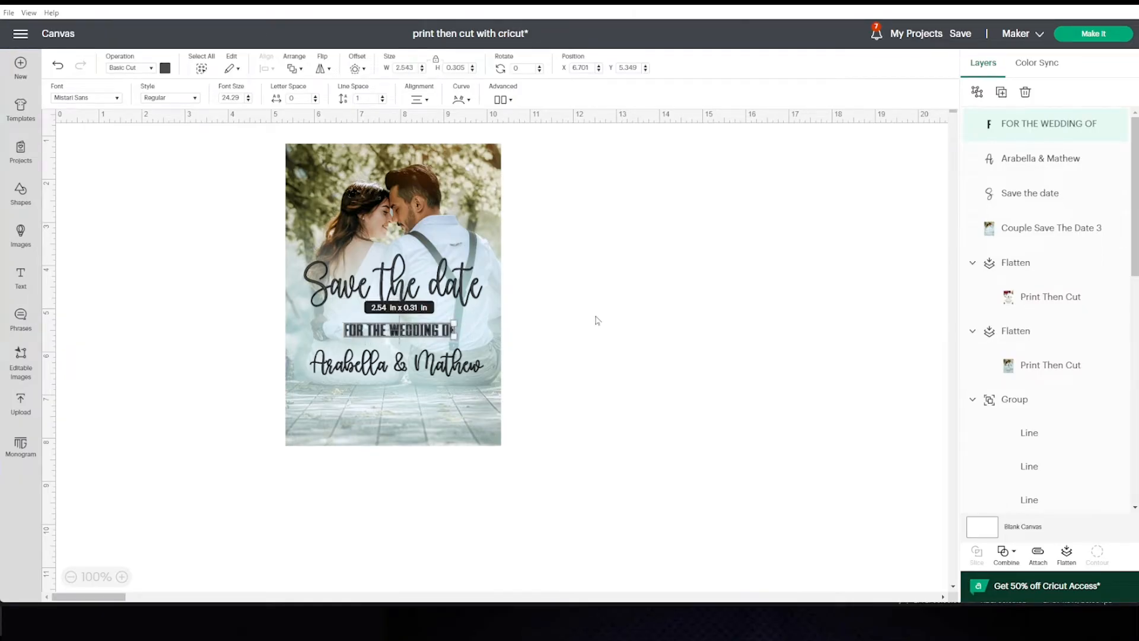
click(561, 351)
right_click(433, 325)
key(Escape)
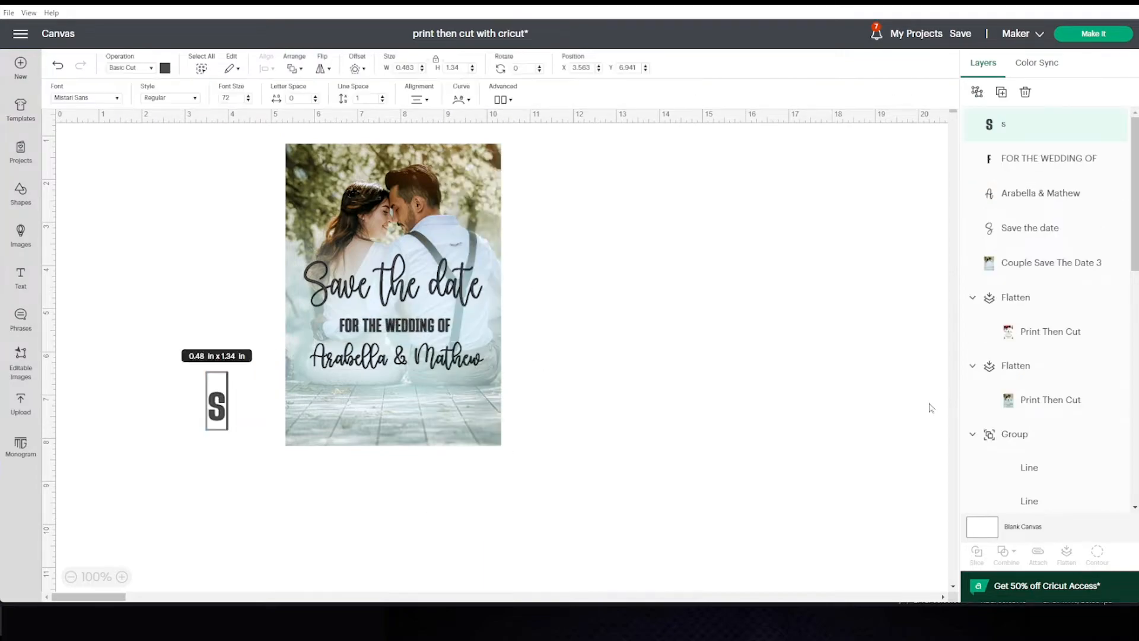
- Add a new text reading "Saturday, January 28, 2023" to the canvas
text(A)
key(BackSpace)
text(aturday, 2)
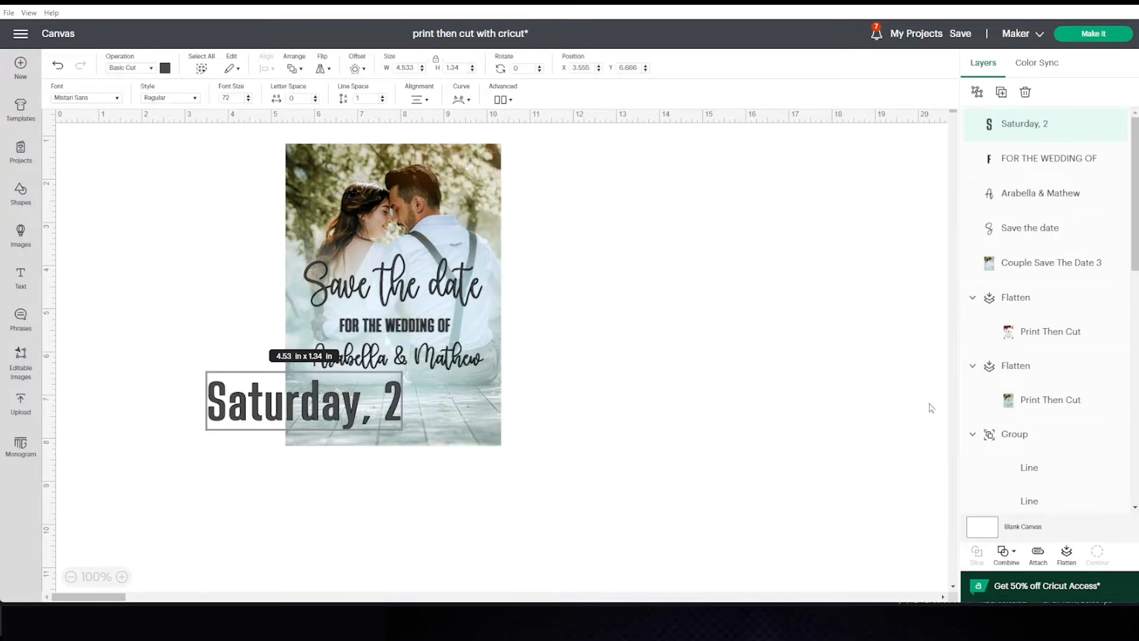
key(BackSpace)
text(January 28)
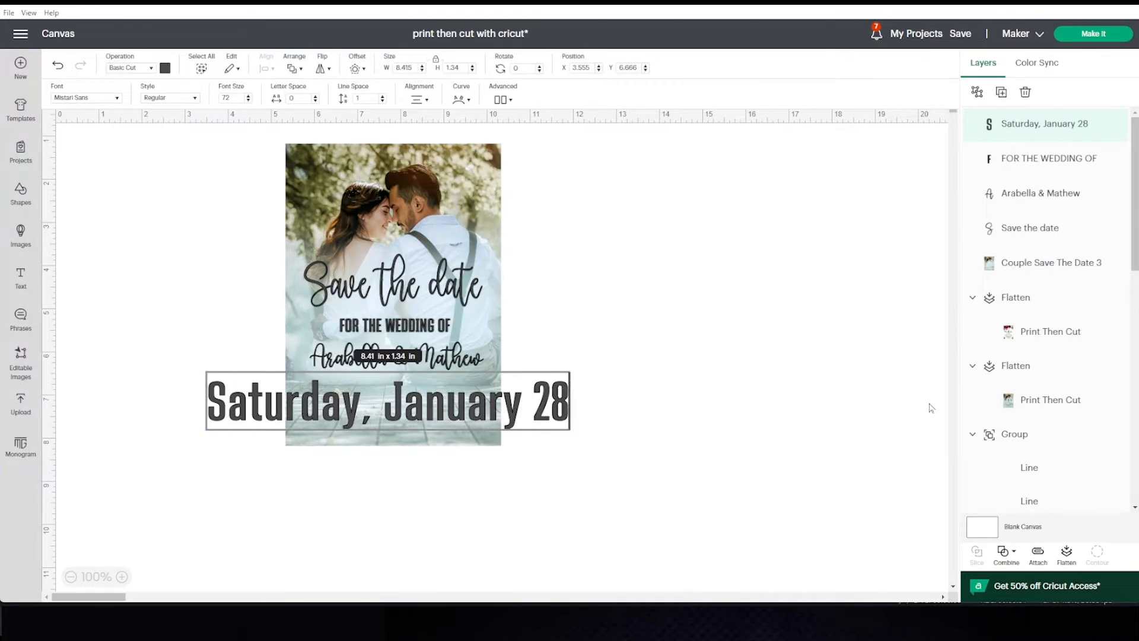
text(, 2023)
- Scale the date text down to about 2.8 in wide and place it below the couple's names
drag(669, 431, 326, 475)
drag(273, 422, 399, 388)
key(End)
text(2023)
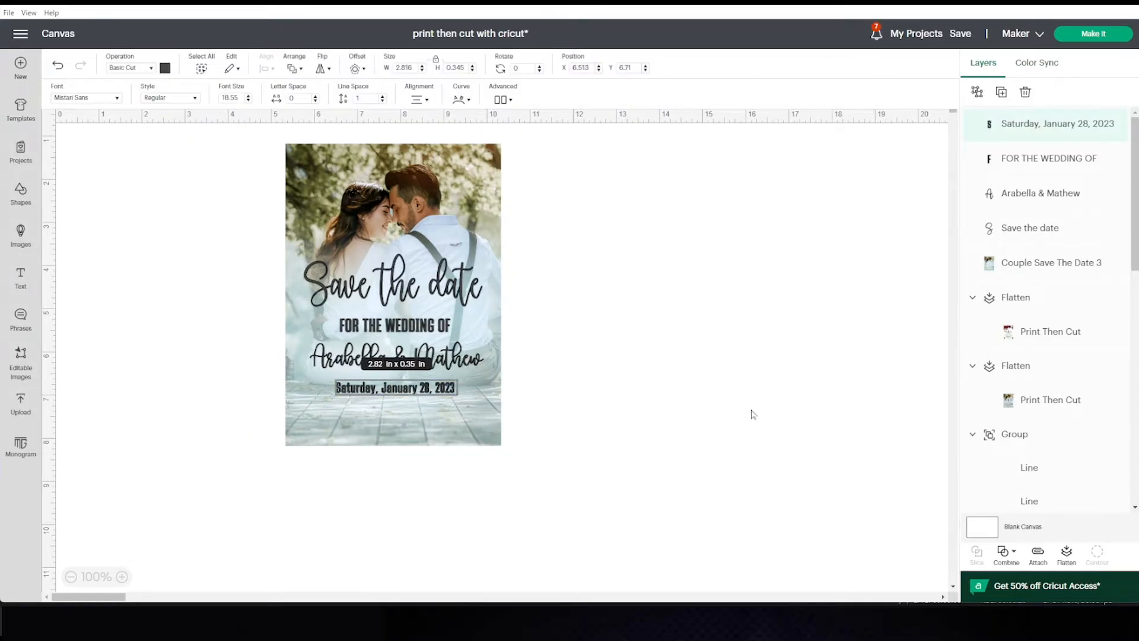
- Add a second line reading "Forth Worth, Texas" to the date text
text( Forth Worth, Texas)
click(457, 388)
key(Return)
click(605, 422)
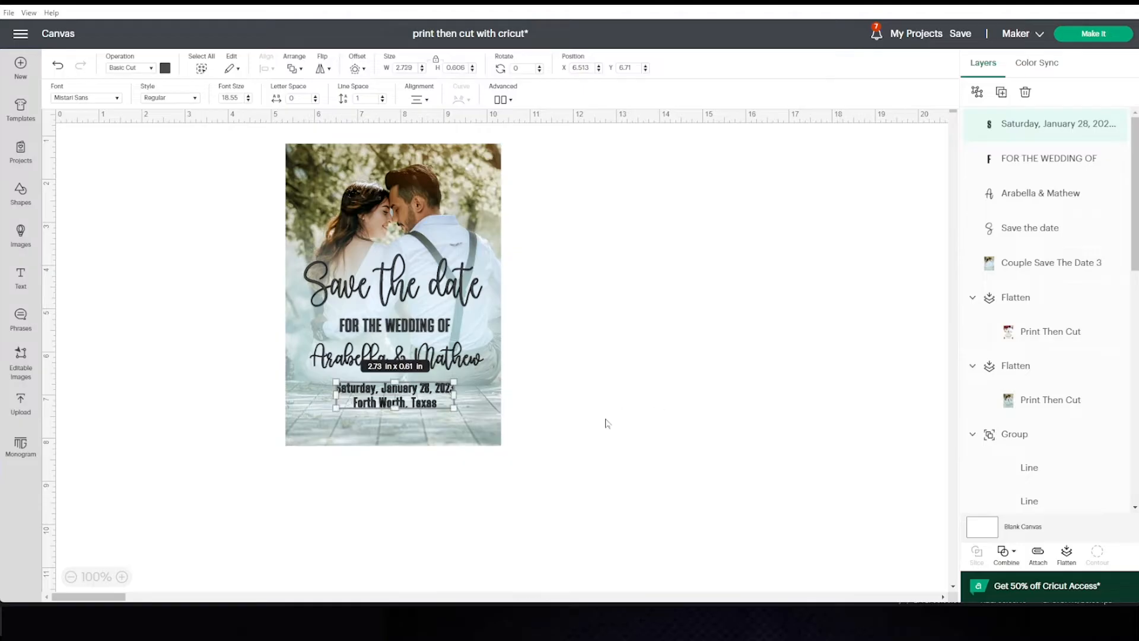
click(567, 404)
- Add the text "Formal invite to follow", scale it down and place it below the location line on the photo
click(21, 278)
text(Formal invite to follow)
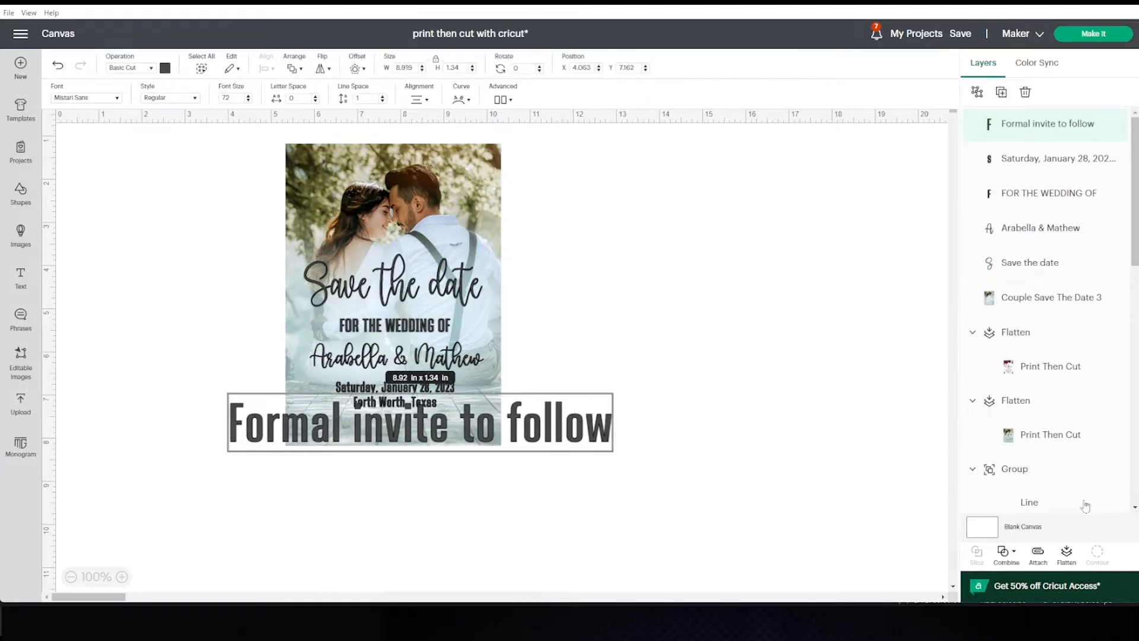
drag(614, 451, 318, 474)
drag(273, 437, 394, 424)
click(691, 458)
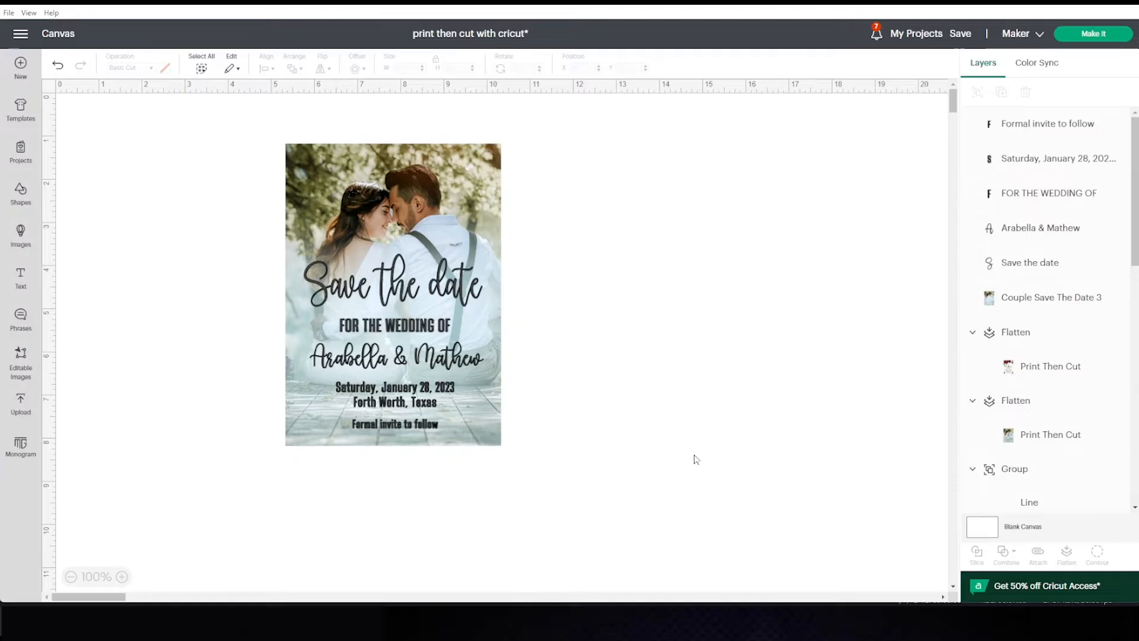
- Center the photo and all the card texts horizontally with each other
drag(609, 498, 198, 125)
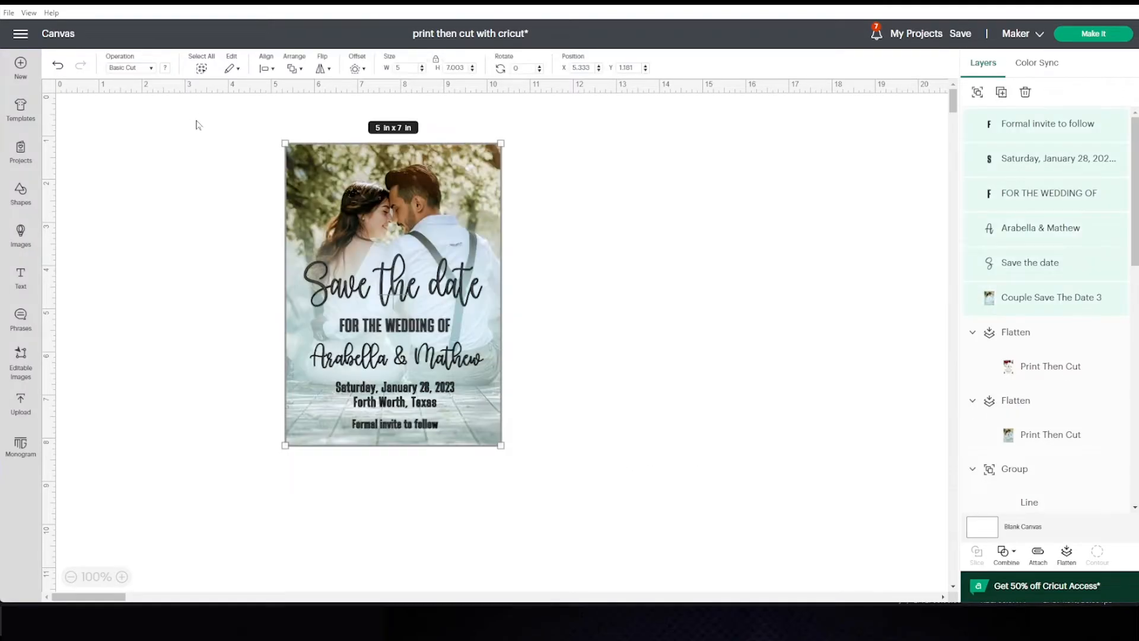
click(272, 68)
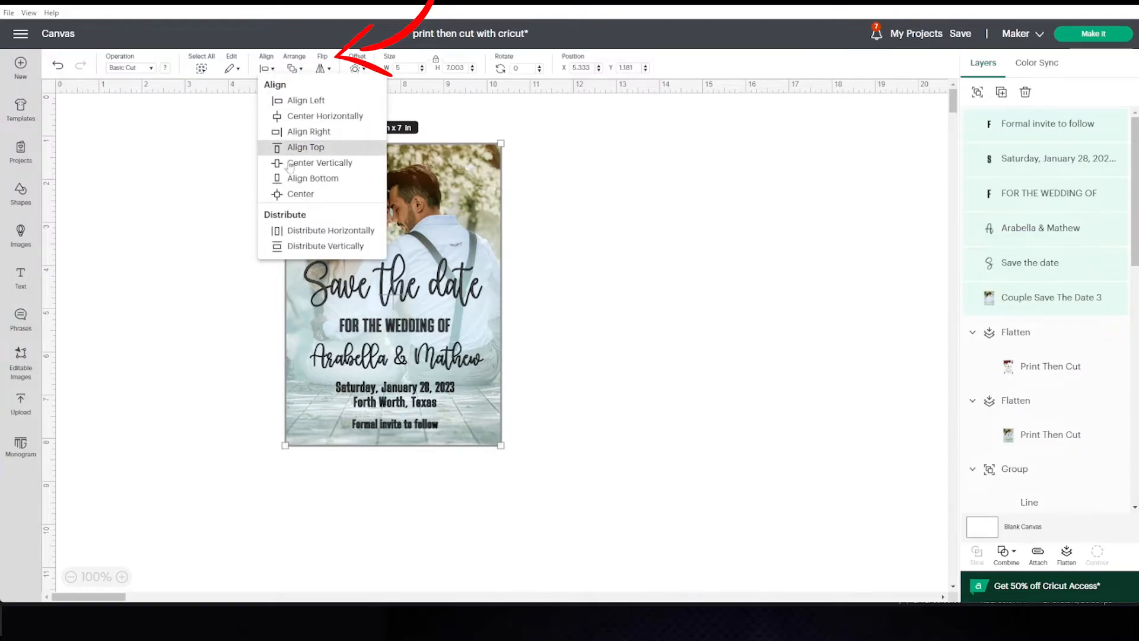
click(312, 118)
click(604, 214)
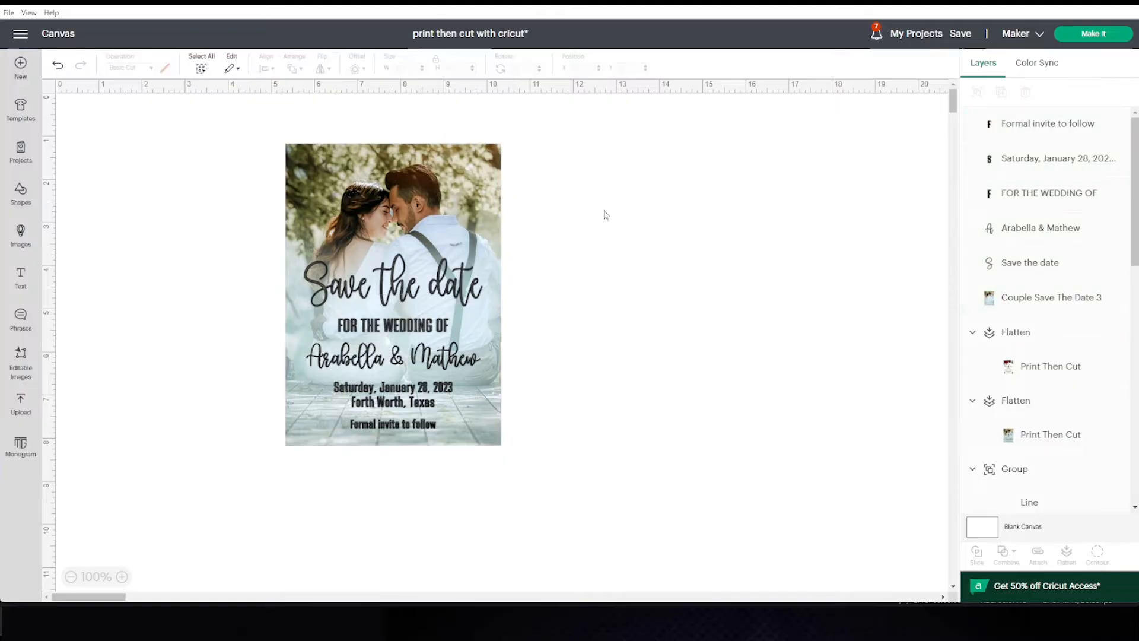
- Color the "Save the date" text a custom very dark green, #1b3306
click(463, 292)
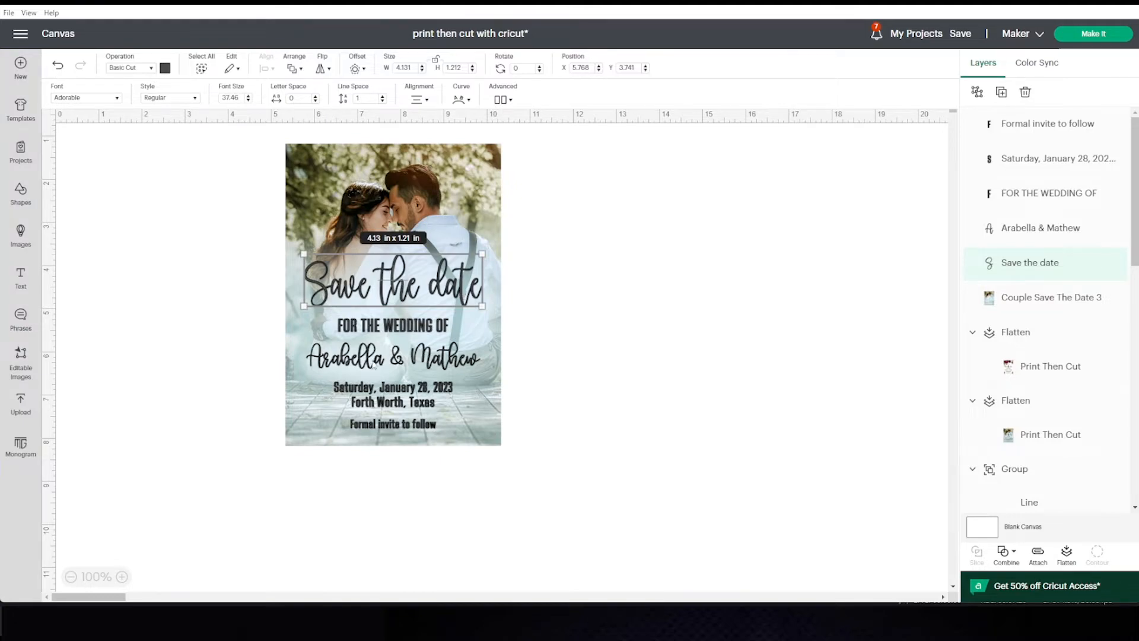
click(165, 68)
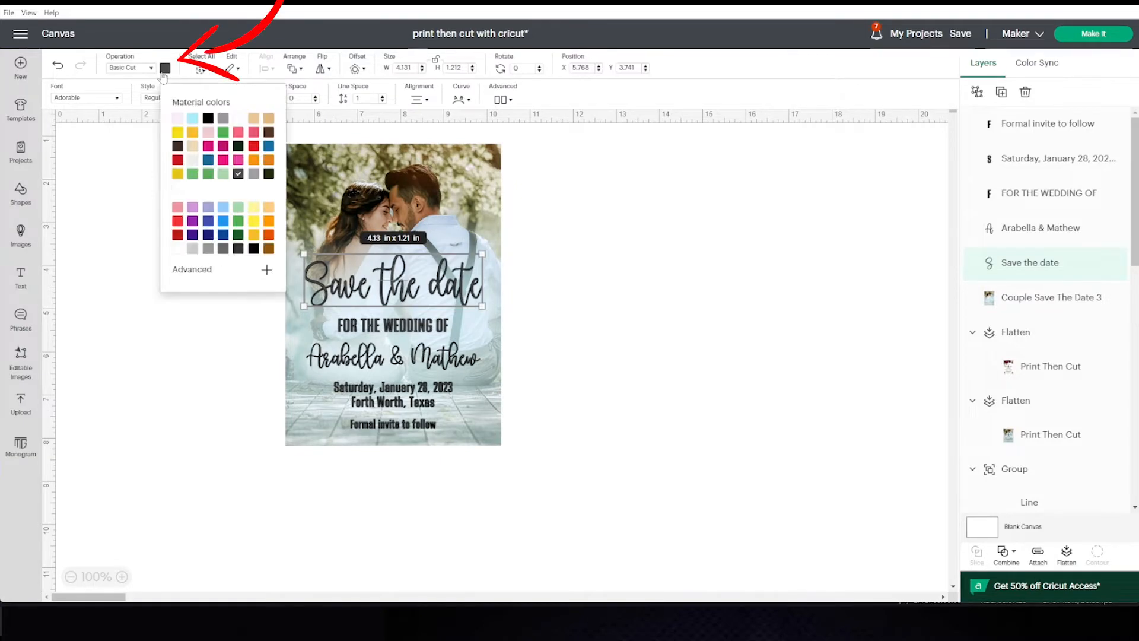
click(238, 235)
click(211, 274)
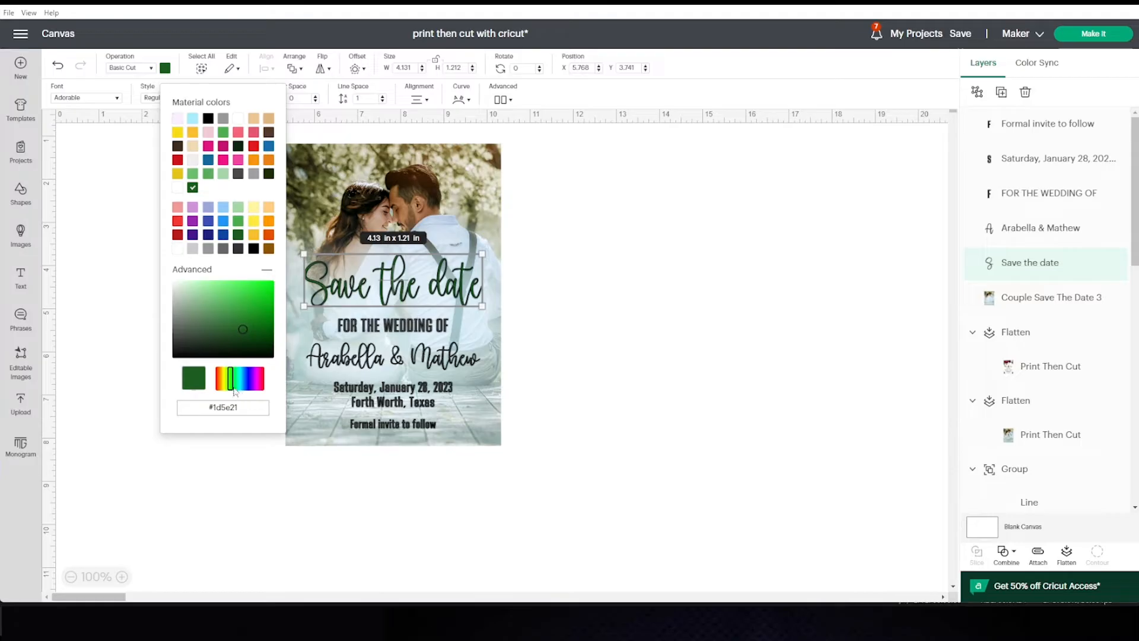
drag(235, 394, 232, 390)
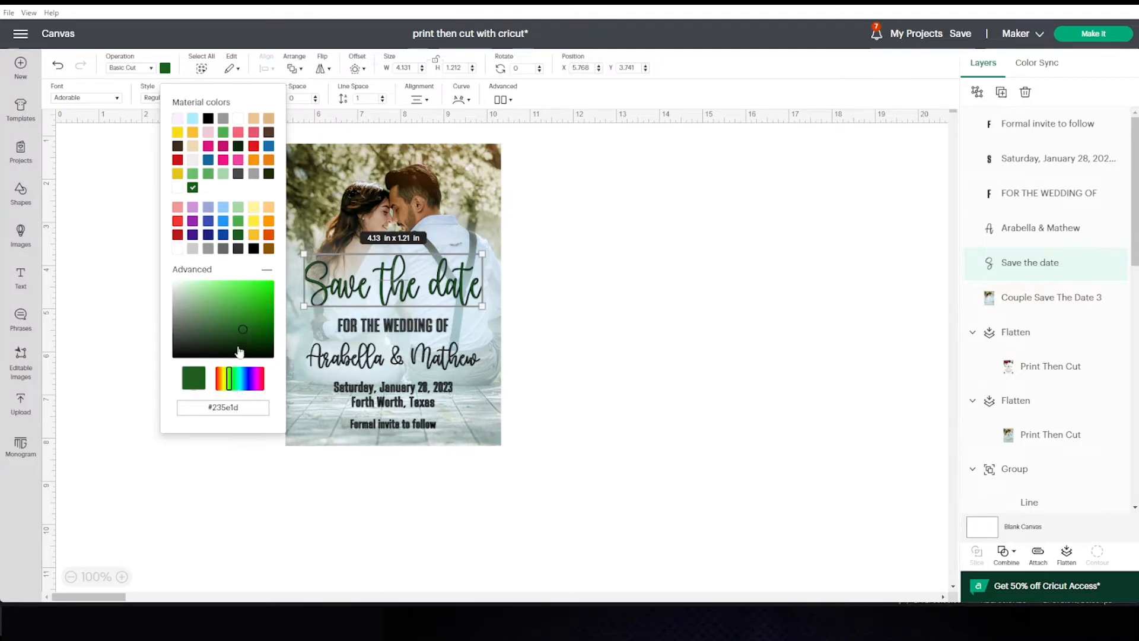
drag(240, 347, 262, 343)
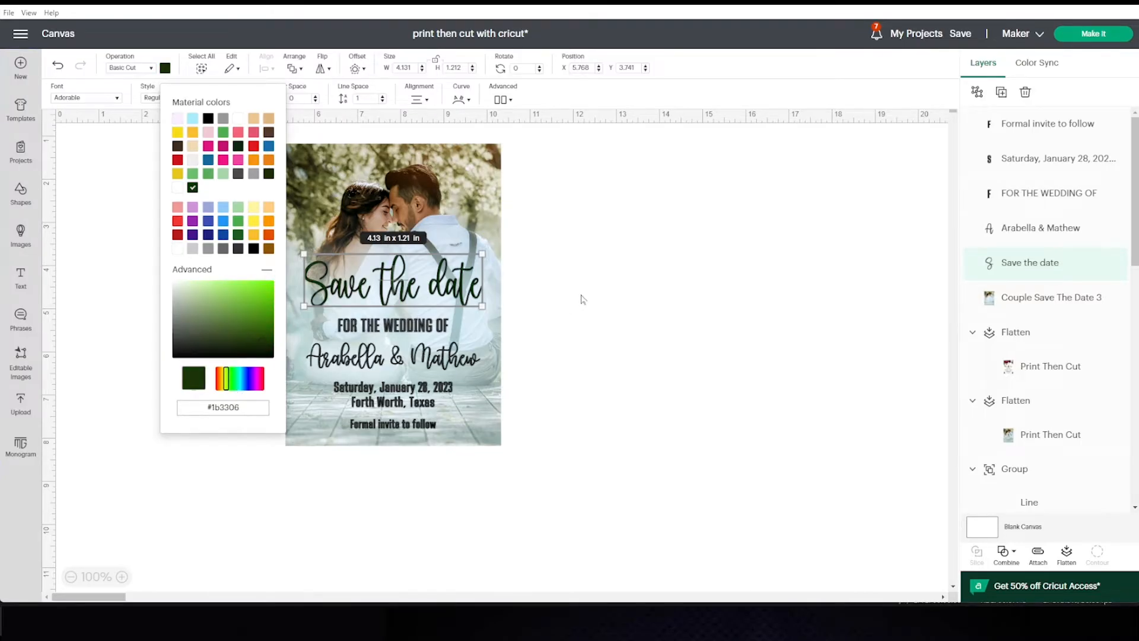
click(581, 300)
- Apply the same custom dark green to the "FOR THE WEDDING OF" text and the couple's names
click(412, 326)
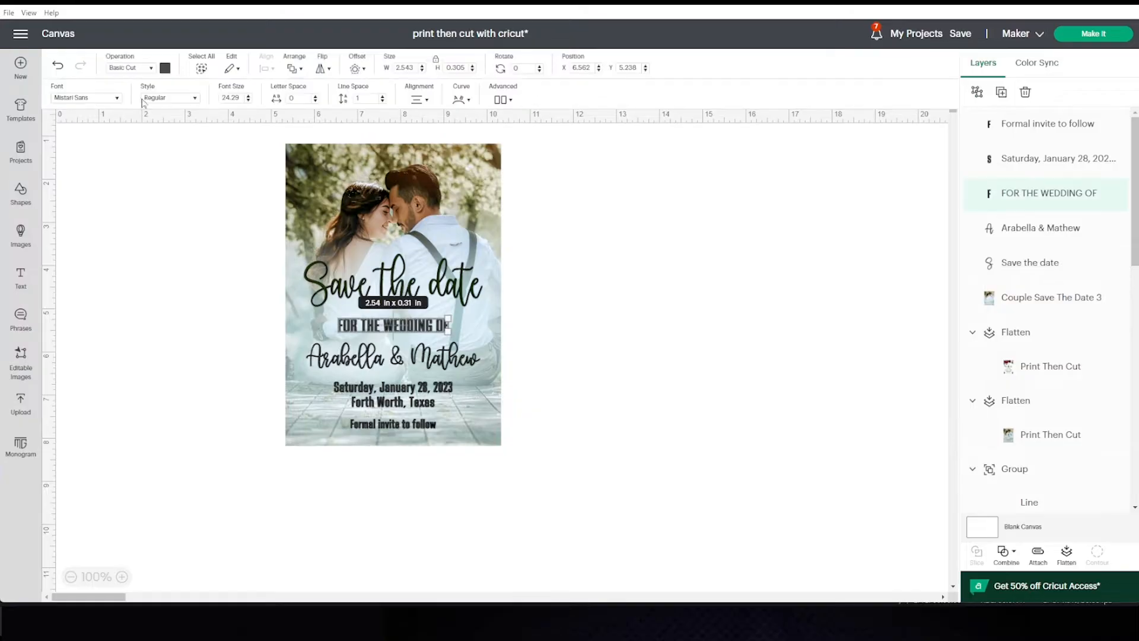
click(166, 69)
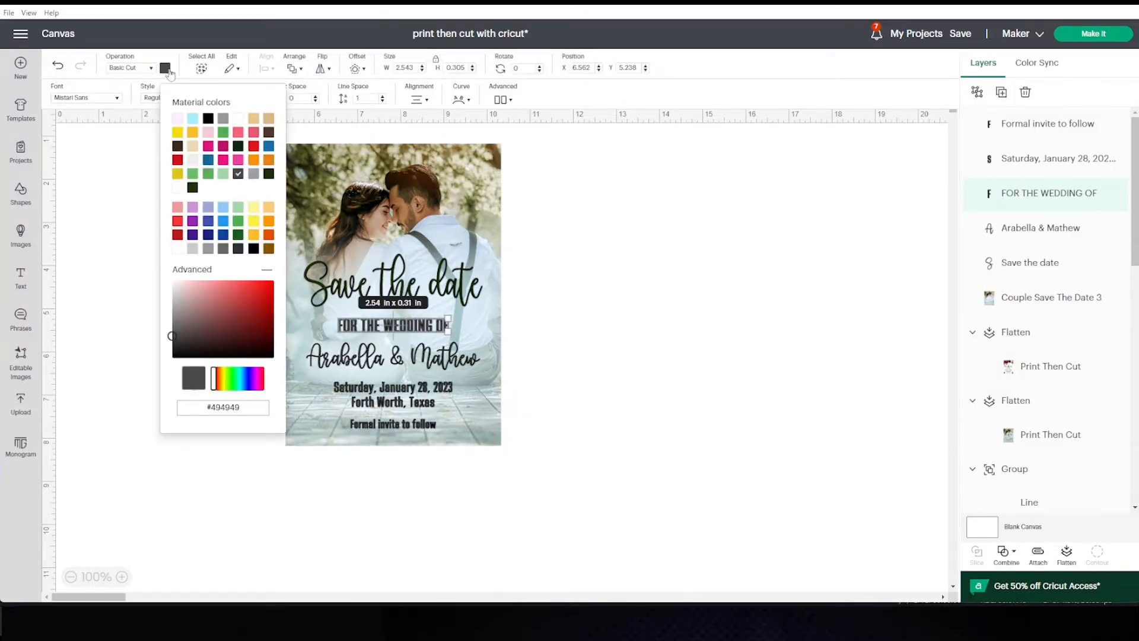
click(192, 188)
click(390, 359)
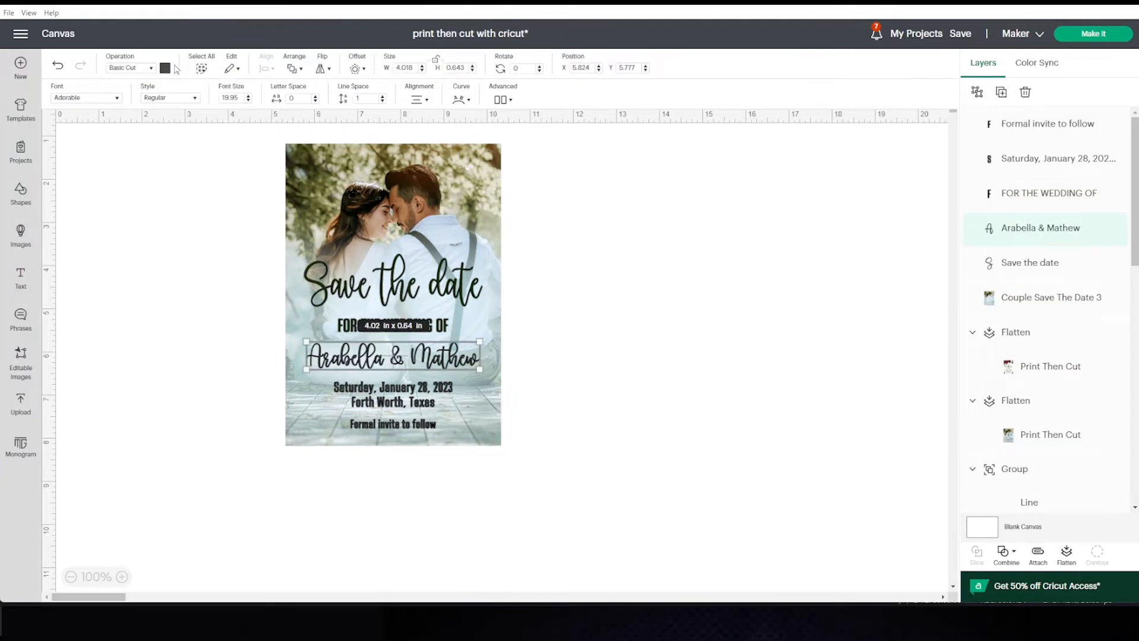
click(168, 69)
click(193, 188)
- Apply the same dark green to the date and location text and to "Formal invite to follow"
click(392, 394)
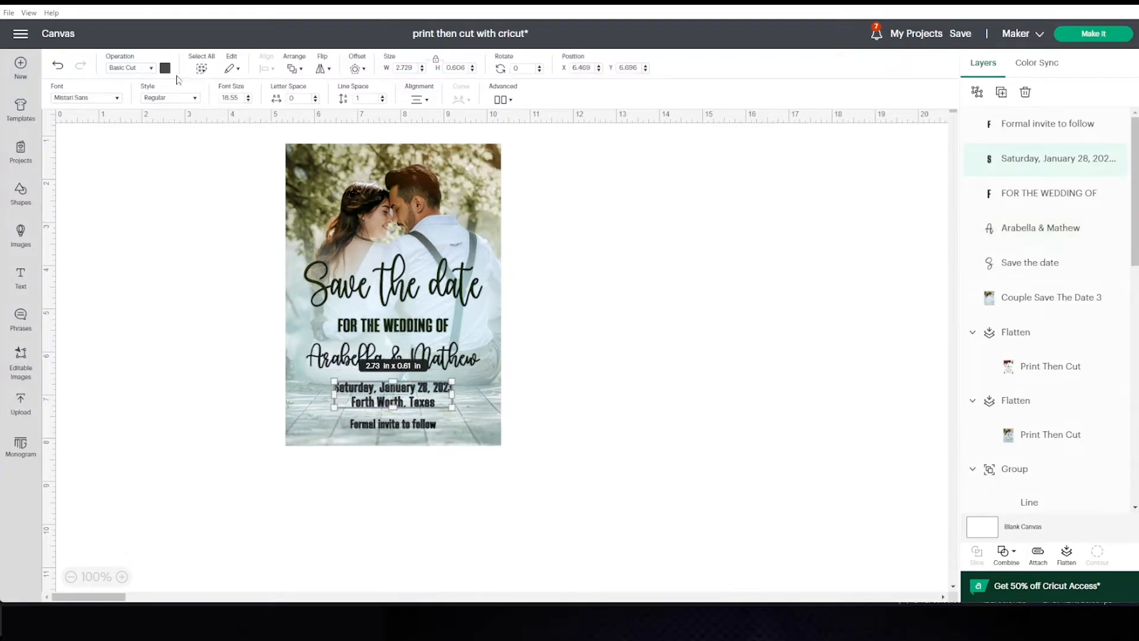
click(166, 69)
click(193, 188)
click(394, 425)
click(166, 69)
click(193, 188)
click(658, 254)
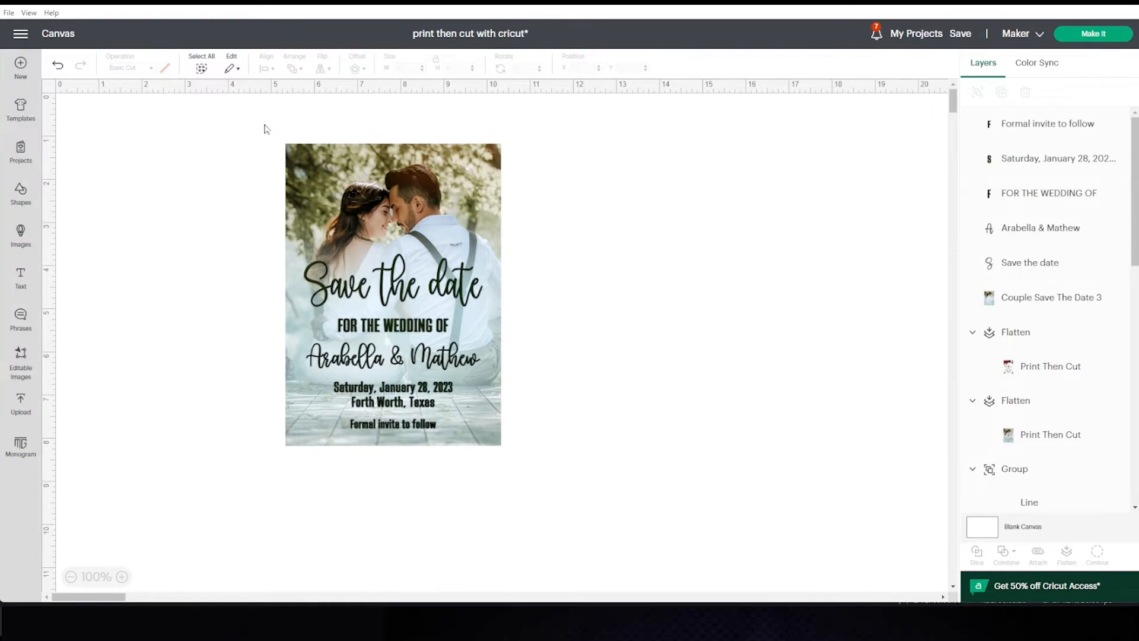
- Flatten the photo and all its texts into one Print Then Cut image and shift the card slightly on the canvas
drag(266, 129, 546, 486)
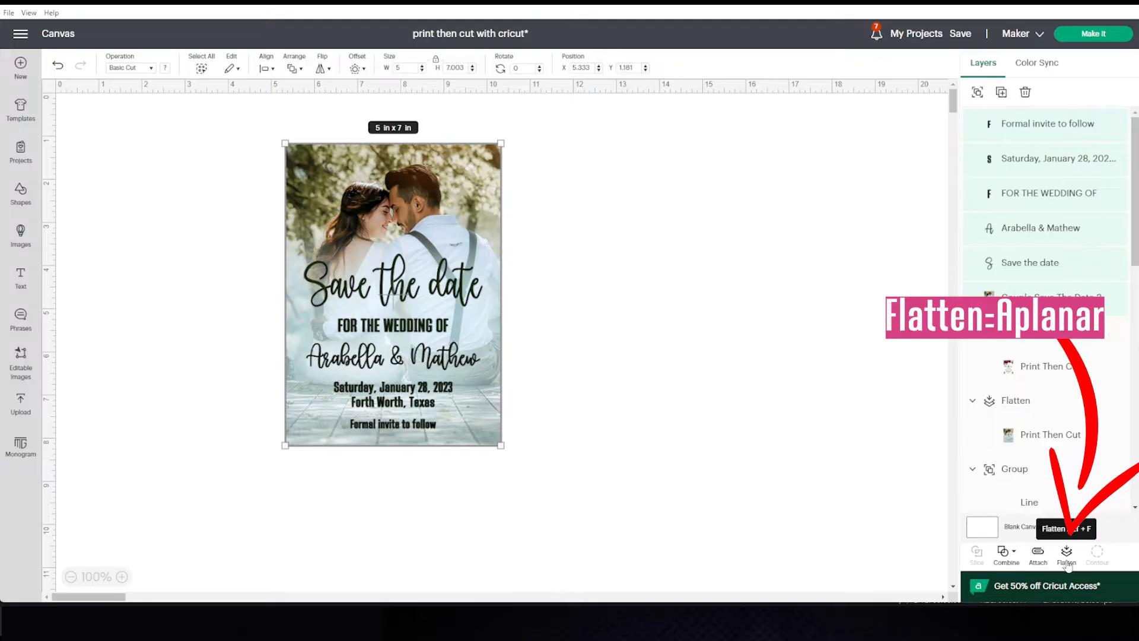
click(1068, 565)
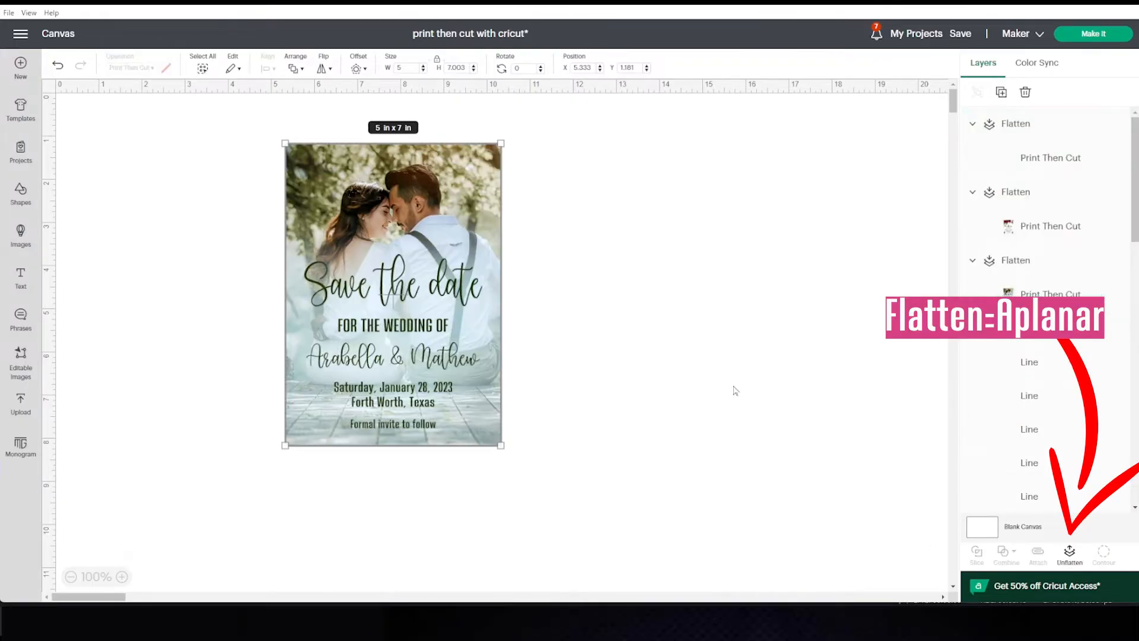
mouse_move(472, 366)
mouse_down()
mouse_move(512, 368)
mouse_move(454, 373)
mouse_up()
click(496, 374)
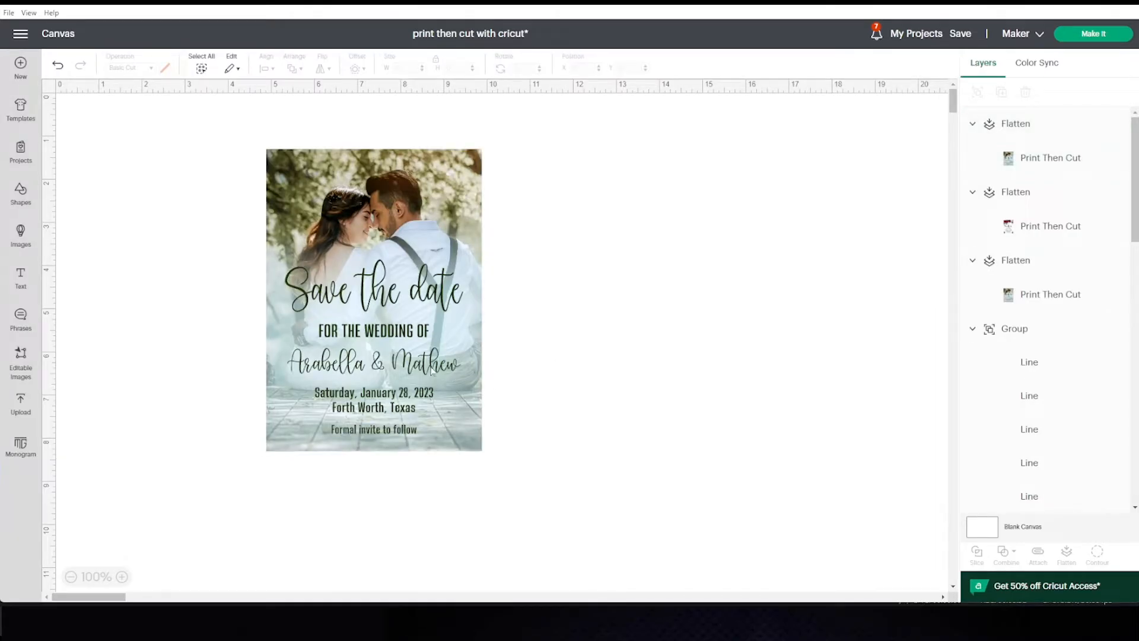
mouse_move(431, 372)
mouse_down()
mouse_move(431, 426)
mouse_move(422, 383)
mouse_up()
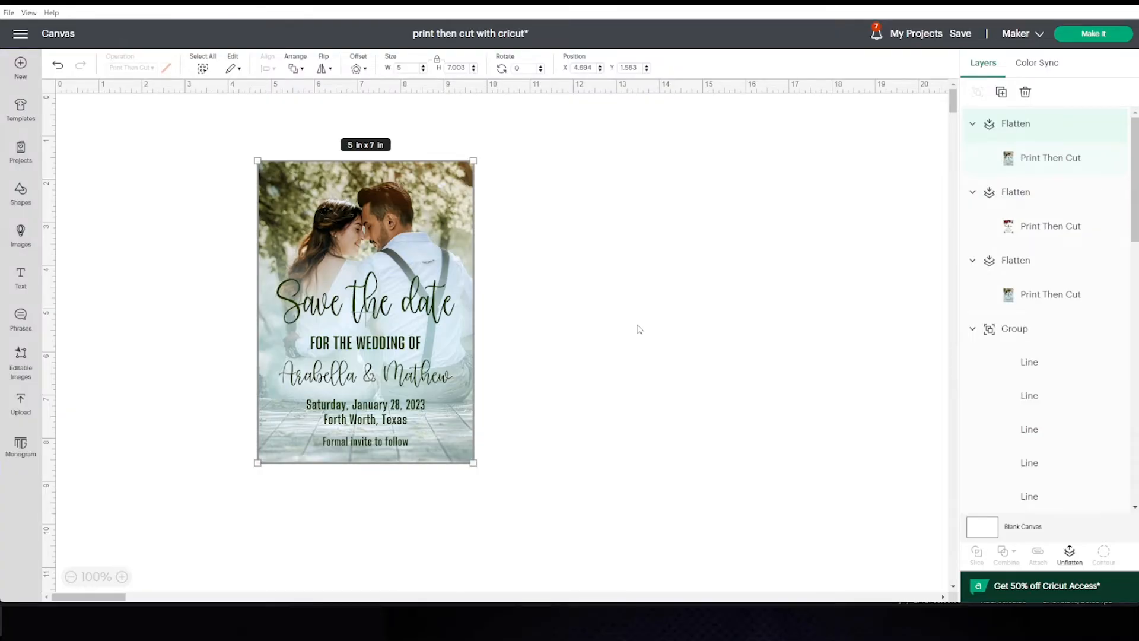
- Arrange the flattened photo card and the floral save-the-date card side by side, at about X 9.5 in and X 14.7 in
drag(1059, 389, 632, 341)
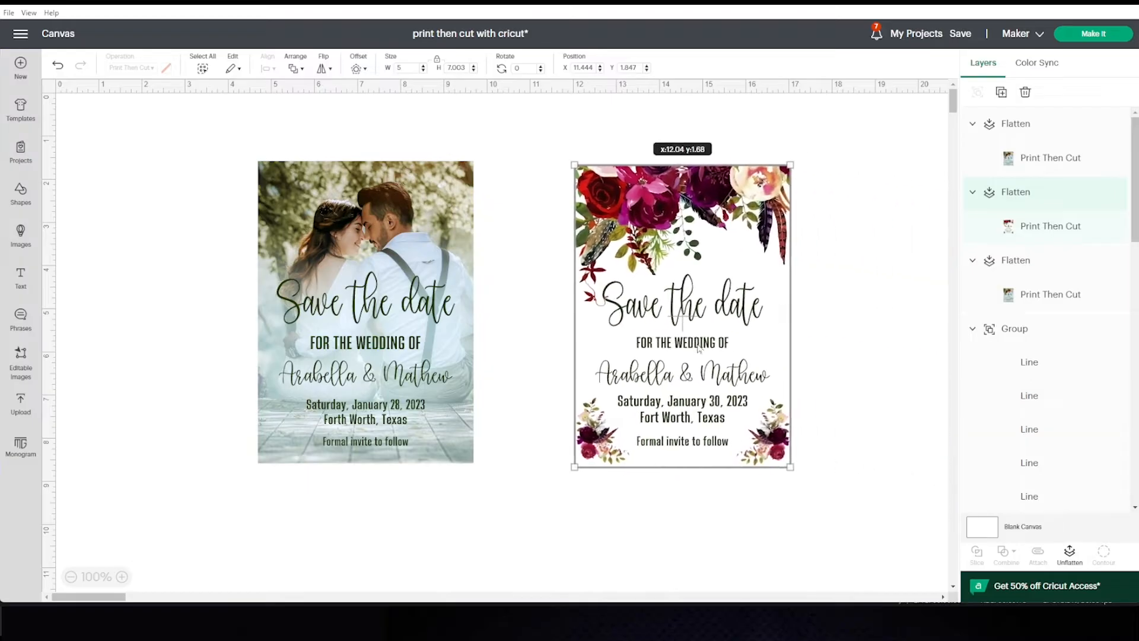
click(777, 249)
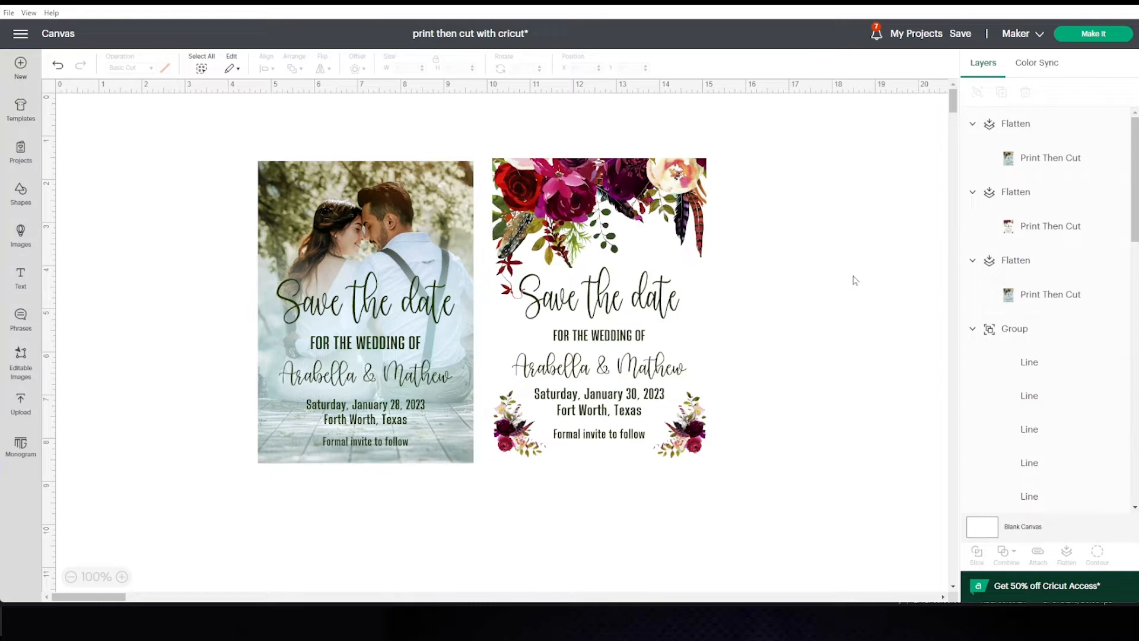
drag(632, 313, 630, 319)
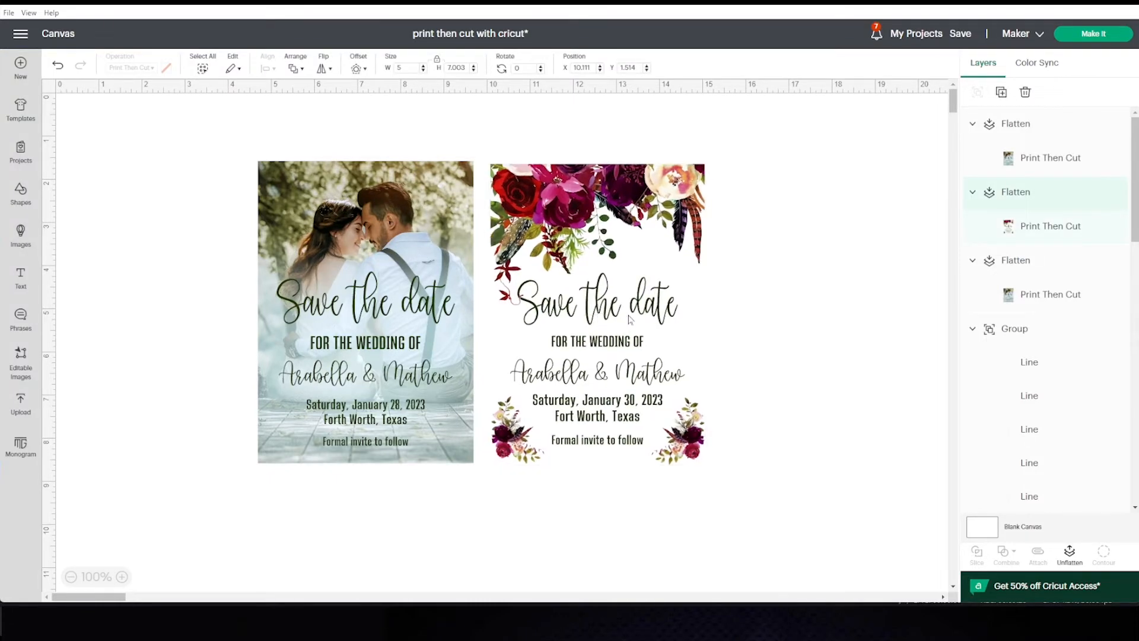
click(781, 308)
drag(603, 279, 803, 277)
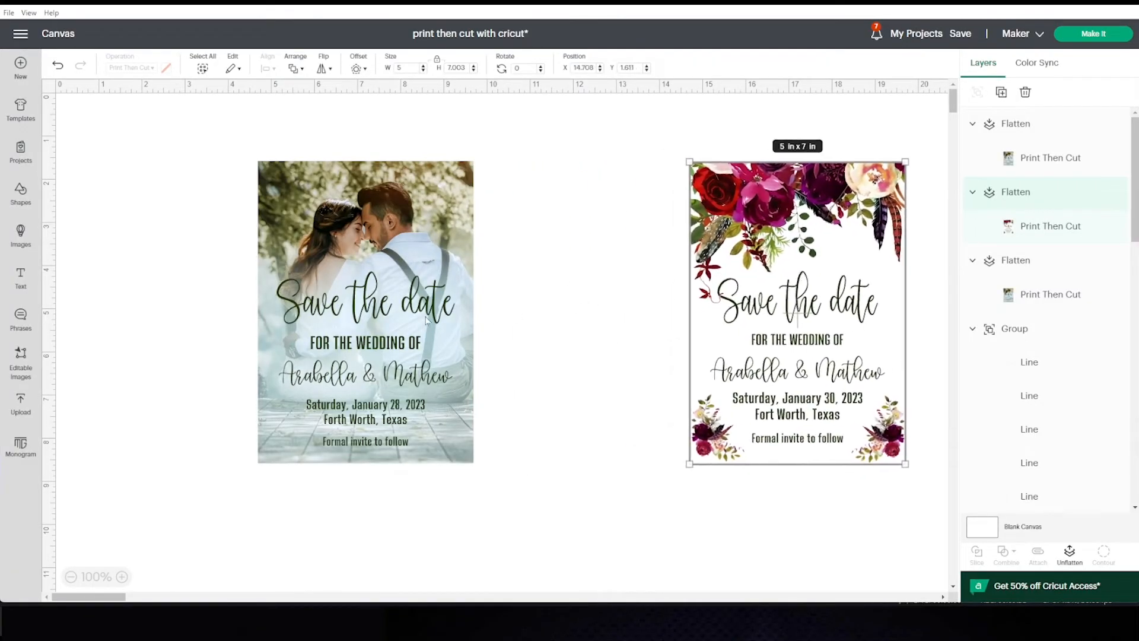
drag(426, 320, 632, 324)
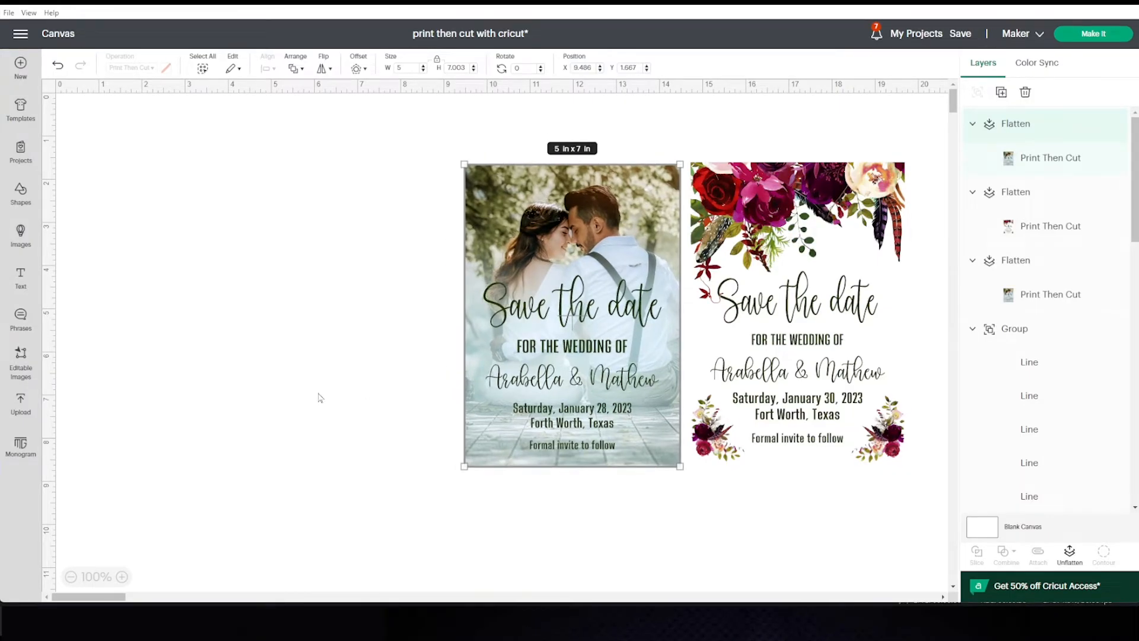
- Move the yellow popsicle group up beside the save-the-date cards, to about X 4.06 in and Y 2.29 in
scroll(319, 398, down, 5)
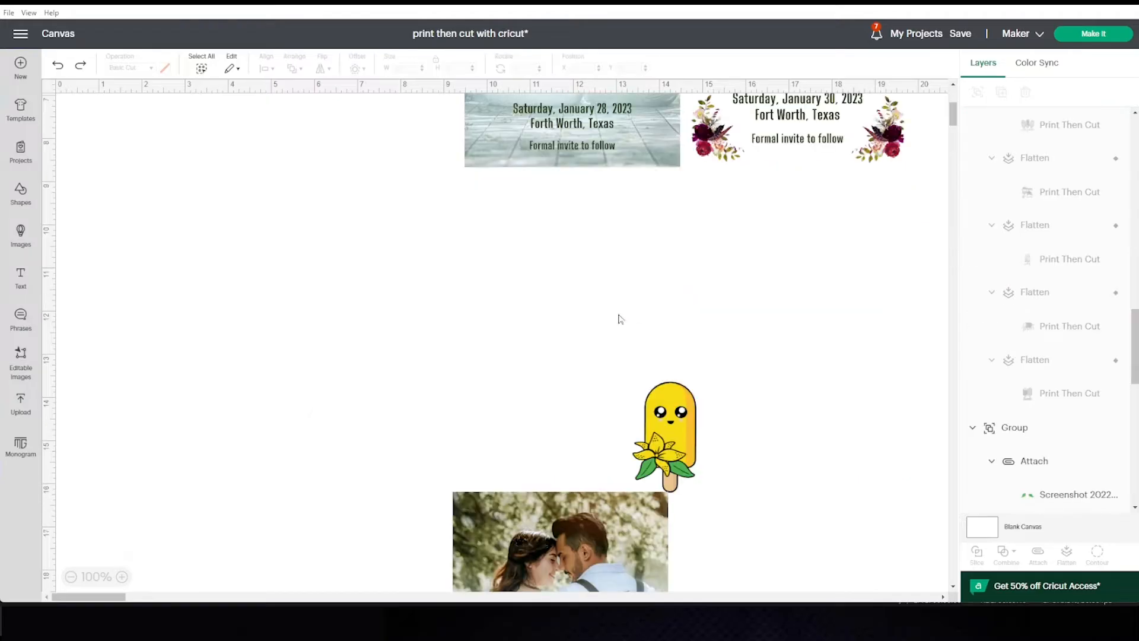
drag(618, 314, 351, 174)
scroll(470, 343, up, 5)
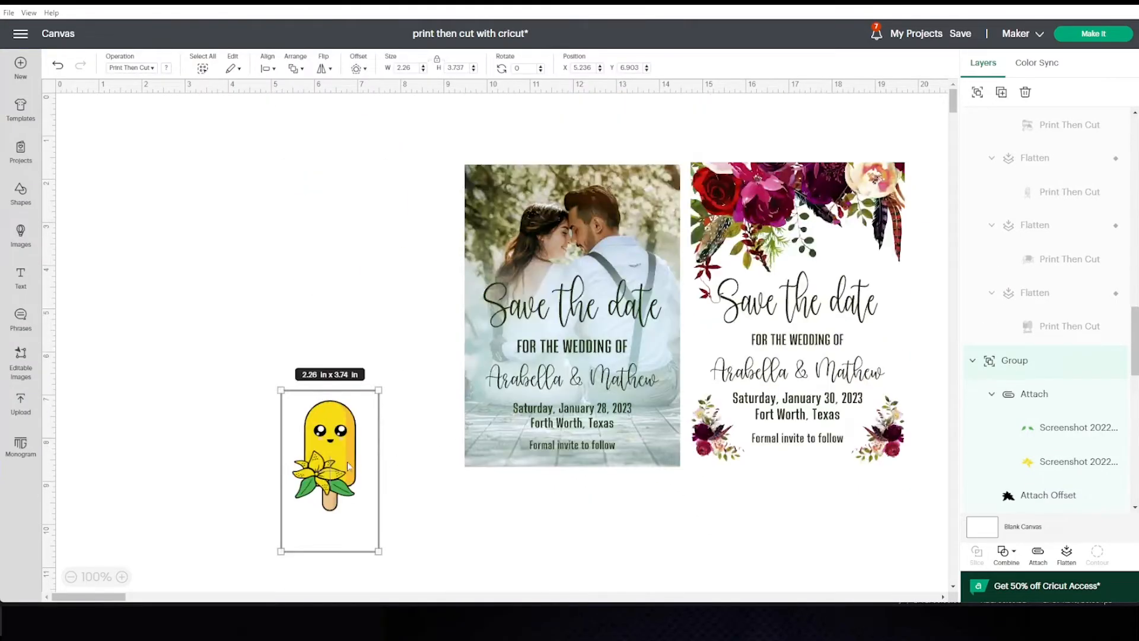
drag(348, 464, 297, 265)
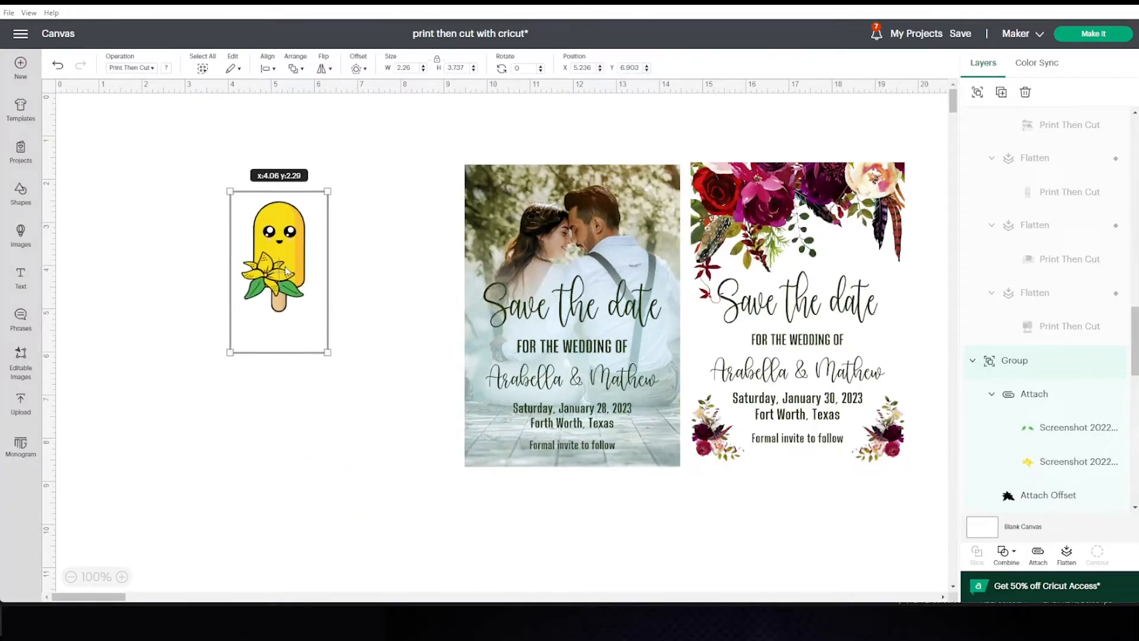
click(373, 293)
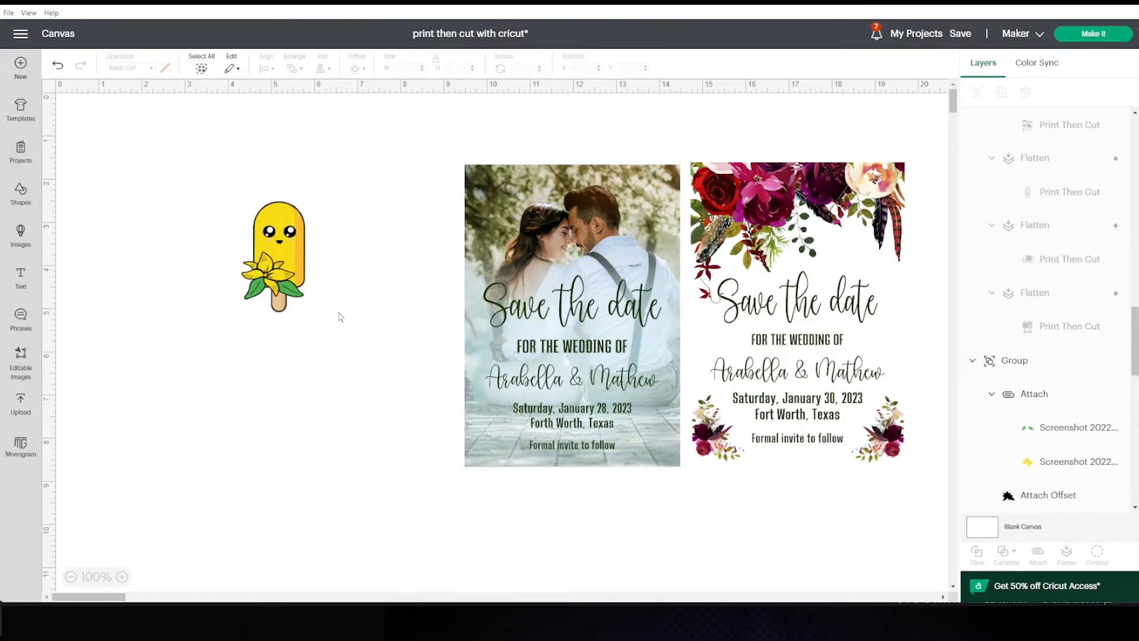
drag(345, 333, 221, 183)
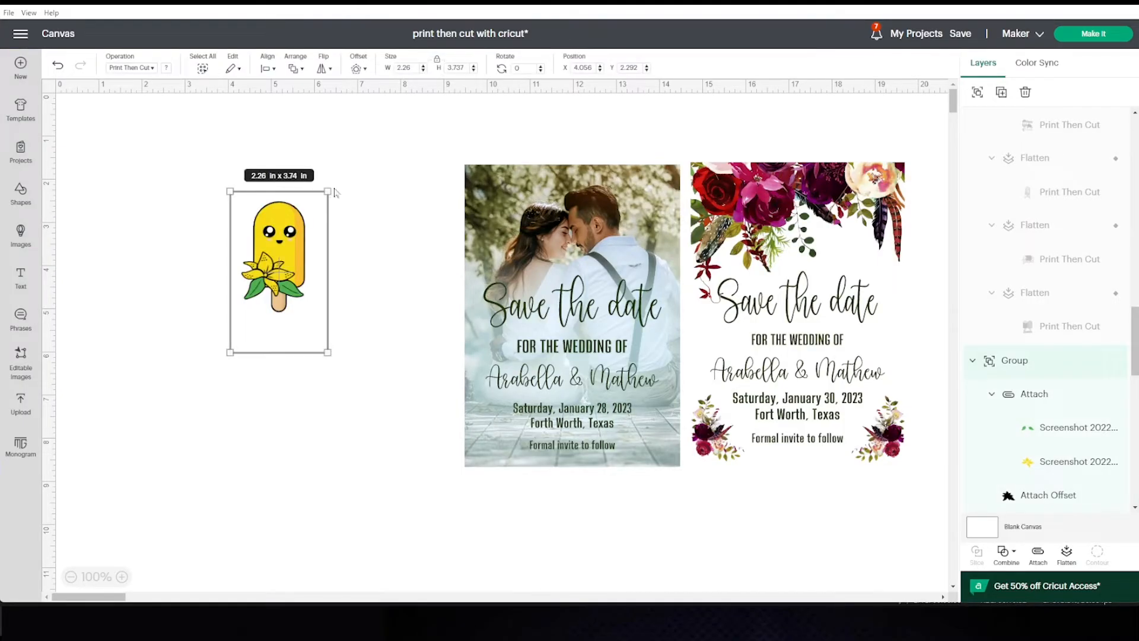
click(390, 195)
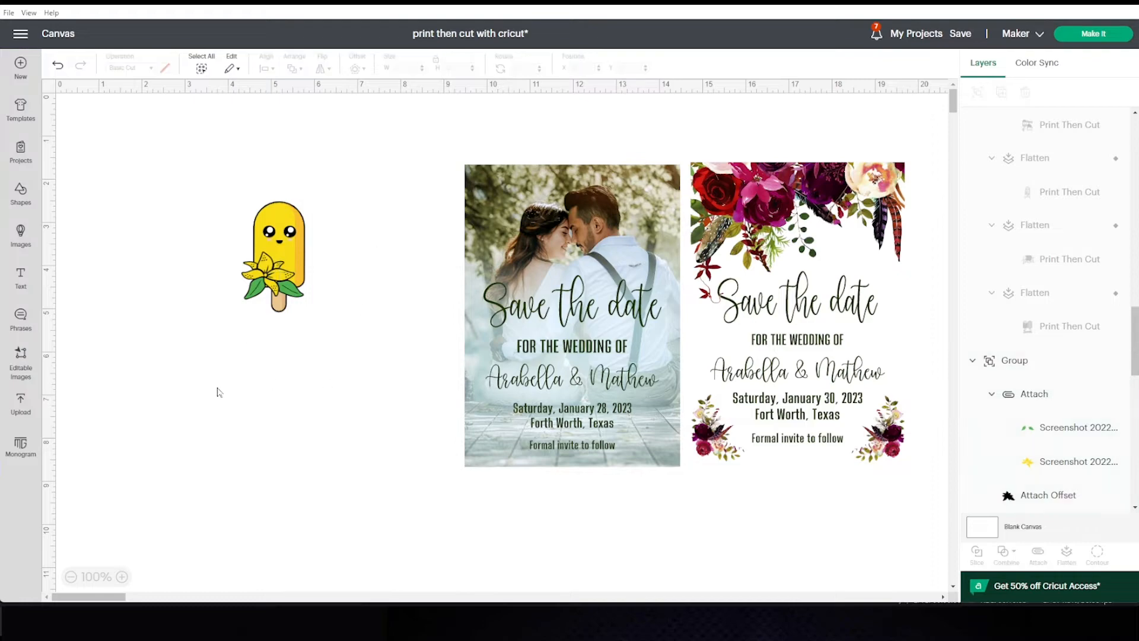
- Add a new text object and set its font to the system font Artis
click(20, 279)
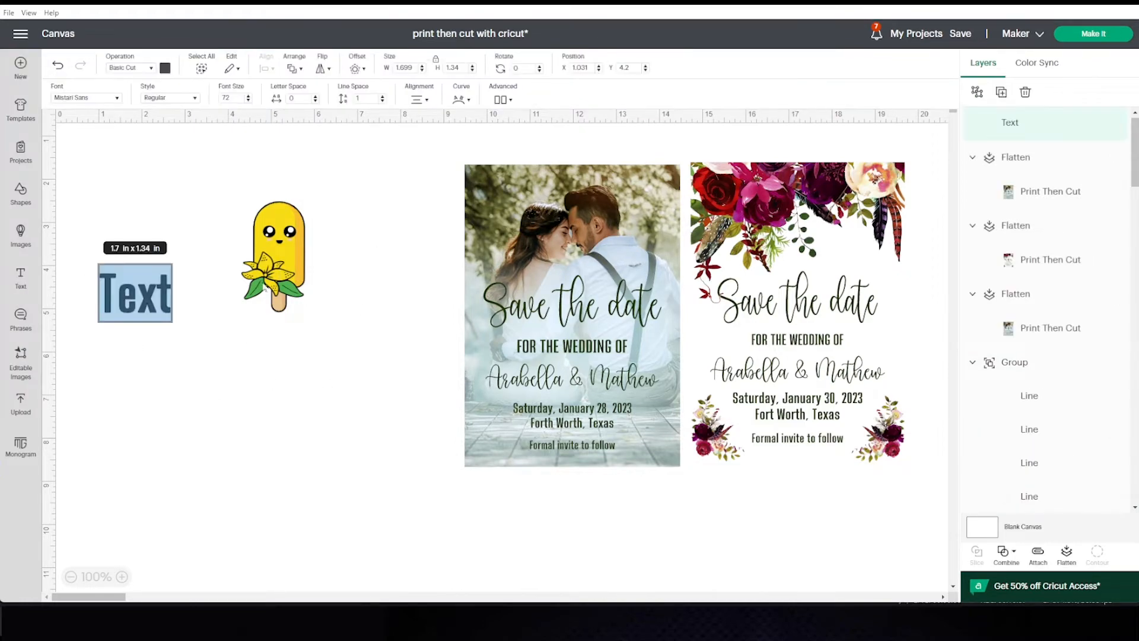
click(111, 98)
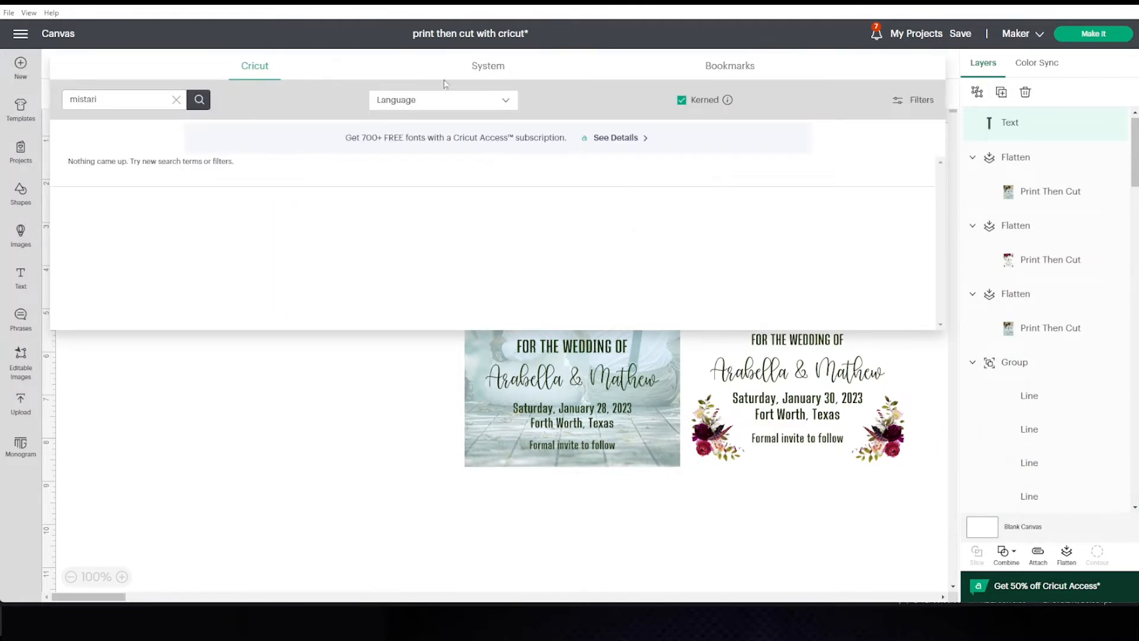
click(495, 69)
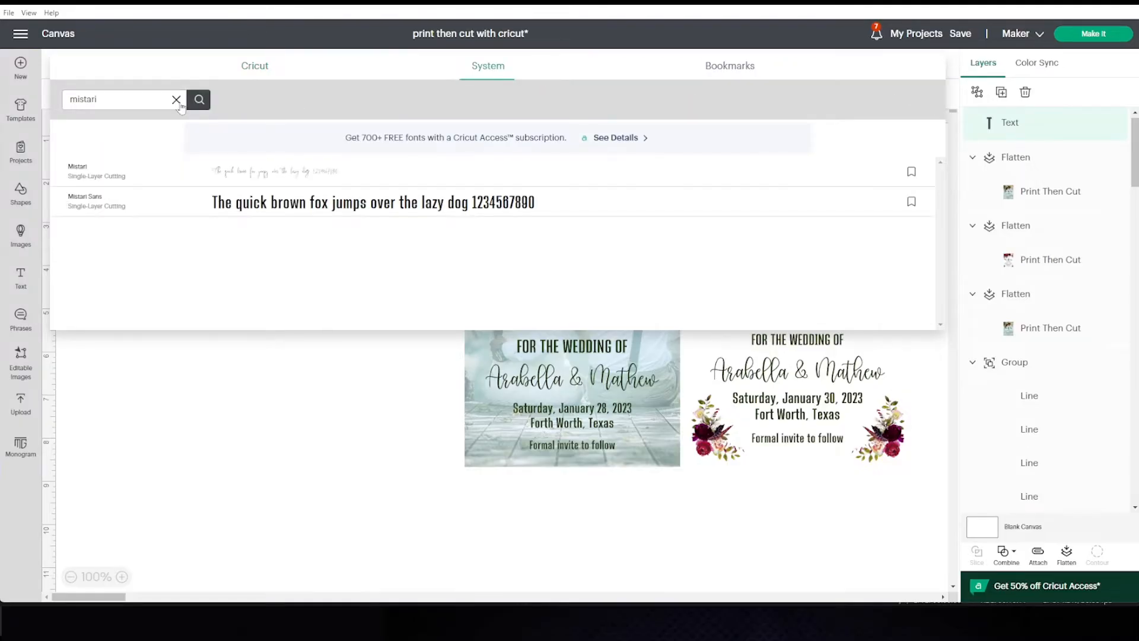
text(artis)
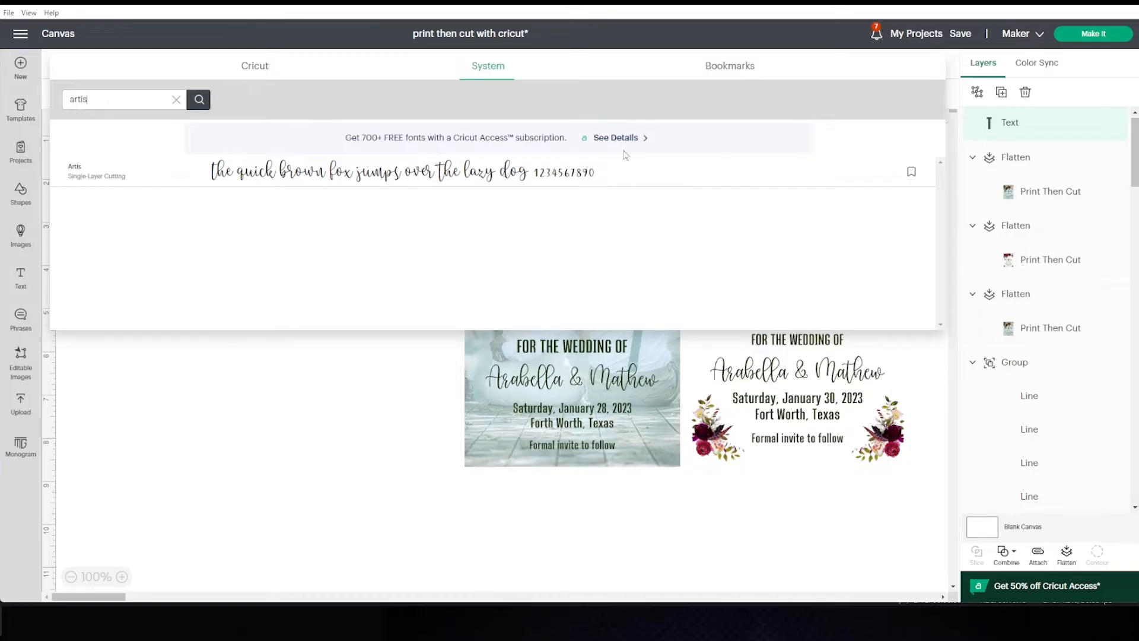
click(469, 177)
- Change the new text to "sweet", shrink it and place it directly beneath the popsicle
drag(172, 272, 282, 357)
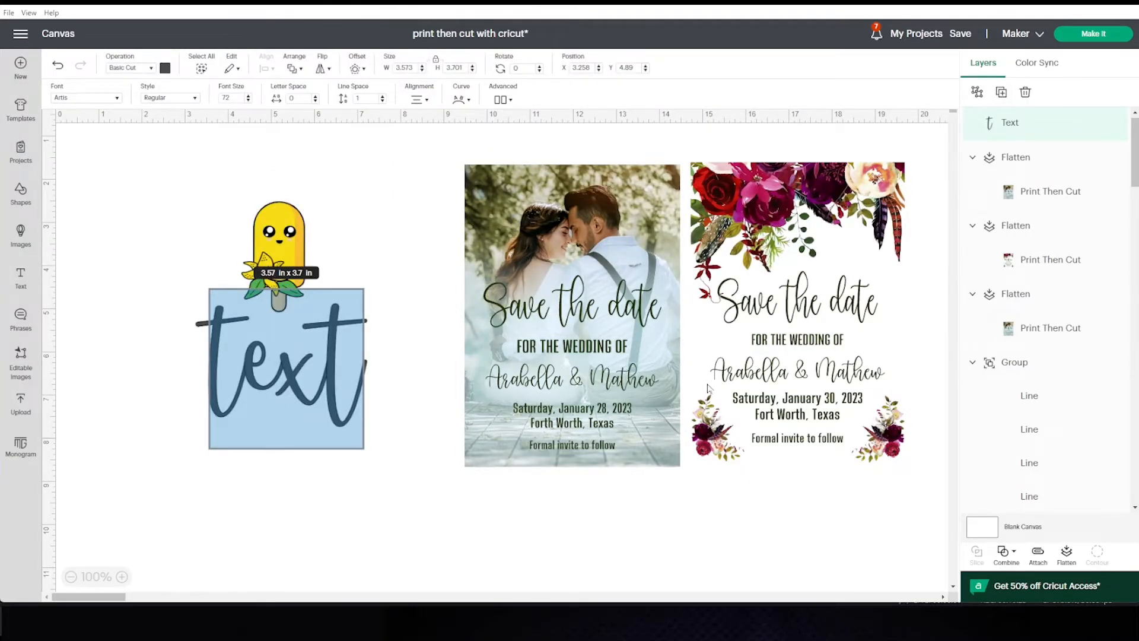
text(sweet)
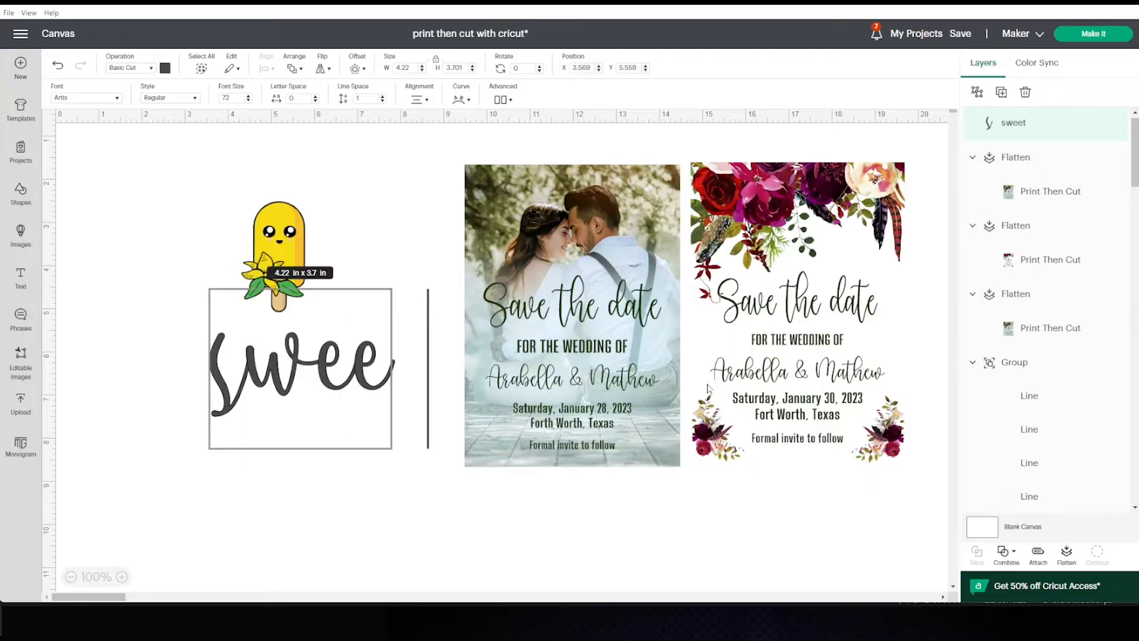
click(296, 514)
drag(430, 425, 341, 373)
click(440, 338)
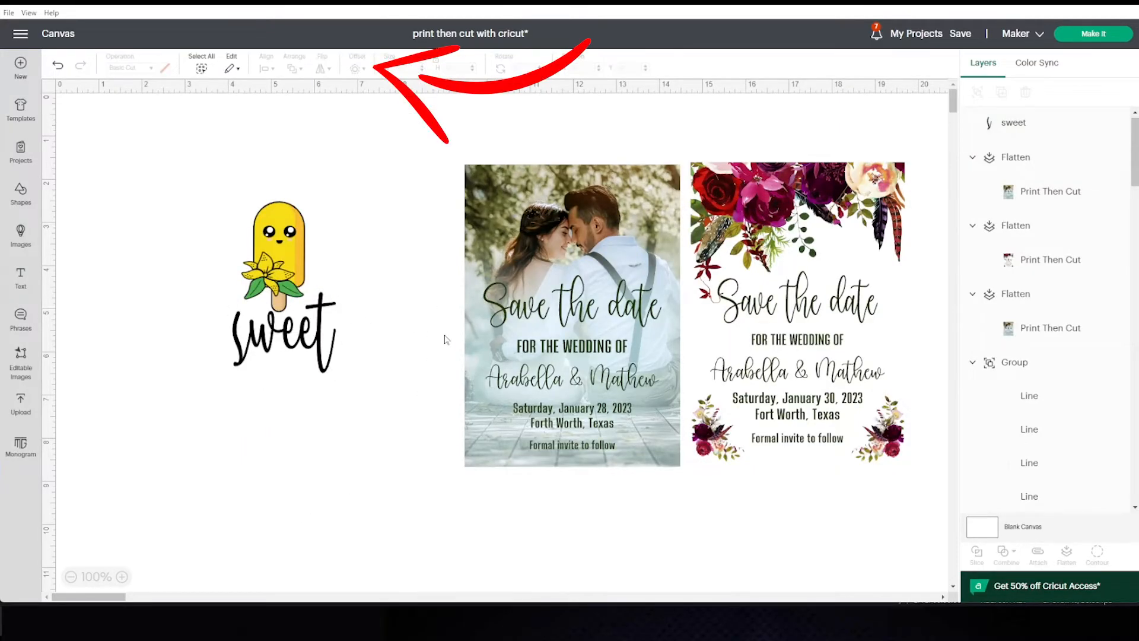
- Create a 0.25 in welded, rounded-corner offset around the popsicle and "sweet", as a light grey Print Then Cut shape
drag(200, 187, 373, 399)
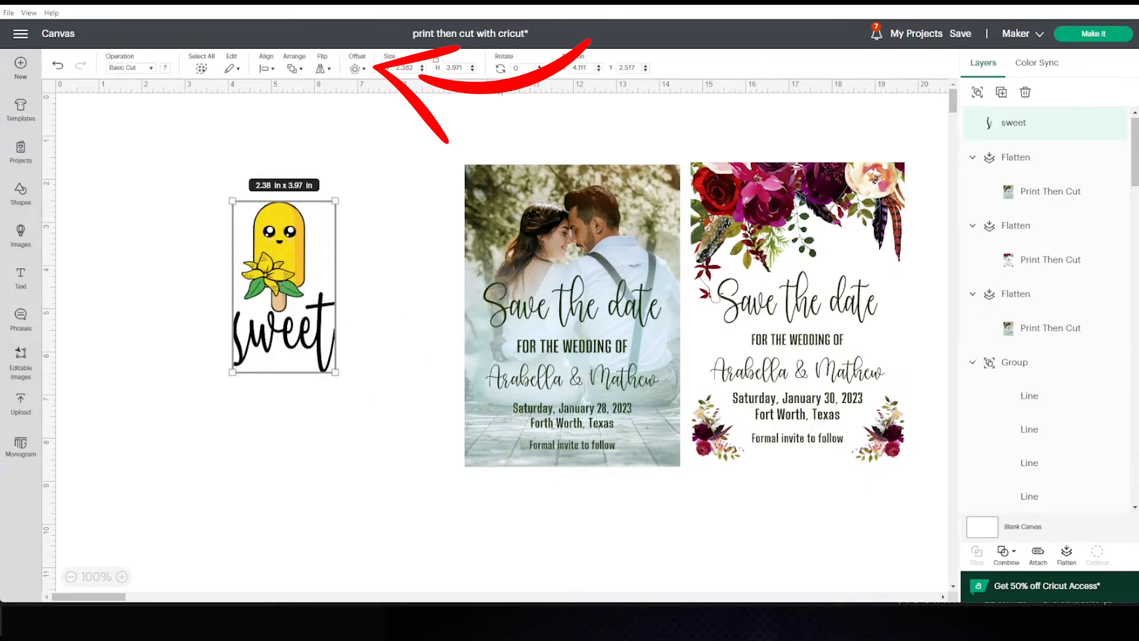
click(356, 69)
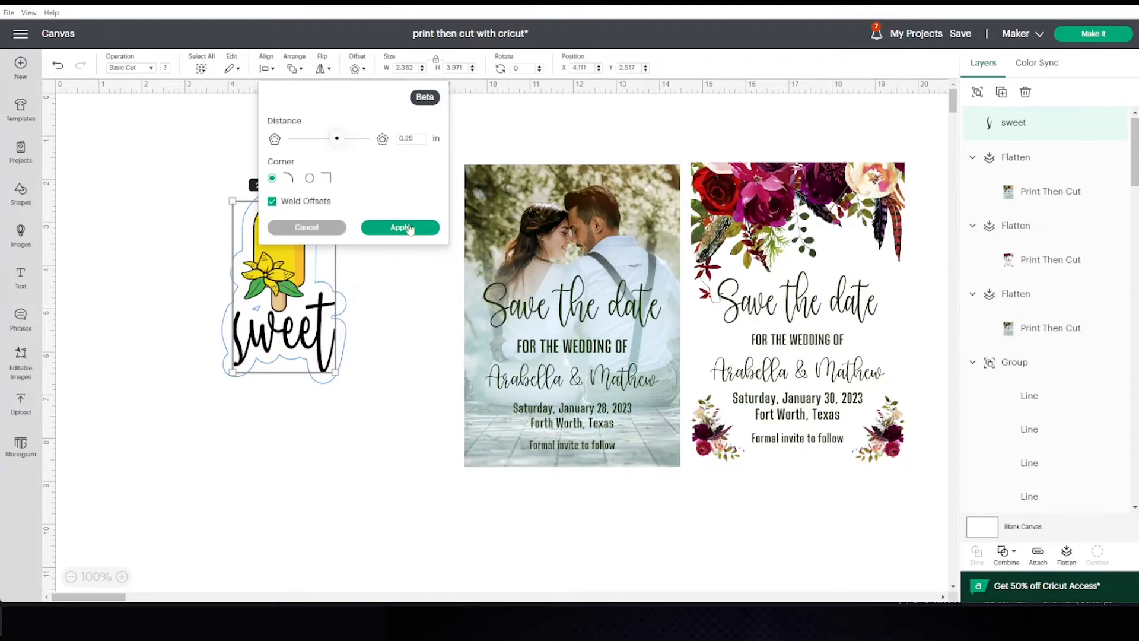
click(408, 228)
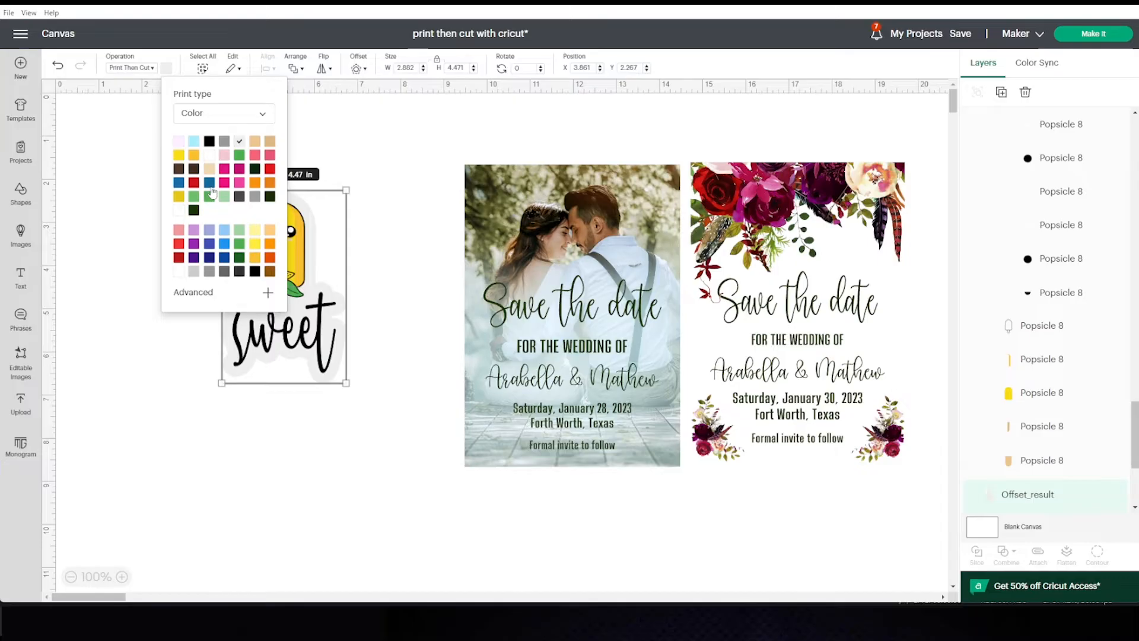
click(419, 141)
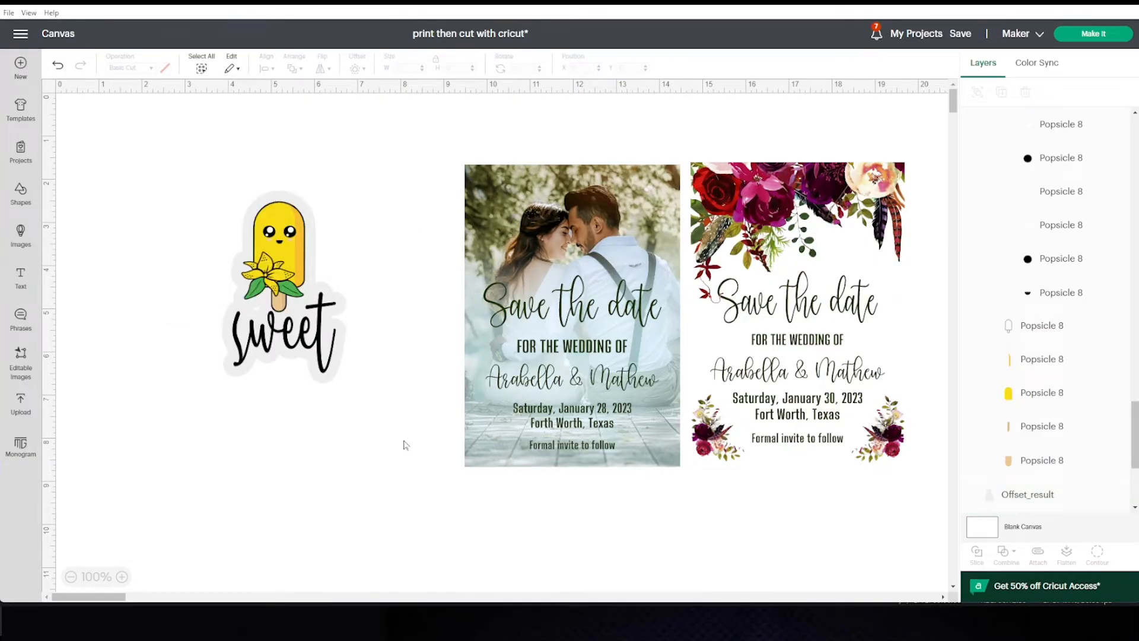
- Flatten the popsicle, "sweet" text and offset into one Print Then Cut sticker and shift it slightly on the canvas
drag(403, 445, 177, 163)
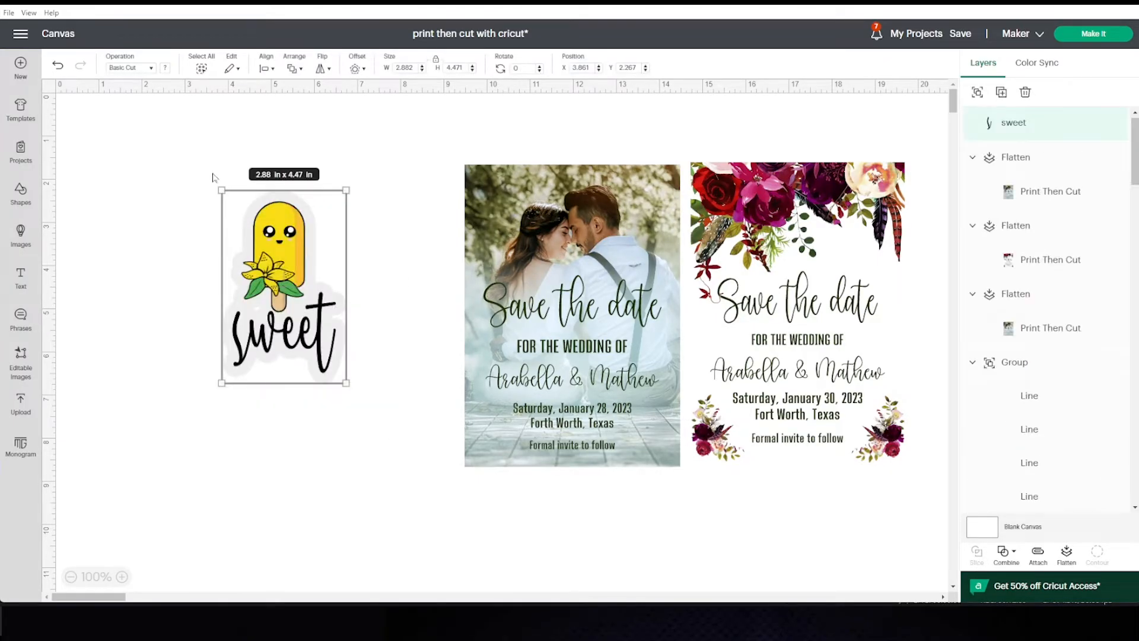
click(1068, 565)
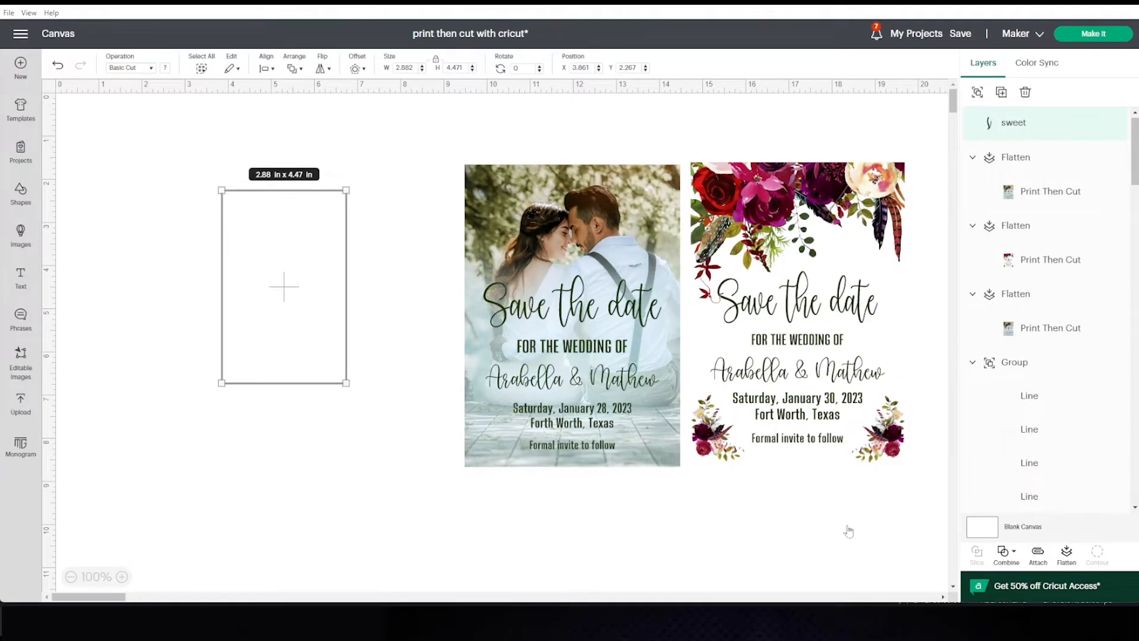
drag(319, 336, 395, 343)
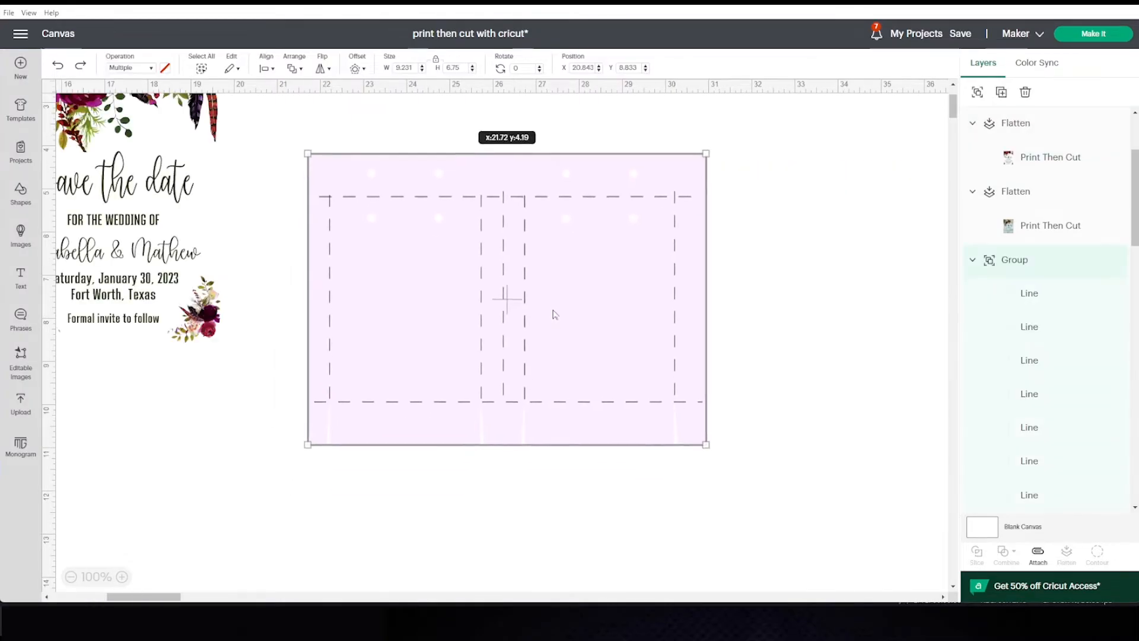
- Move the candy bag template with its score lines level with the cards, to about X 21.95 in and Y 1.65 in
drag(552, 314, 547, 290)
scroll(761, 372, up, 3)
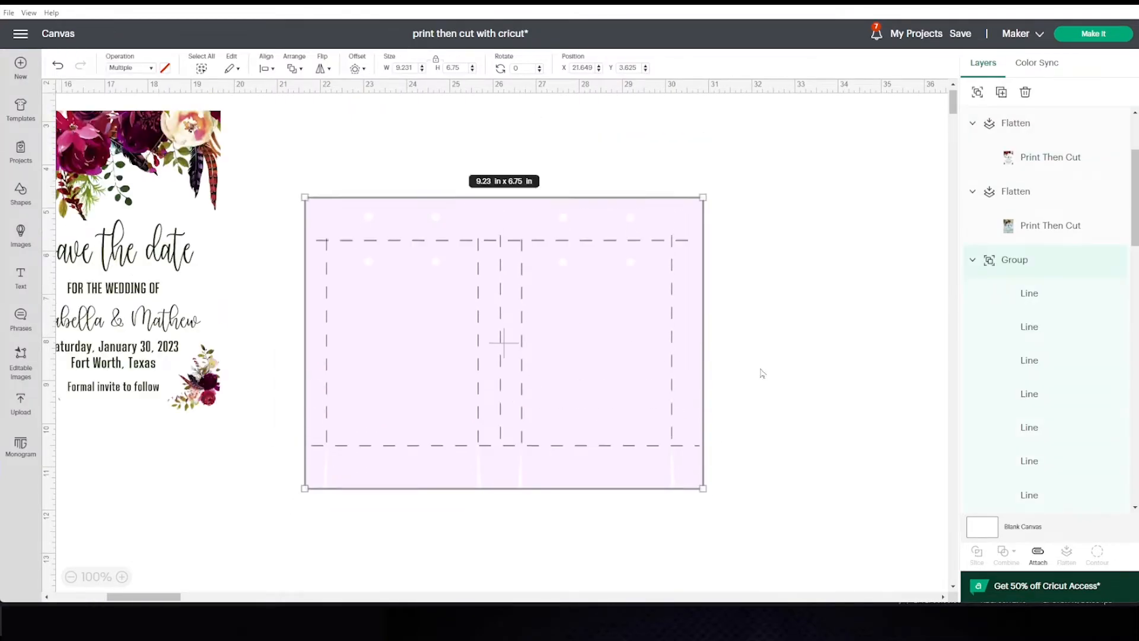
drag(558, 410, 590, 338)
click(812, 350)
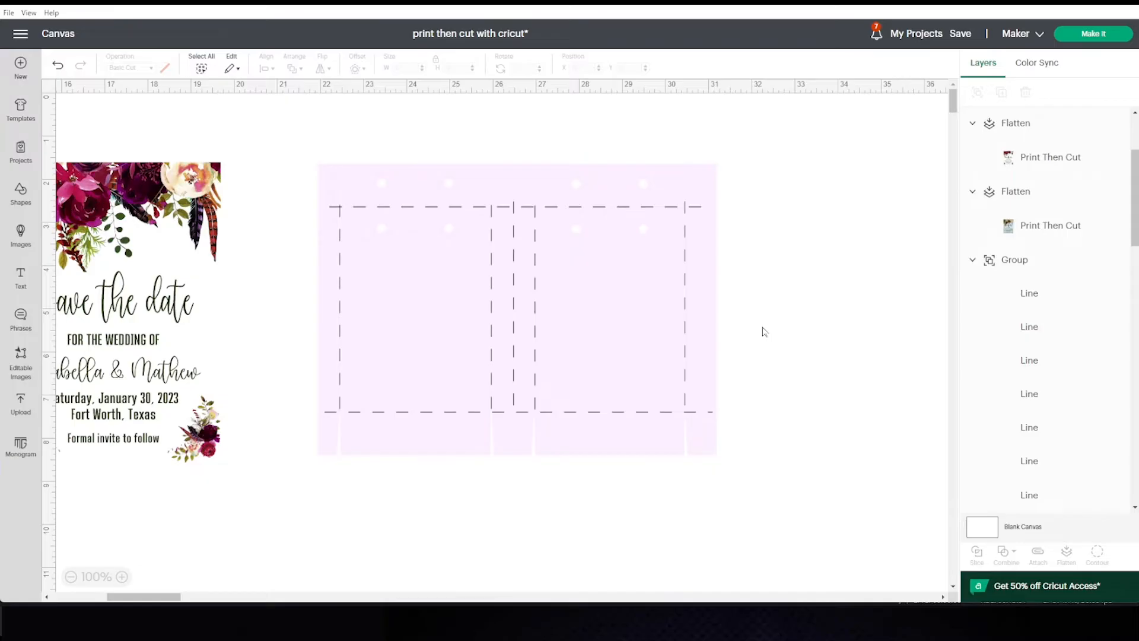
- Select the group of score lines on the candy bag template and hide it
click(714, 296)
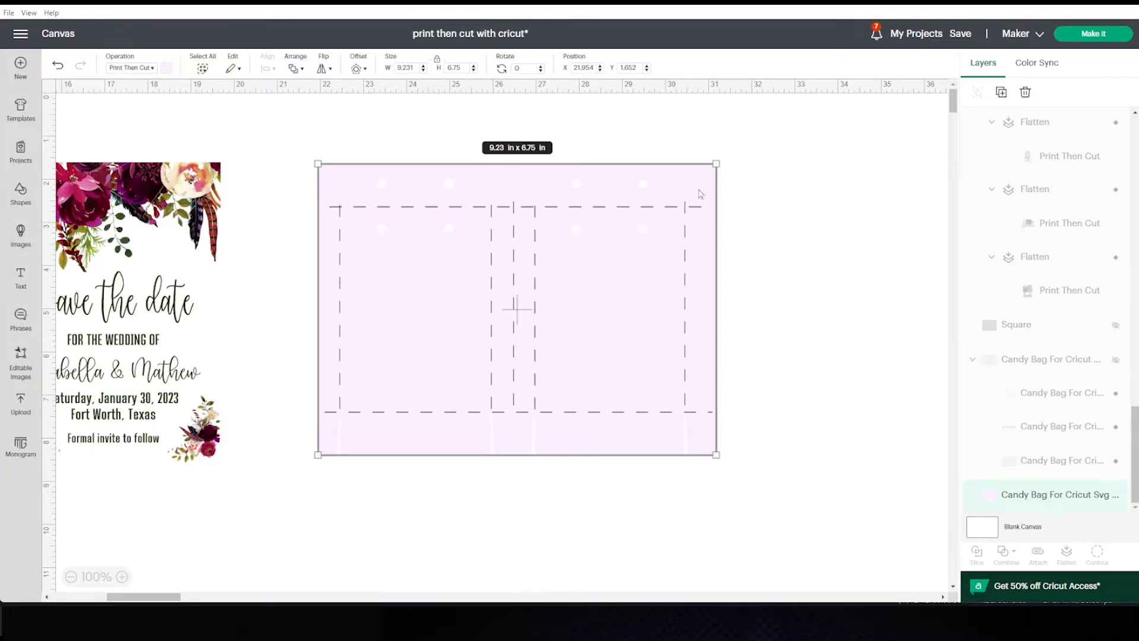
click(782, 288)
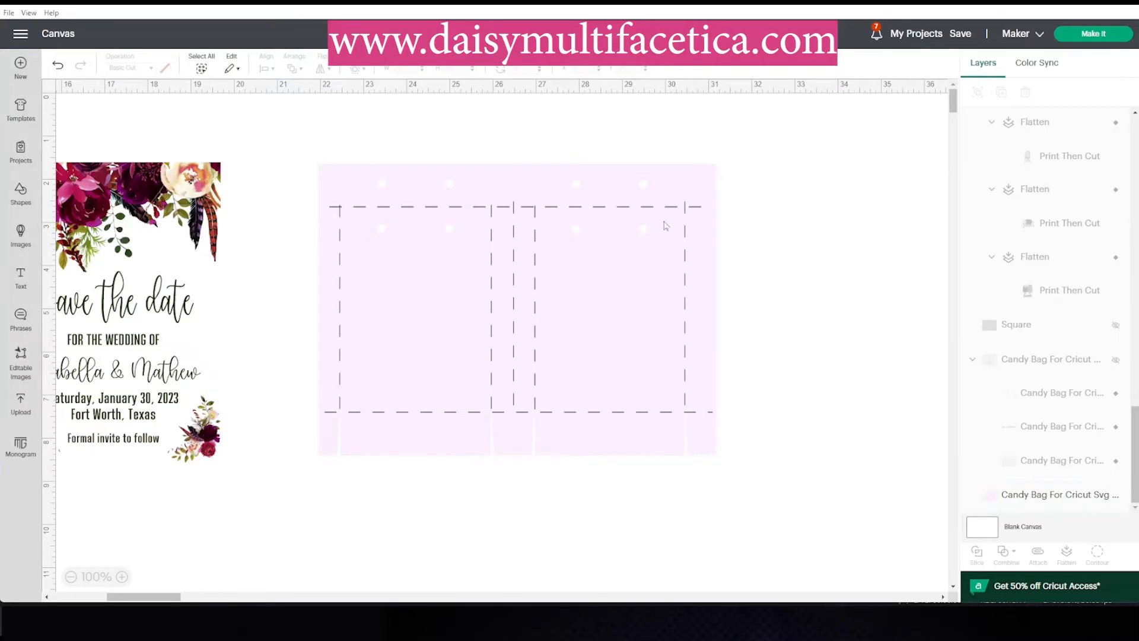
click(633, 191)
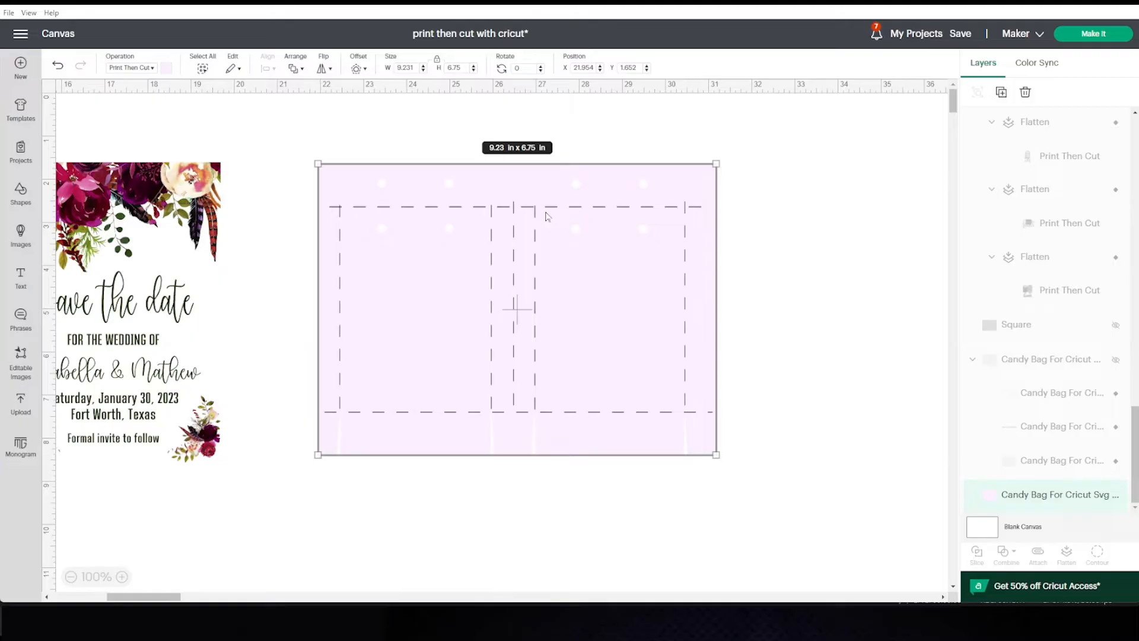
click(683, 209)
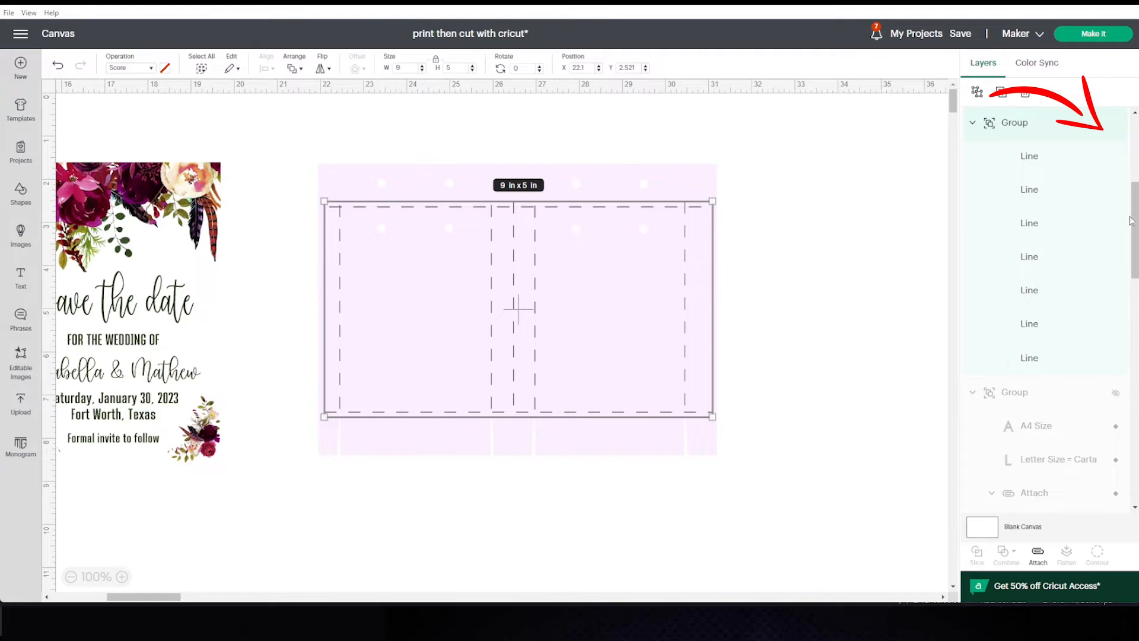
scroll(1126, 226, down, 2)
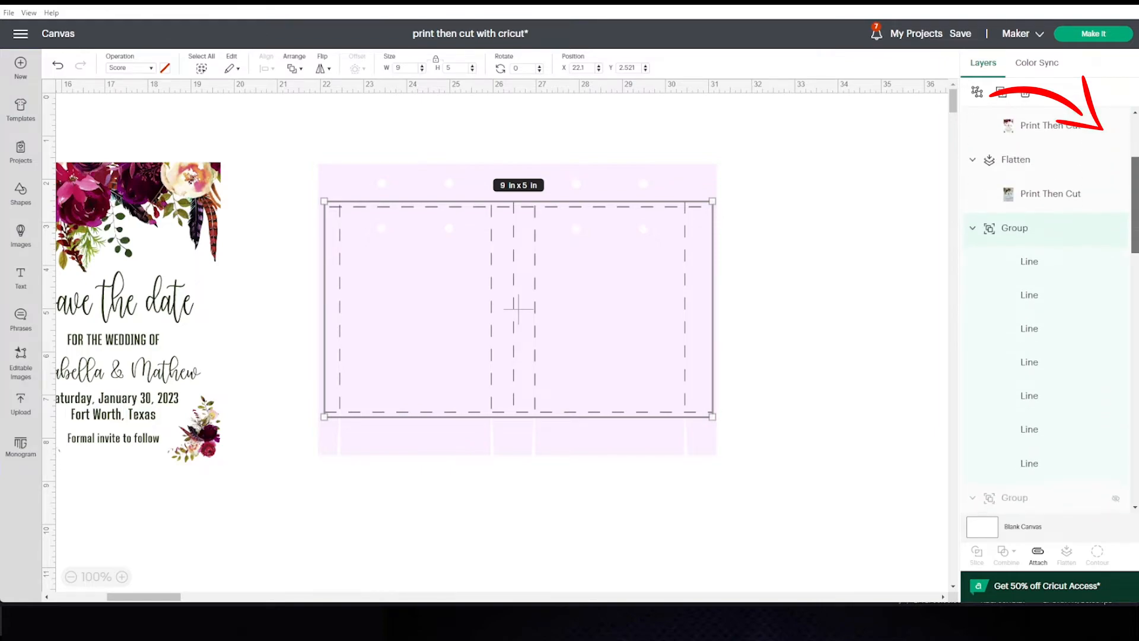
- Set the candy bag shape's operation to Print Then Cut
click(614, 326)
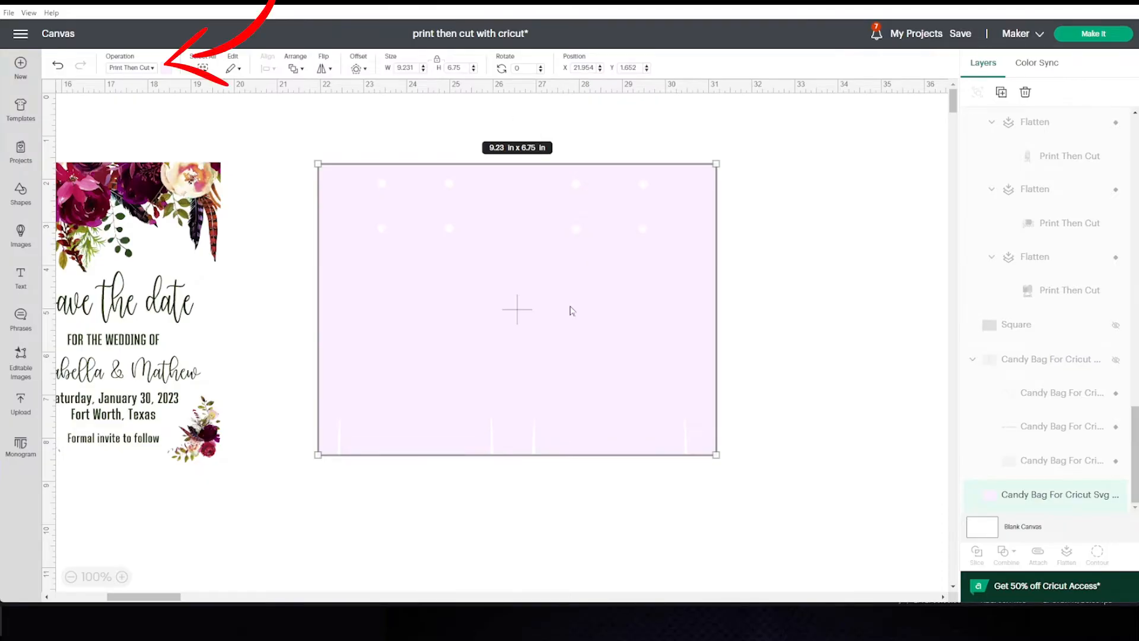
click(151, 68)
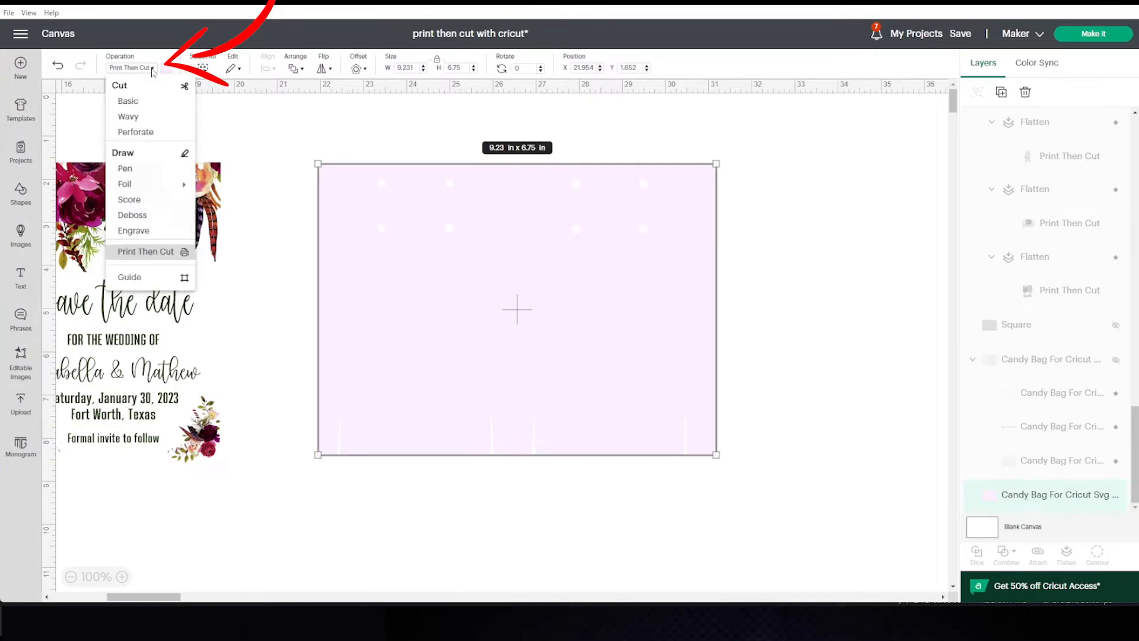
click(143, 253)
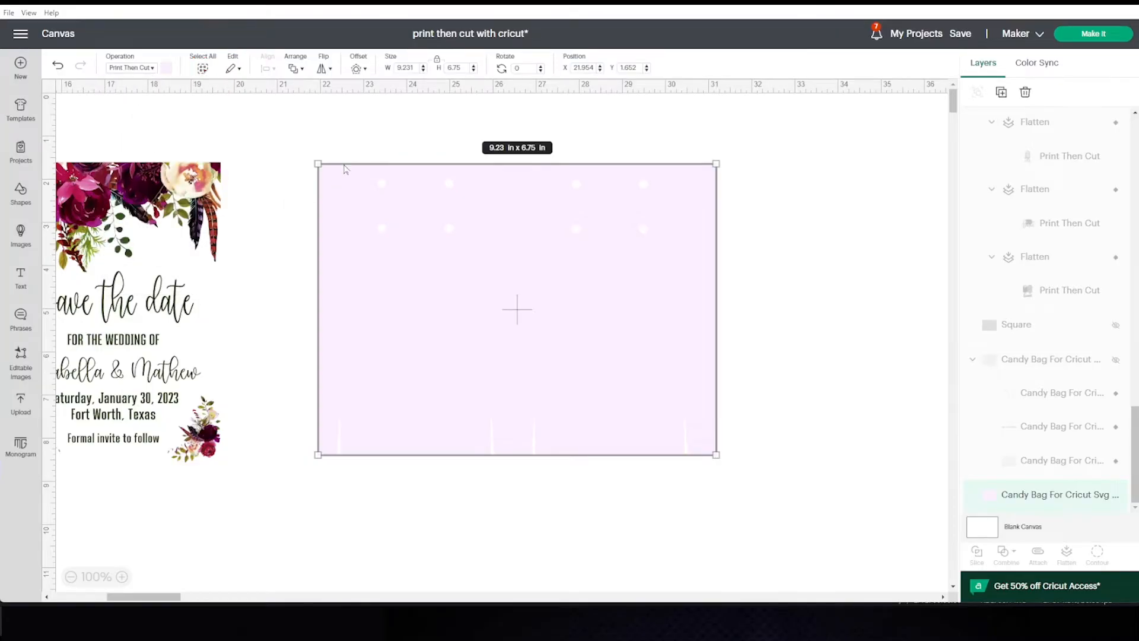
- Fill the candy bag with the gold and black chevron pattern and move it to about X 22.45 in and Y 1.63 in
click(168, 70)
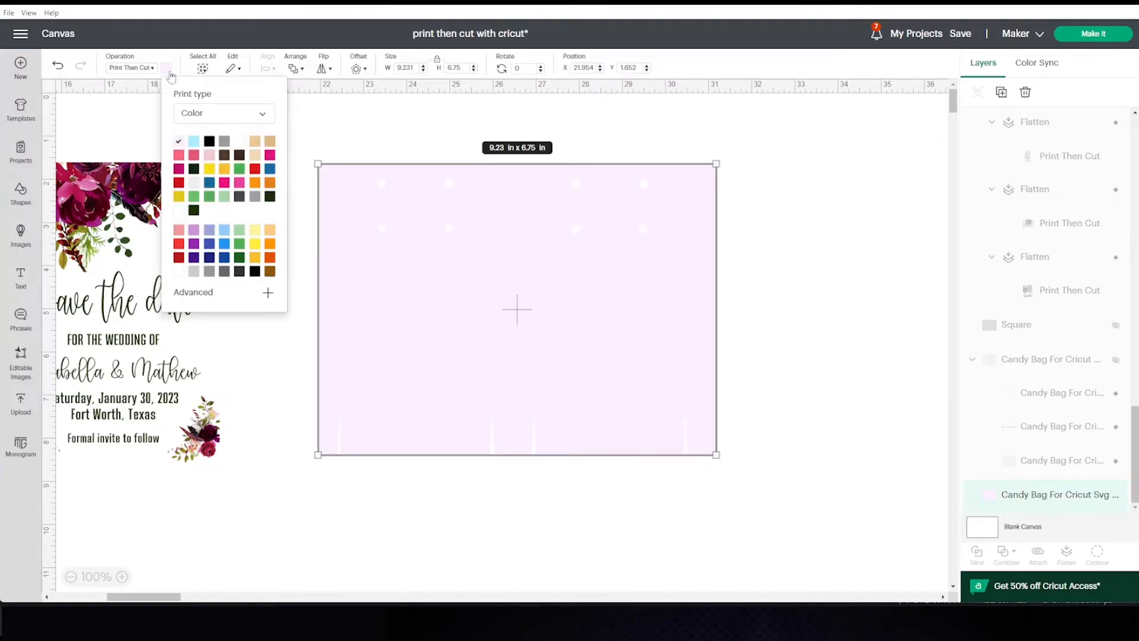
click(259, 120)
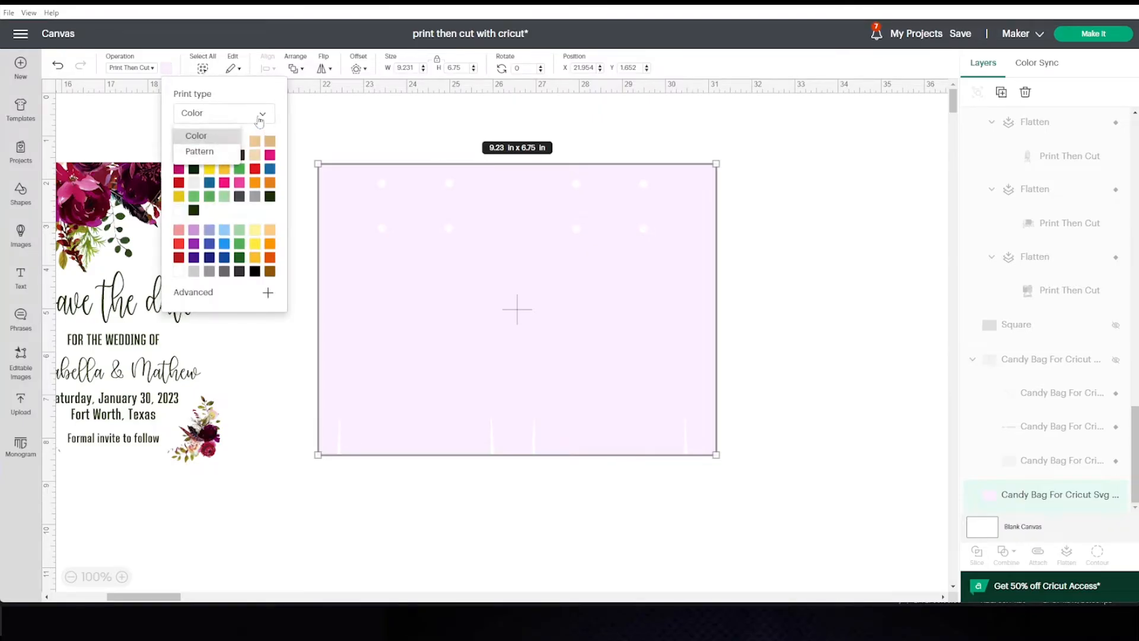
click(216, 153)
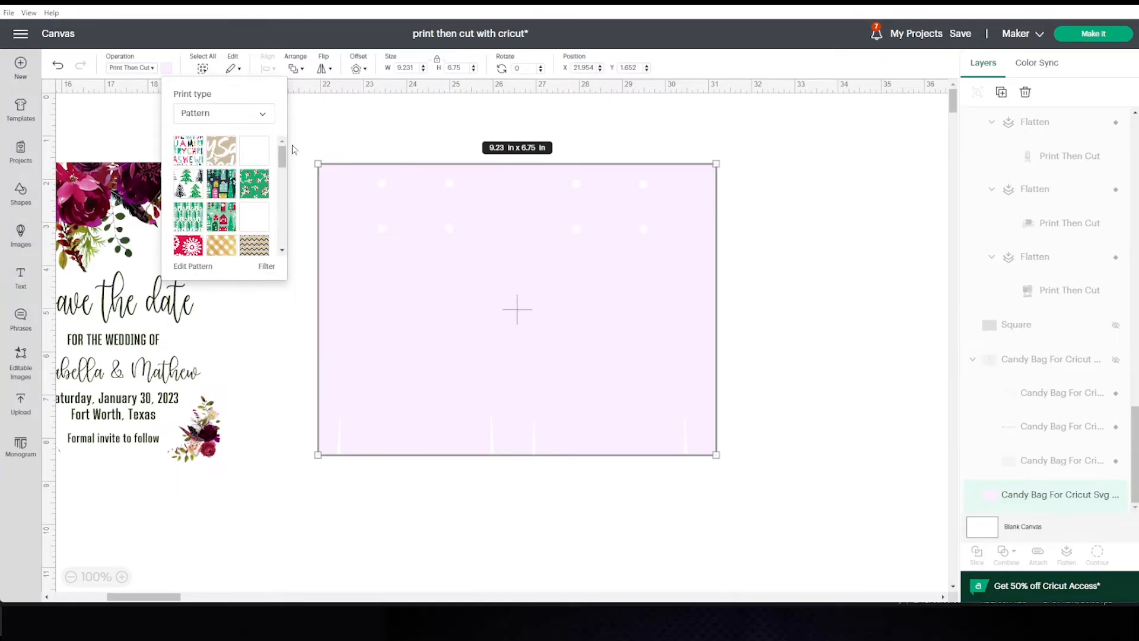
scroll(261, 178, down, 2)
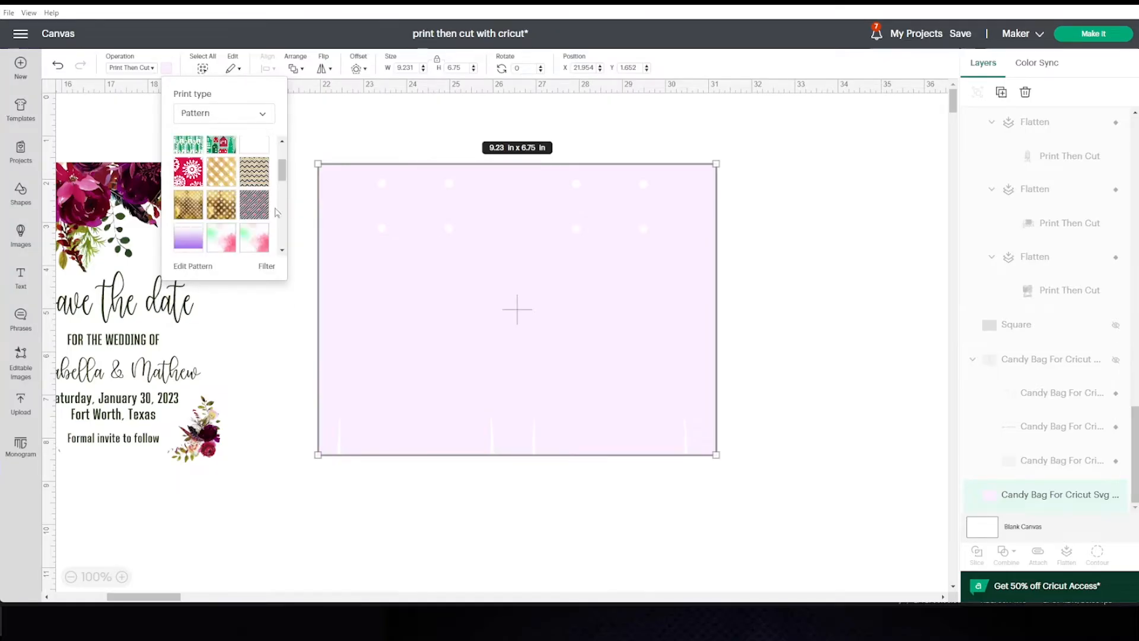
click(257, 180)
click(786, 304)
mouse_move(656, 309)
mouse_down()
mouse_move(715, 324)
mouse_move(678, 309)
mouse_up()
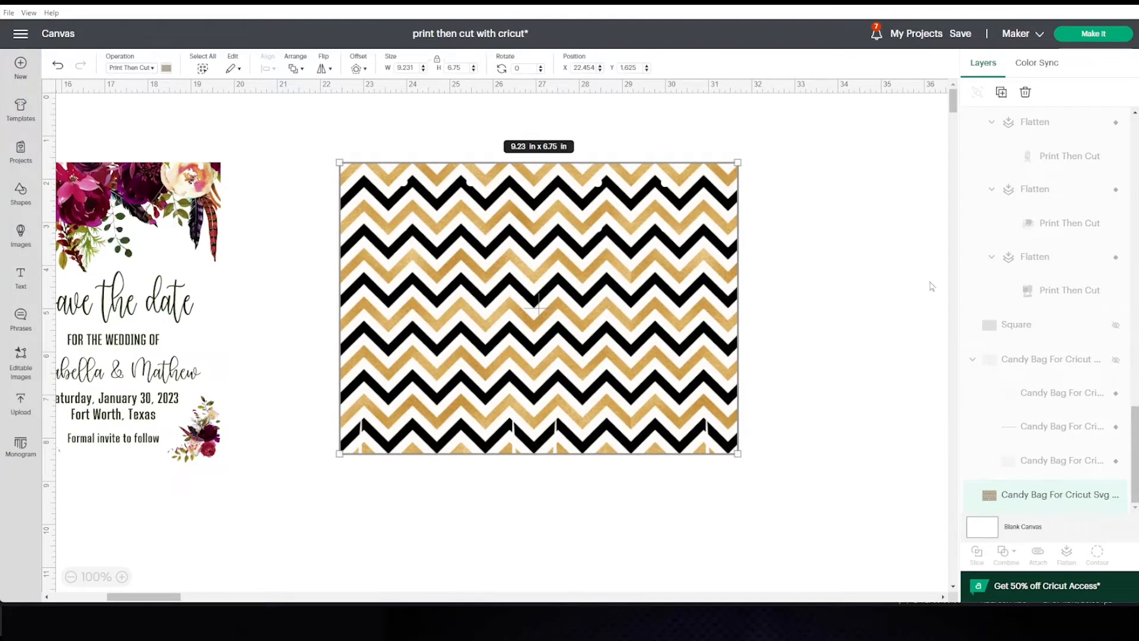
- Unhide the score line group and move it together with the chevron candy bag to about X 24.02 in and Y 1.93 in
drag(1136, 415, 1136, 124)
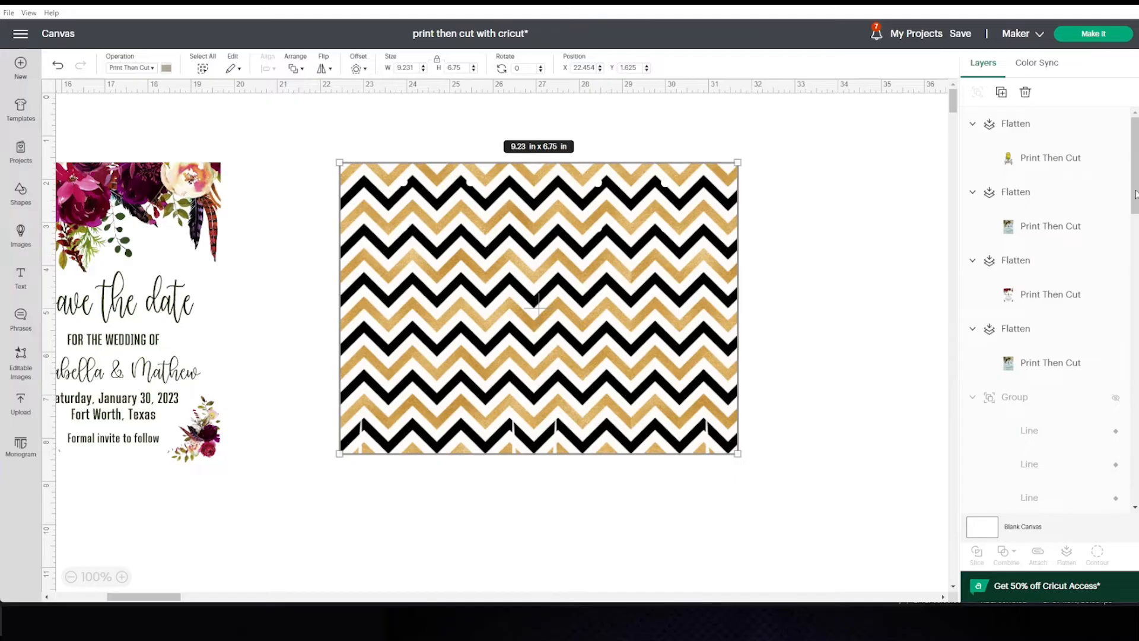
click(1116, 399)
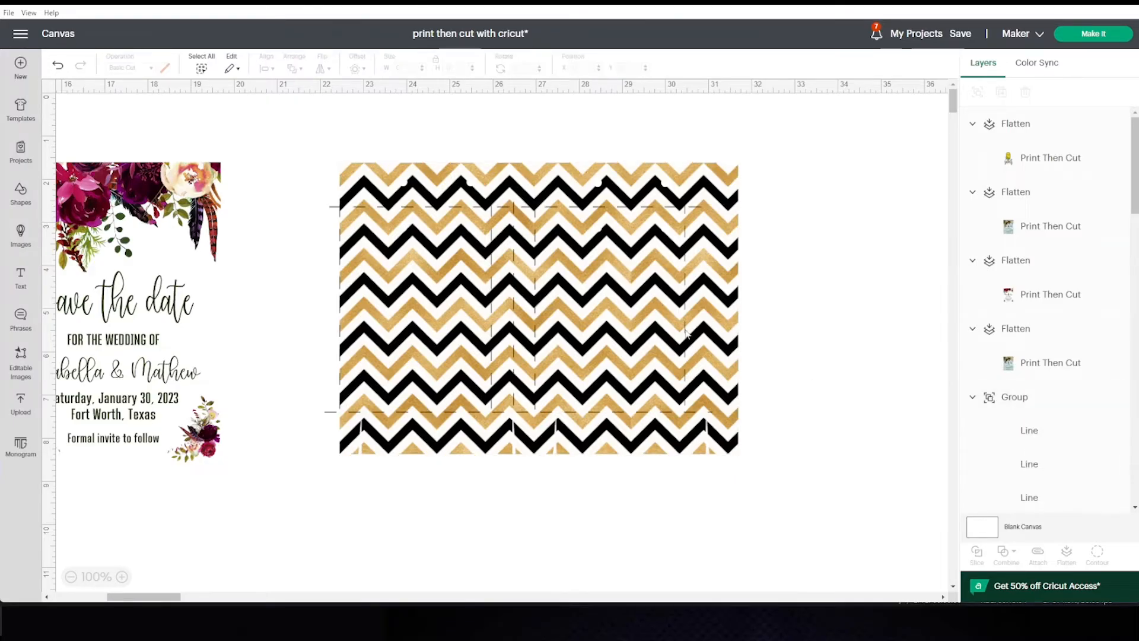
drag(699, 187, 695, 189)
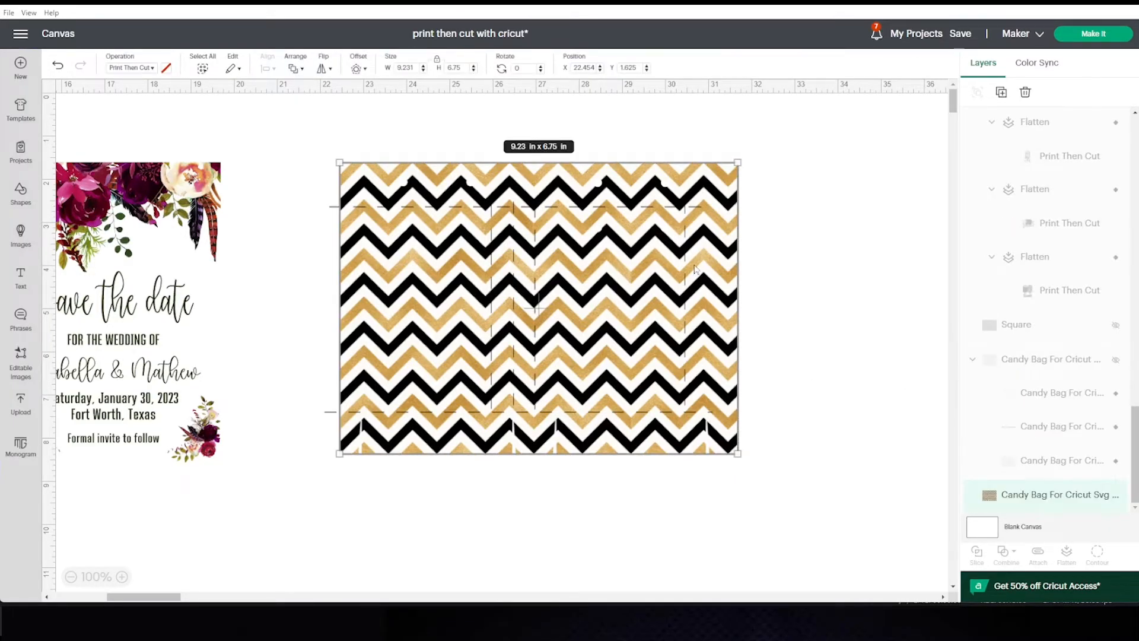
drag(711, 442, 785, 456)
click(856, 354)
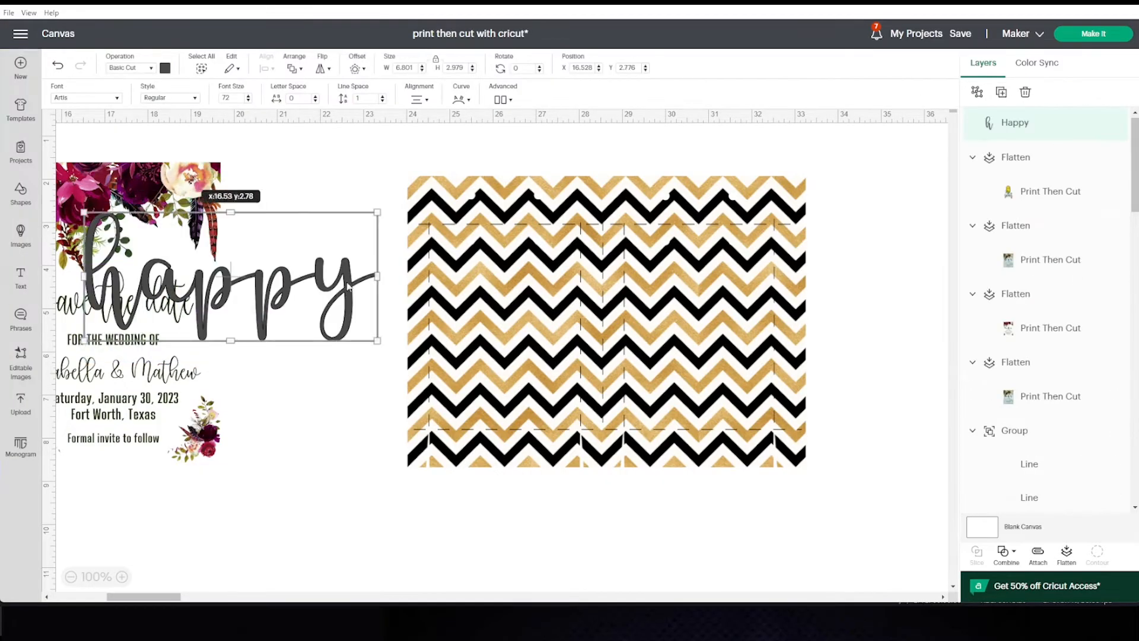
- Move the "Happy" text onto the candy bag's right-hand panel and color it black
drag(222, 264, 690, 259)
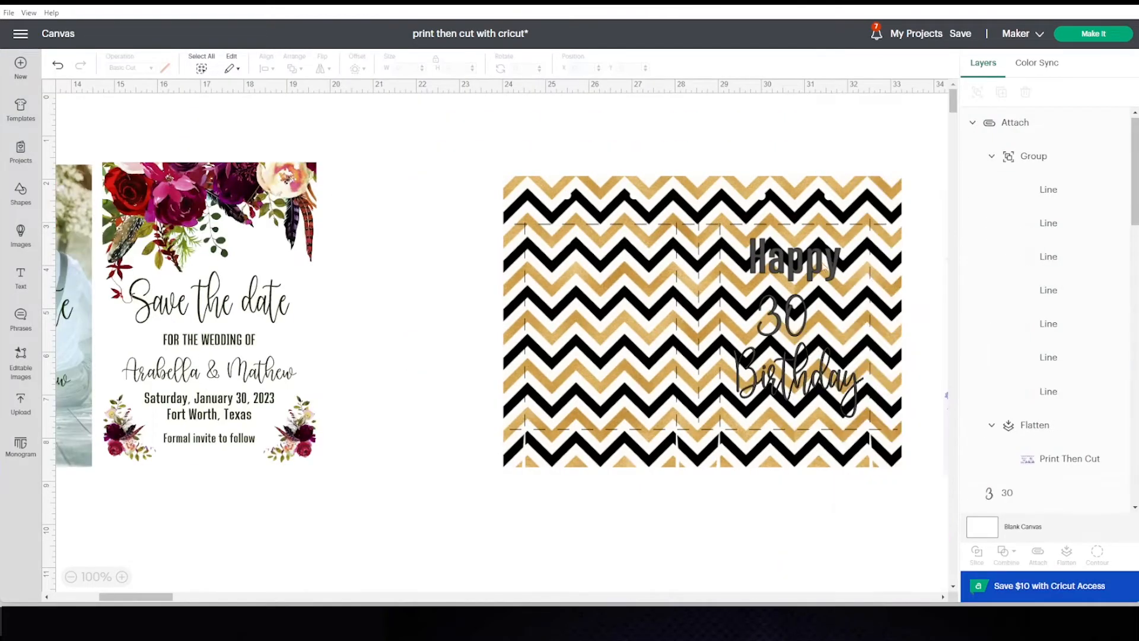
click(818, 271)
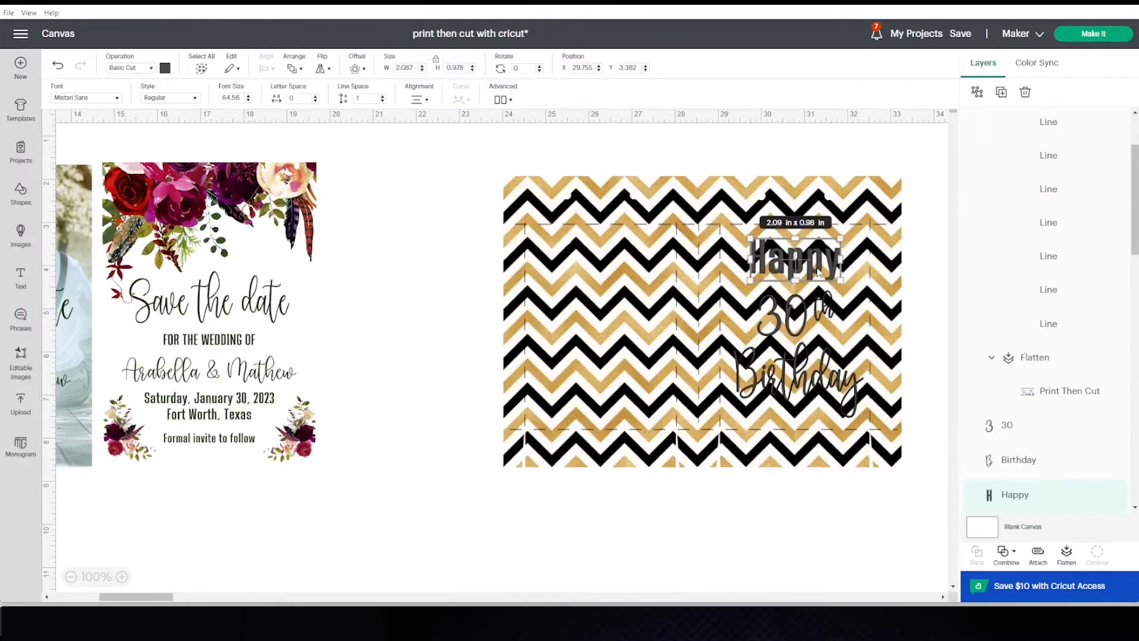
click(165, 67)
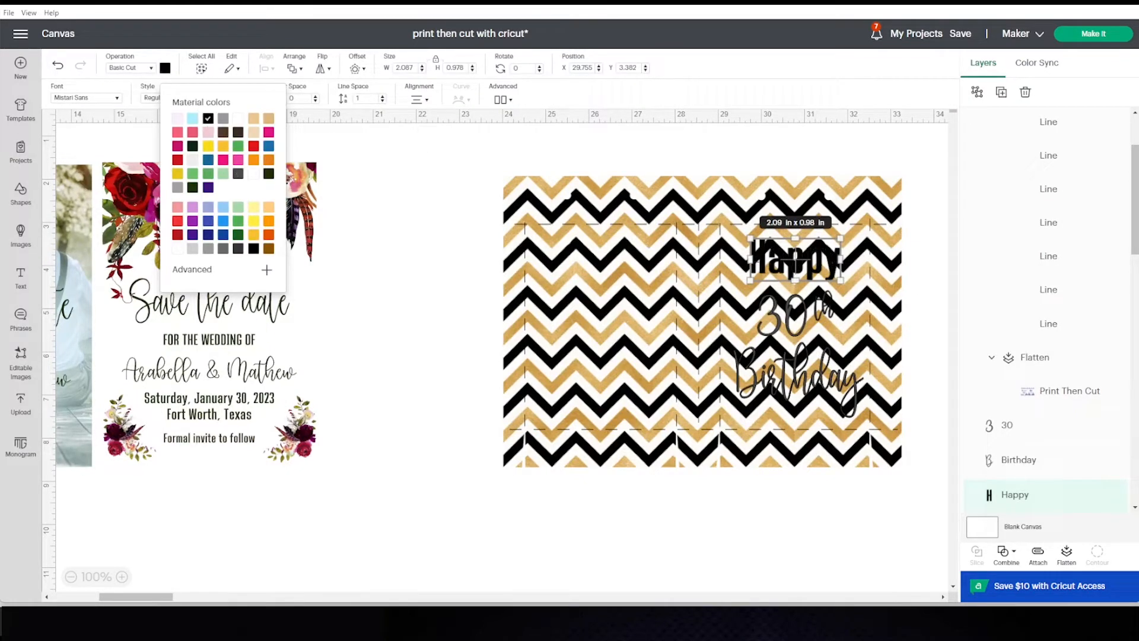
- Color the "th", "30" and "Birthday" texts on the candy bag black
click(822, 302)
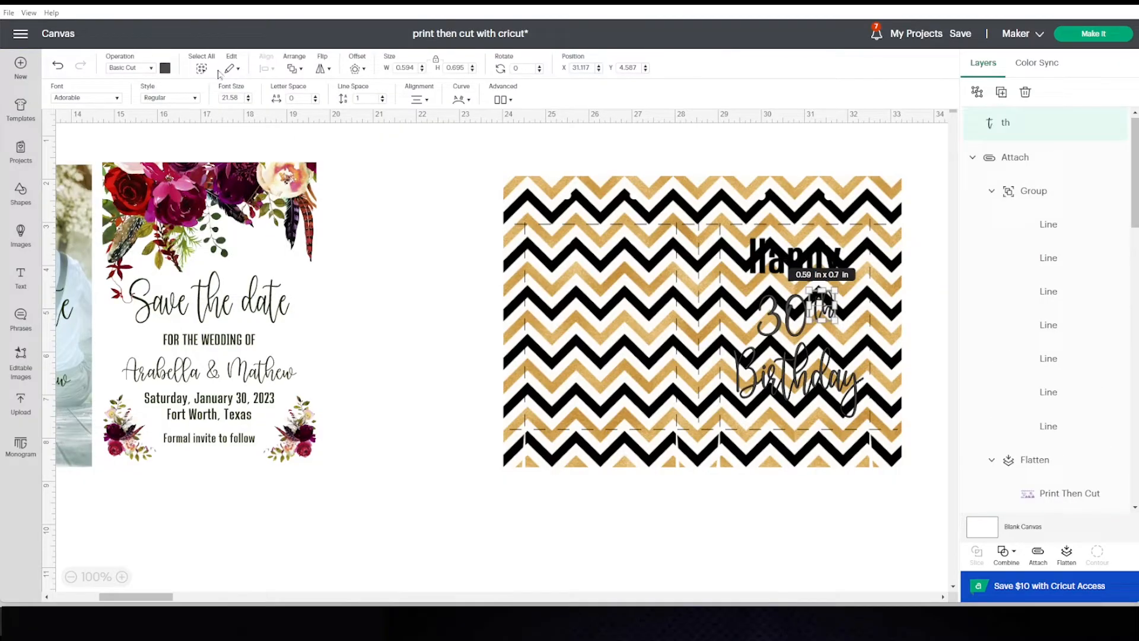
click(164, 68)
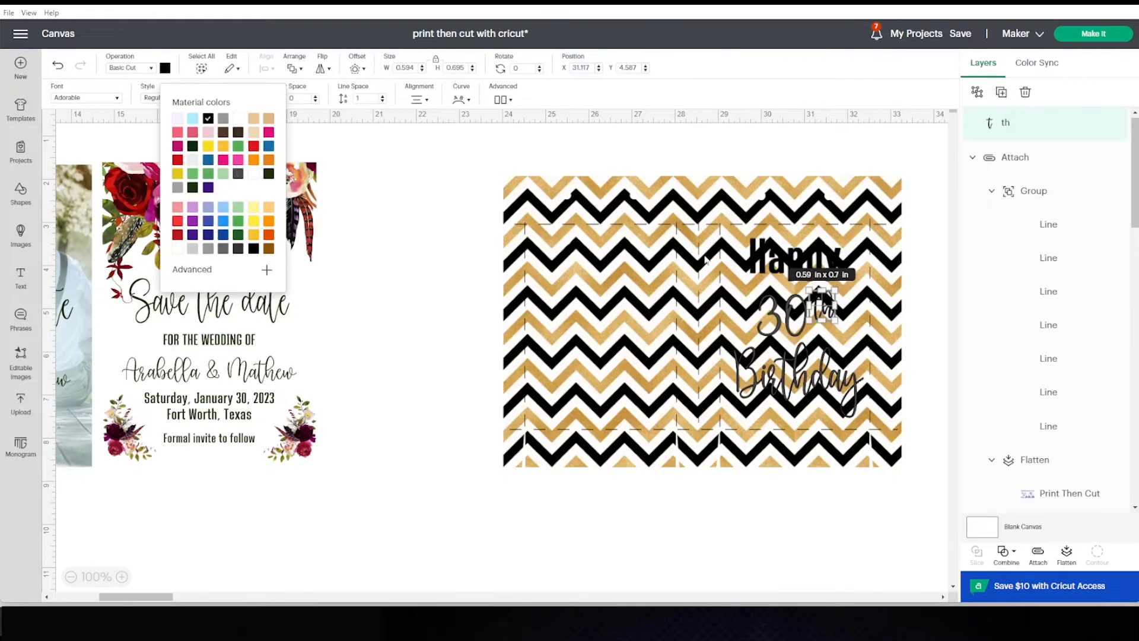
click(784, 317)
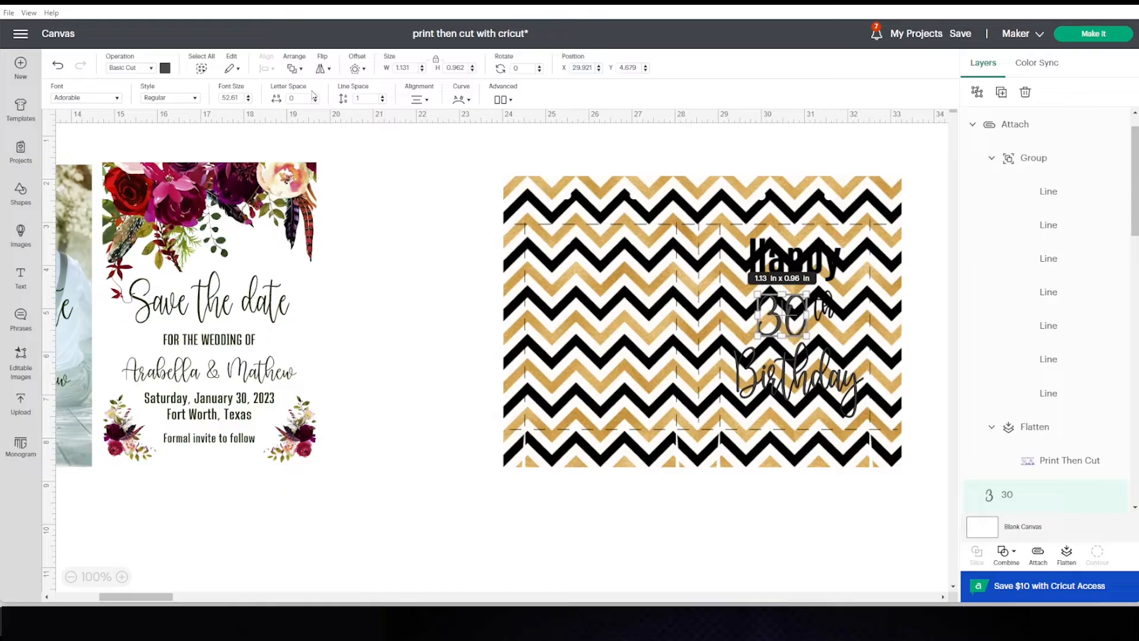
click(165, 68)
click(207, 118)
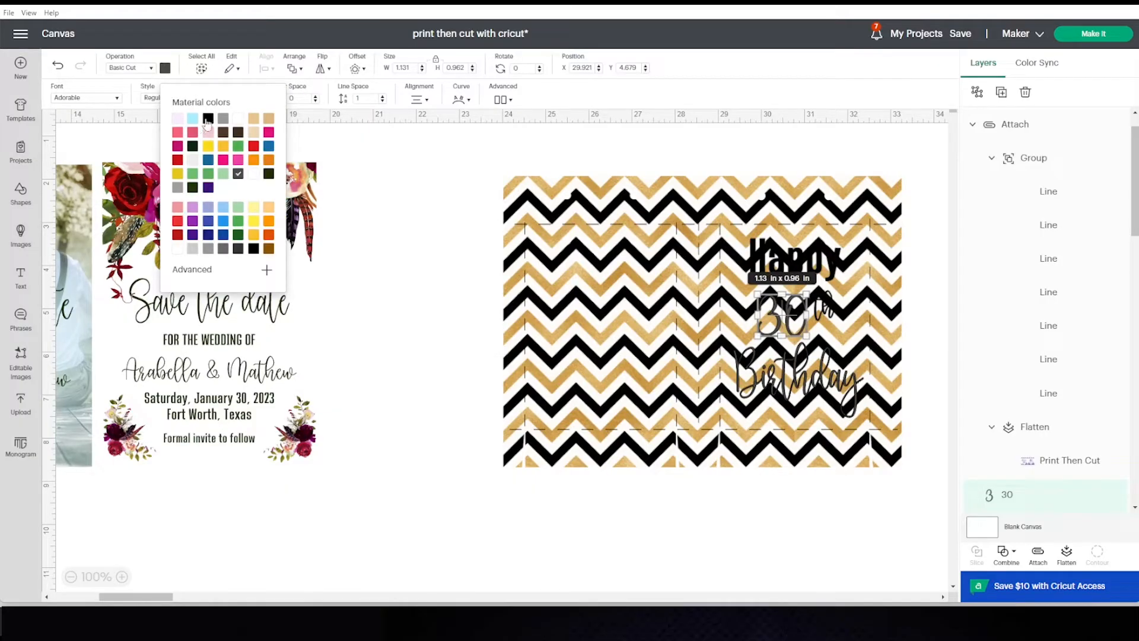
click(811, 364)
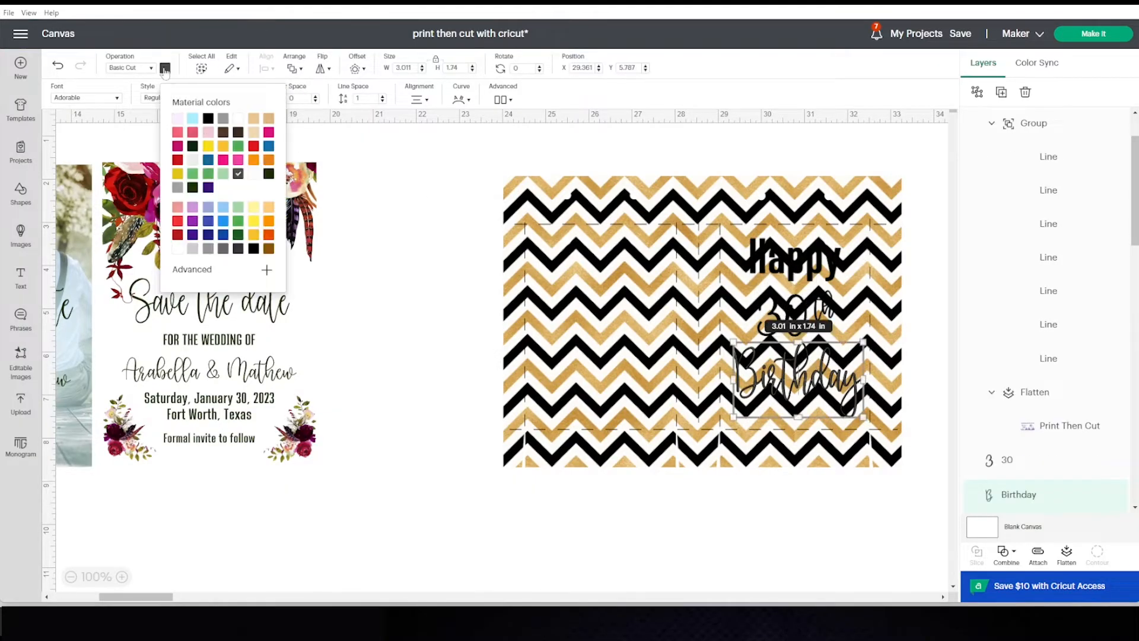
- Add a welded 0.025 in offset with rounded corners around the "Happy" text
click(824, 265)
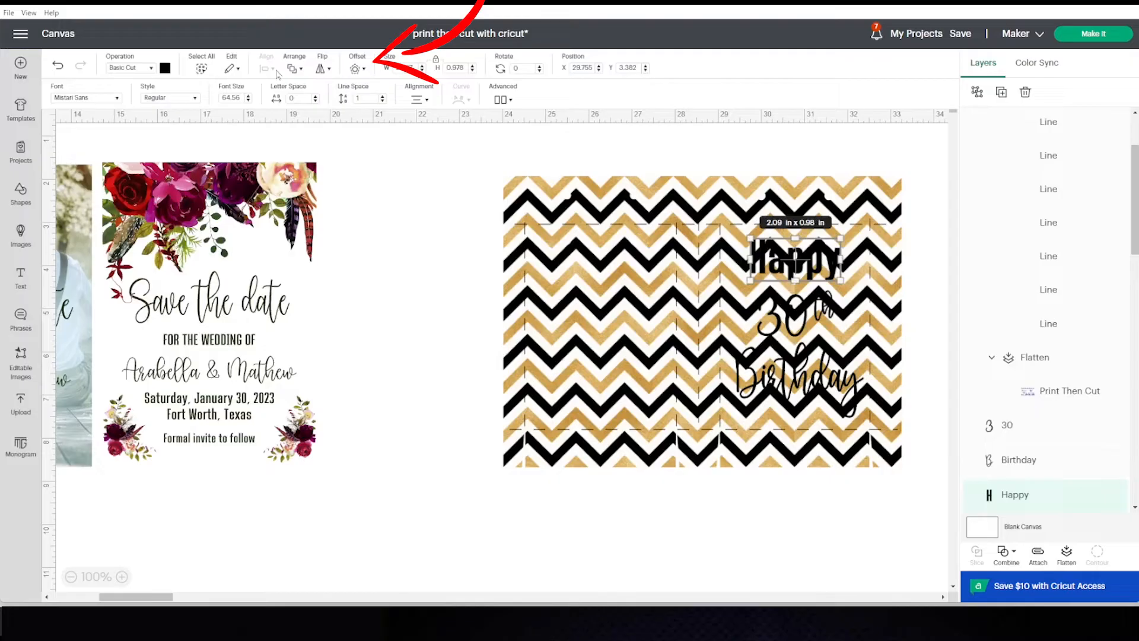
click(355, 69)
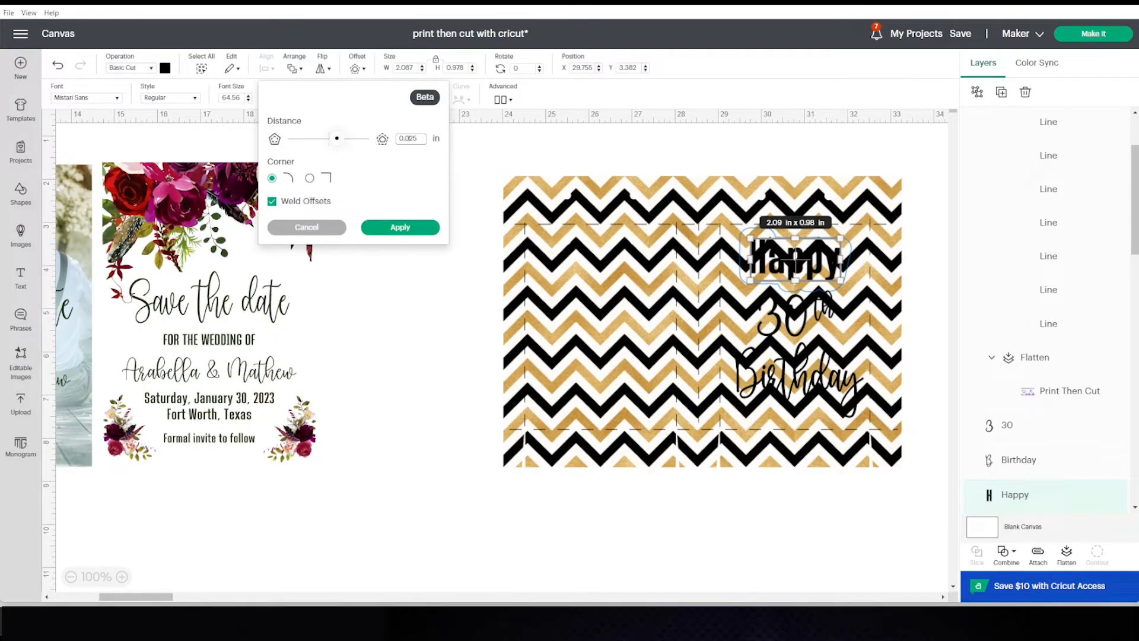
click(400, 227)
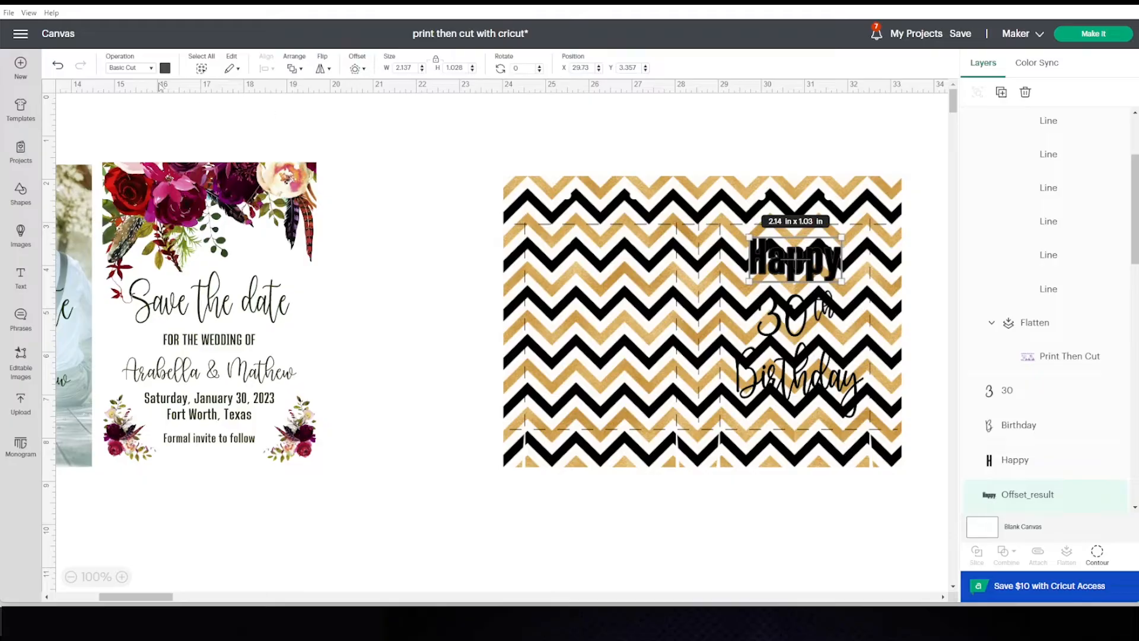
- Add a second offset of 0.053 in around the "Happy" offset shape and color the new outline white
click(357, 68)
click(398, 204)
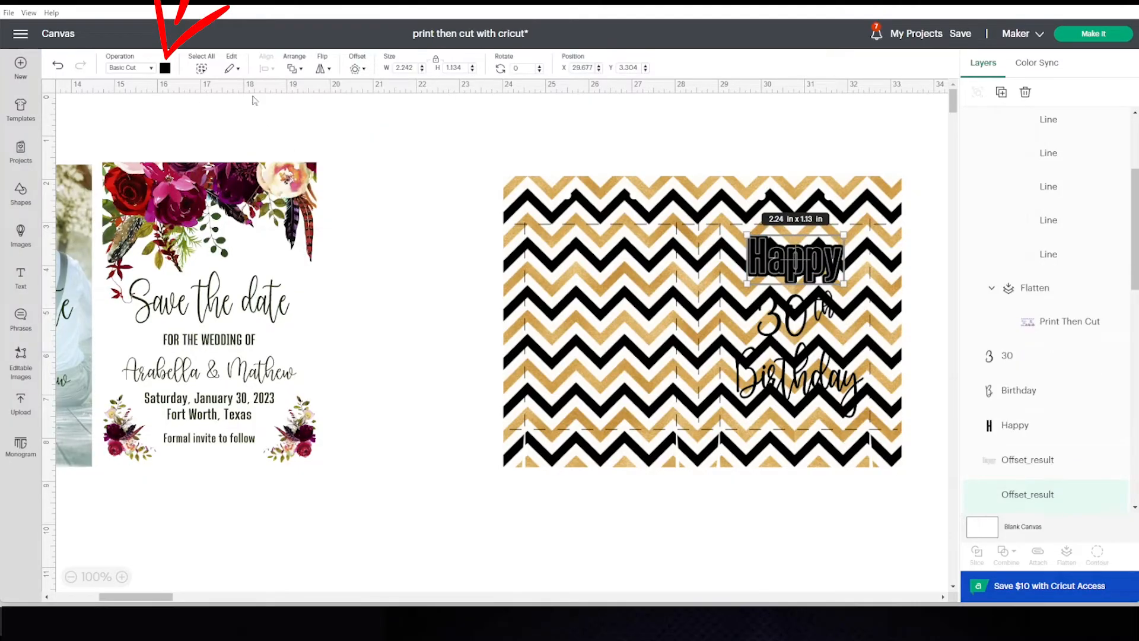
click(165, 69)
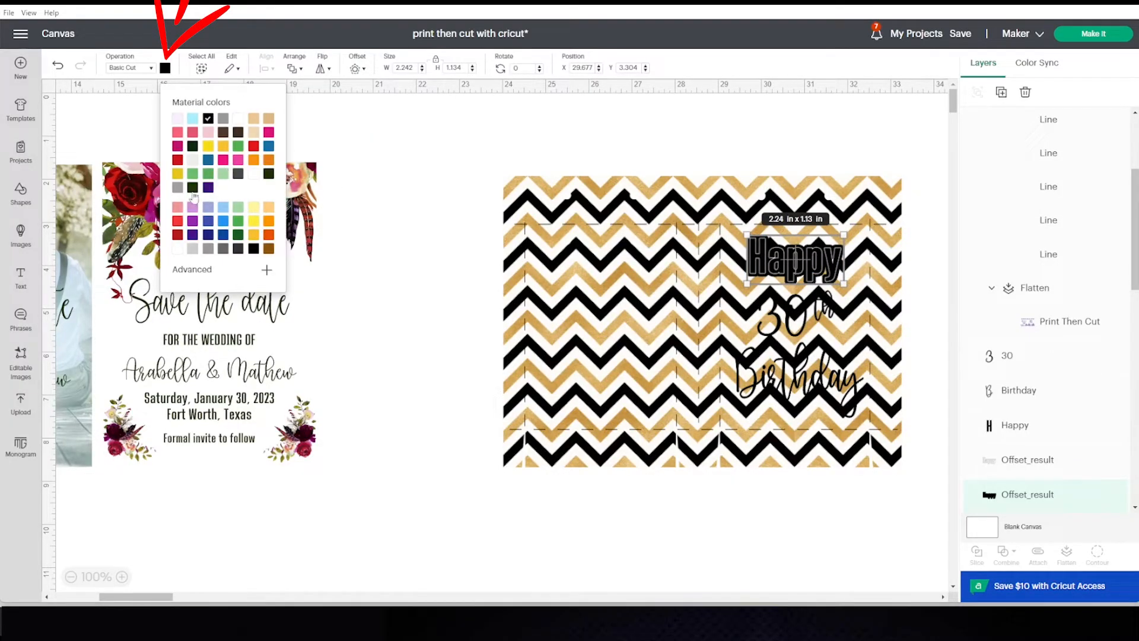
click(238, 118)
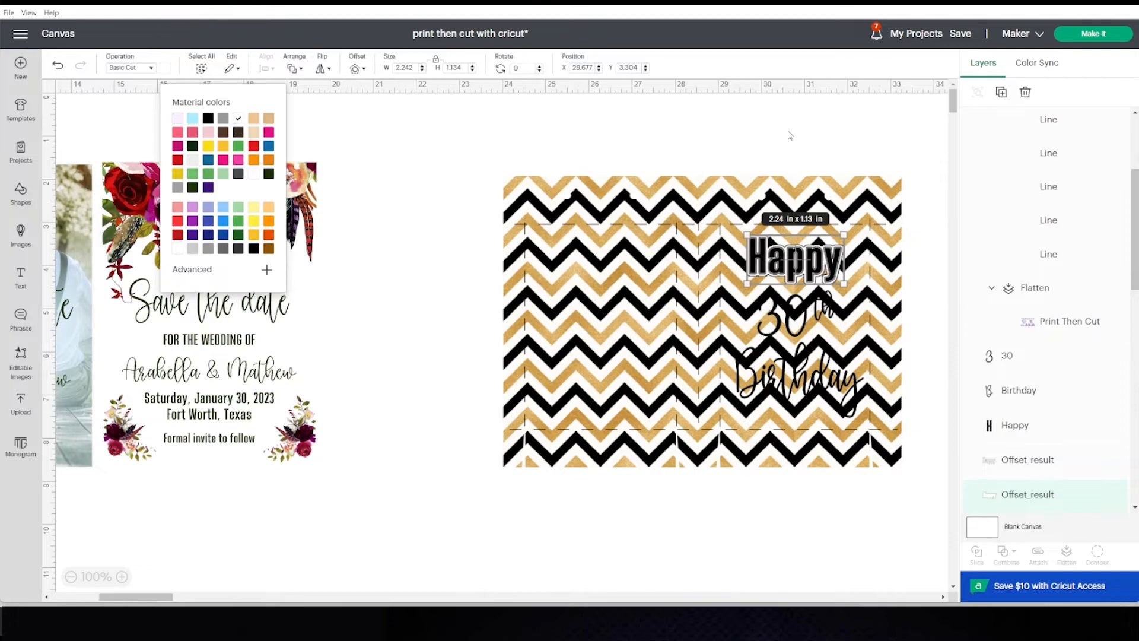
click(811, 131)
- Add an offset around the "30" text and color the offset white
click(804, 327)
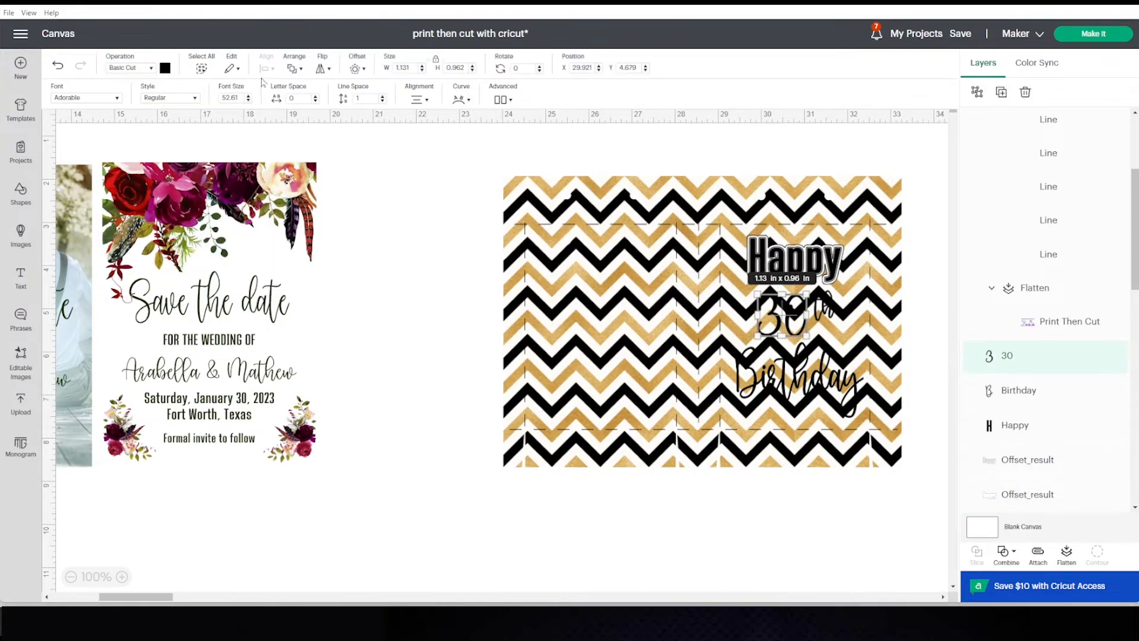
click(357, 68)
click(401, 230)
click(166, 68)
click(238, 119)
- Add an offset around the small "th" text and color the offset white
click(824, 309)
click(358, 68)
click(402, 229)
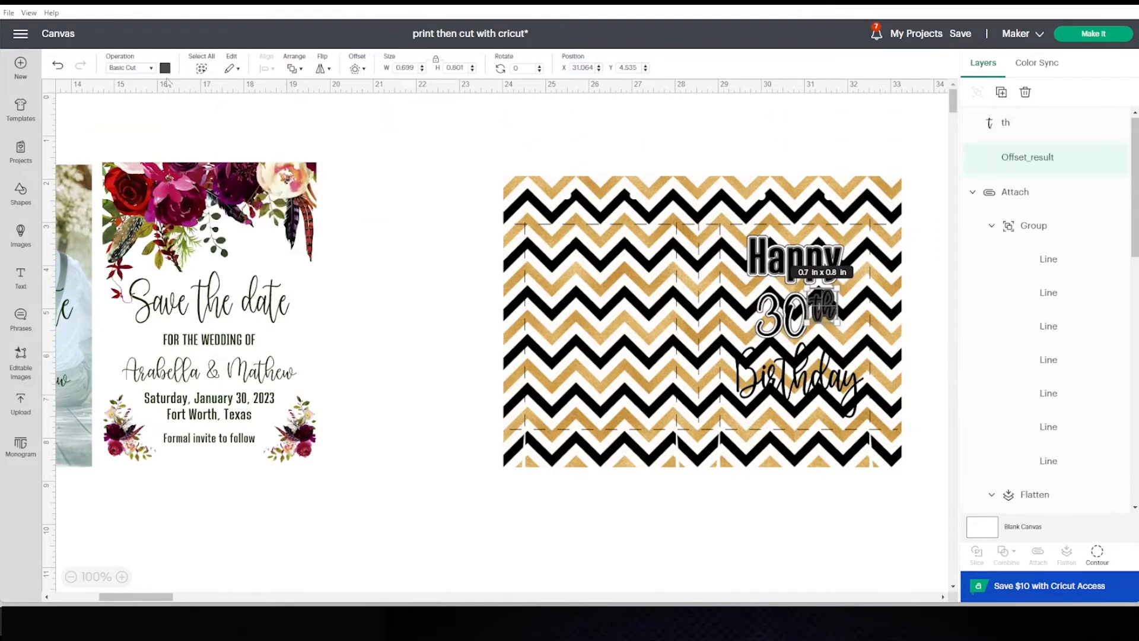
click(166, 68)
click(238, 119)
- Add a welded 0.053 in offset with rounded corners around "Birthday" and color the offset white
click(808, 380)
click(357, 69)
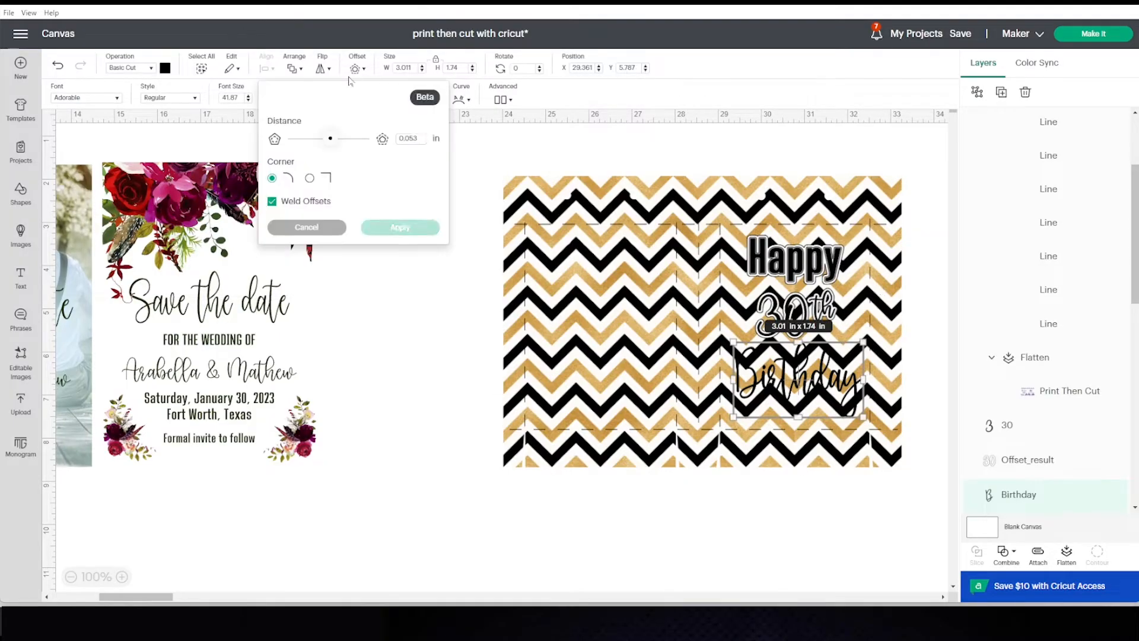
click(401, 228)
click(166, 69)
click(362, 160)
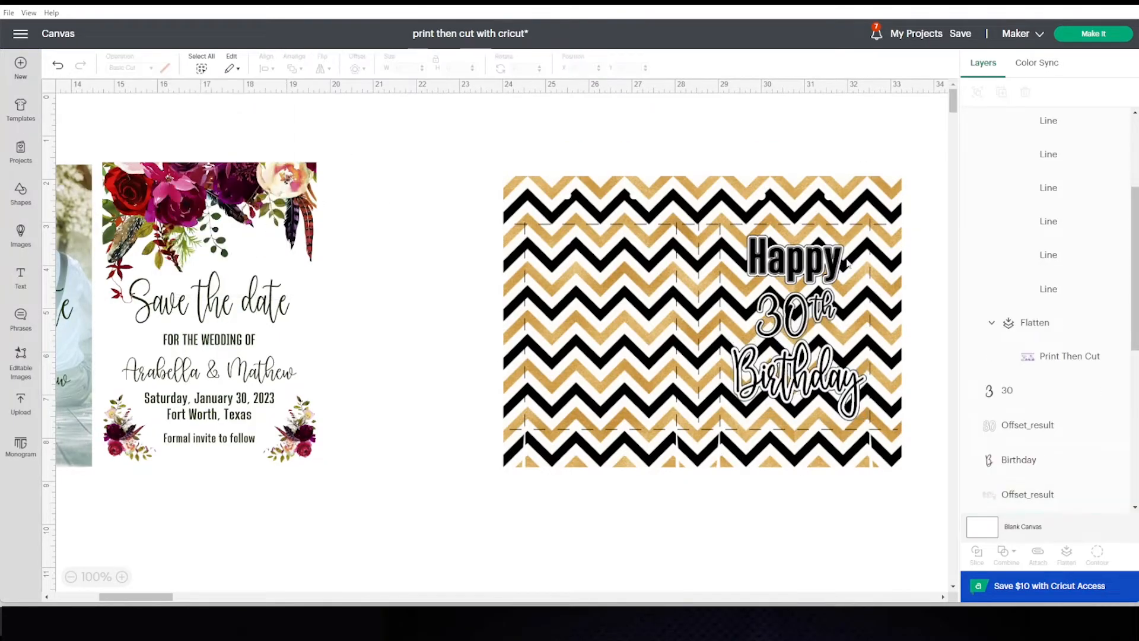
- Move the score line group below the bag to about X 24.89 in, Y 9.77 in, and flatten the chevron bag with its birthday text
drag(142, 597, 154, 597)
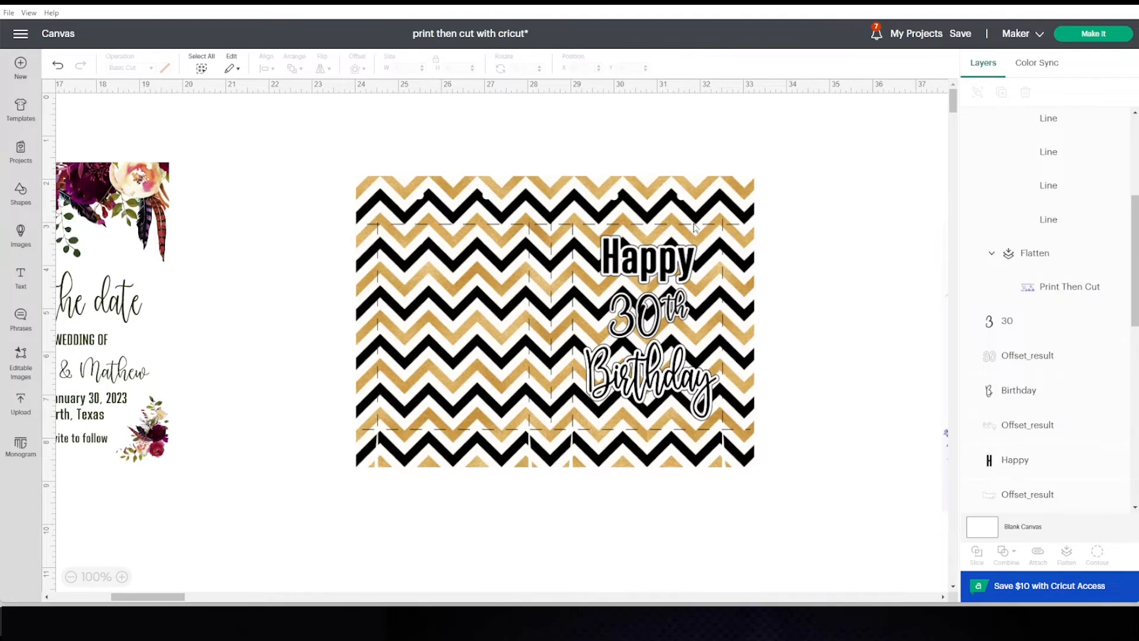
drag(695, 227, 726, 524)
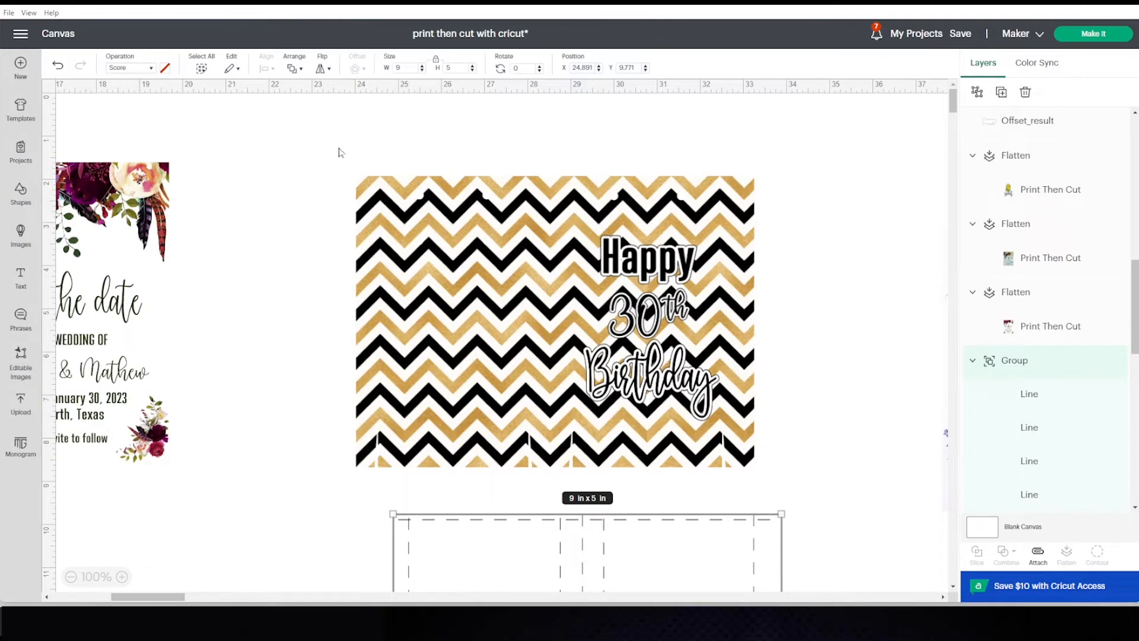
drag(298, 148, 800, 482)
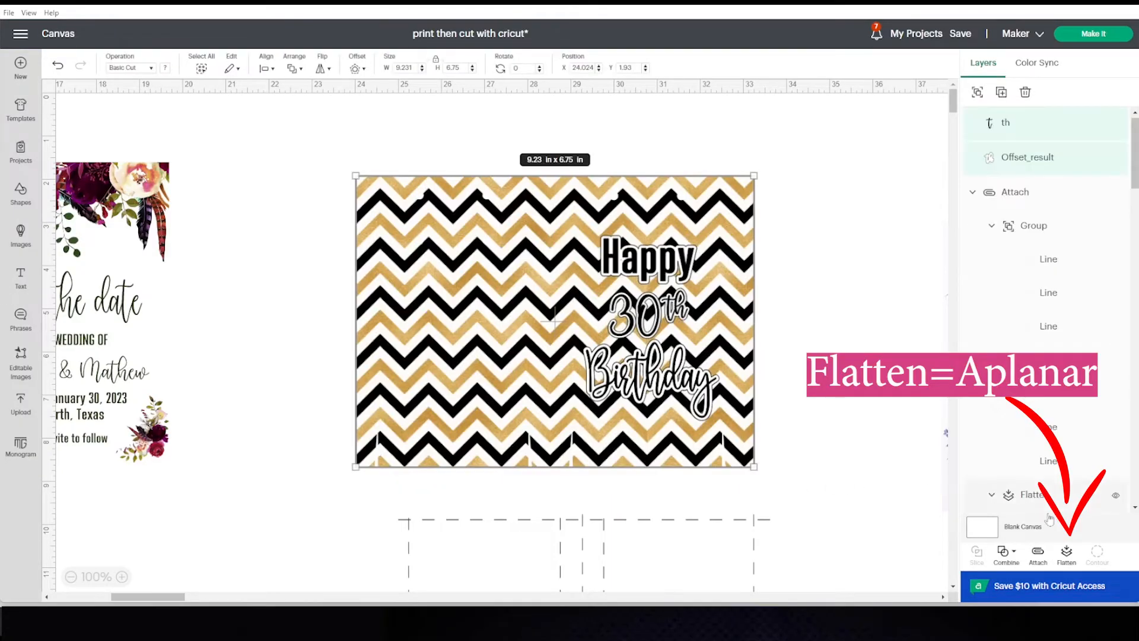
click(1066, 563)
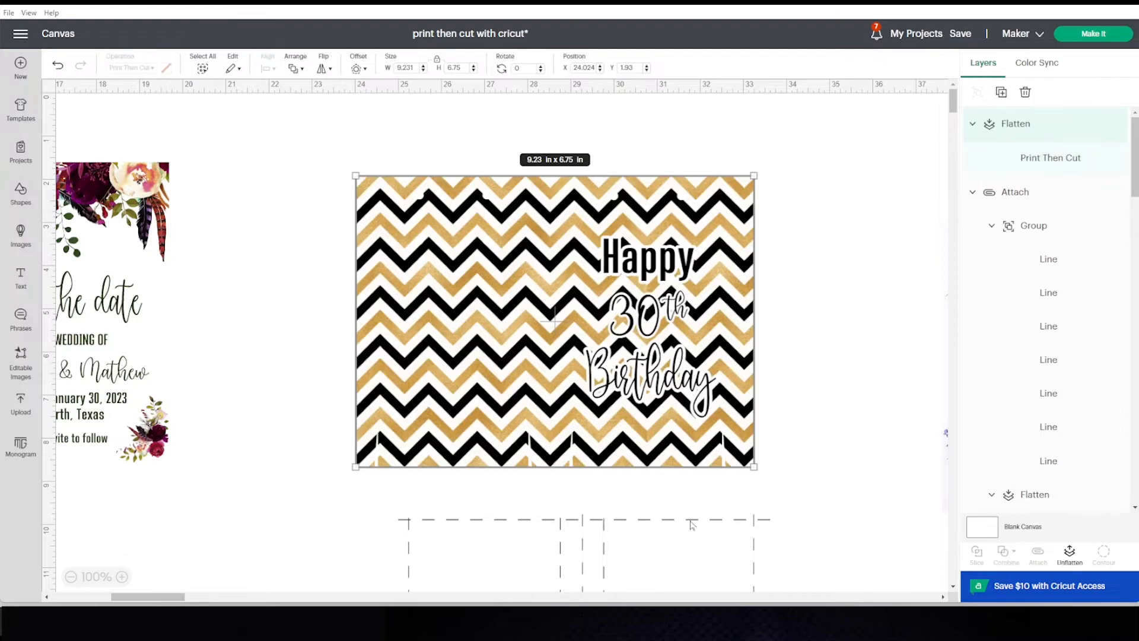
- Move the score line group back over the flattened bag at about X 24.18 in, Y 2.98 in, and bring it to the front
drag(693, 524, 659, 229)
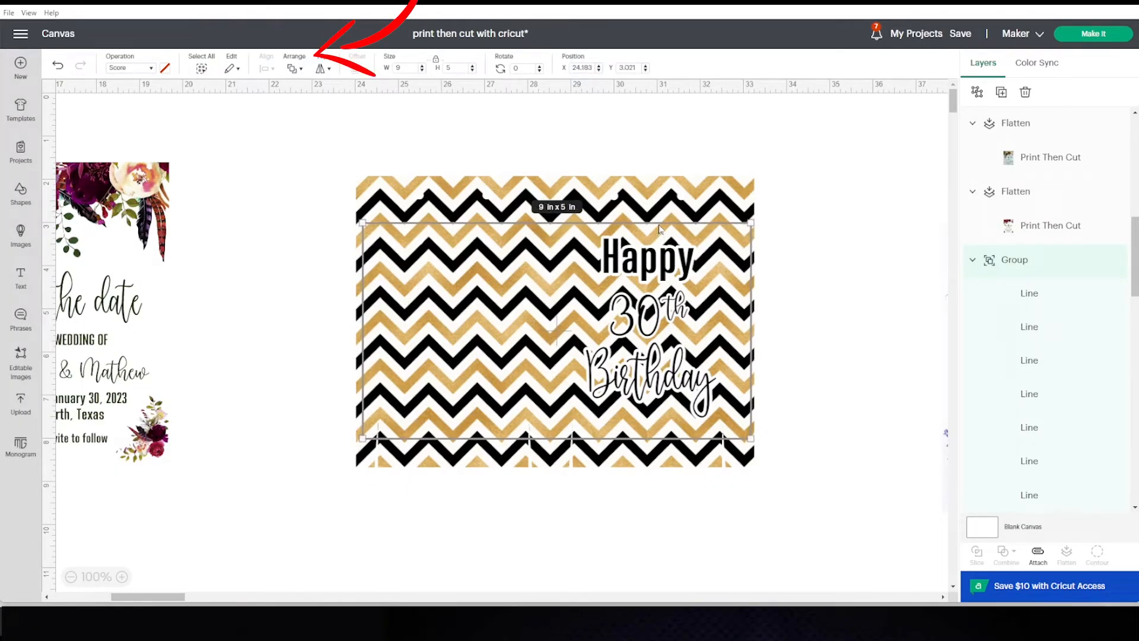
click(301, 70)
click(337, 84)
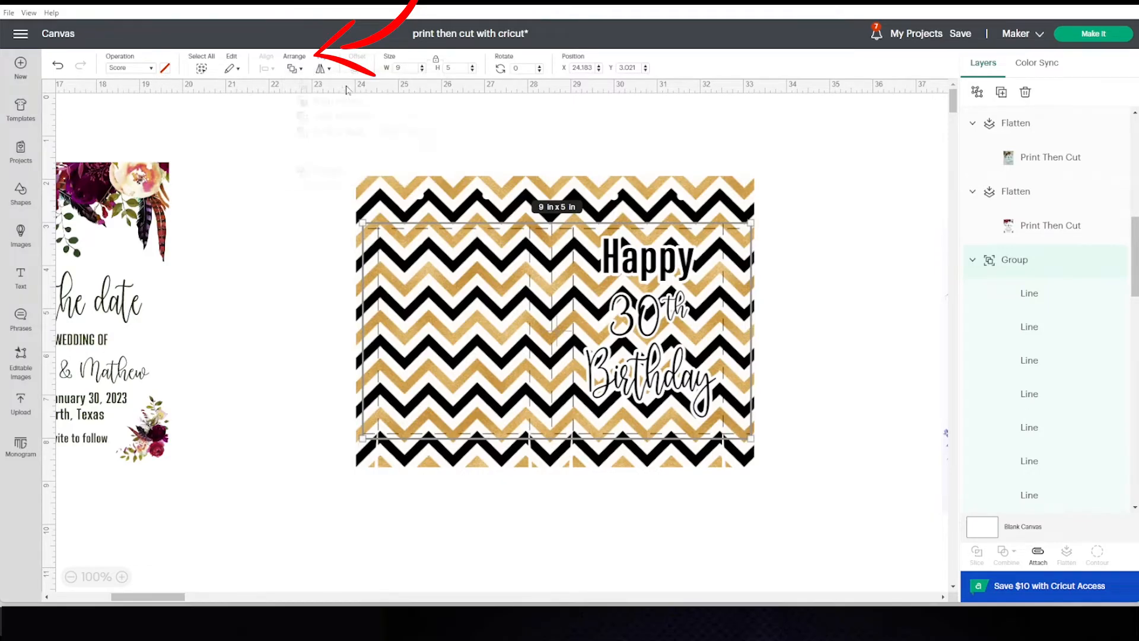
drag(728, 232, 731, 230)
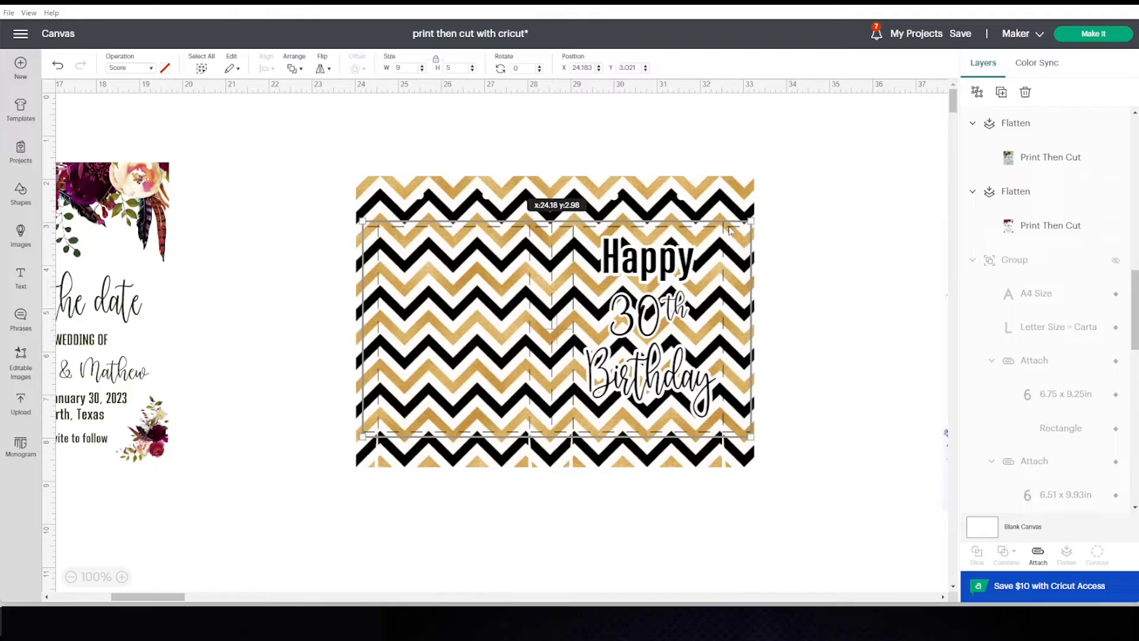
click(855, 282)
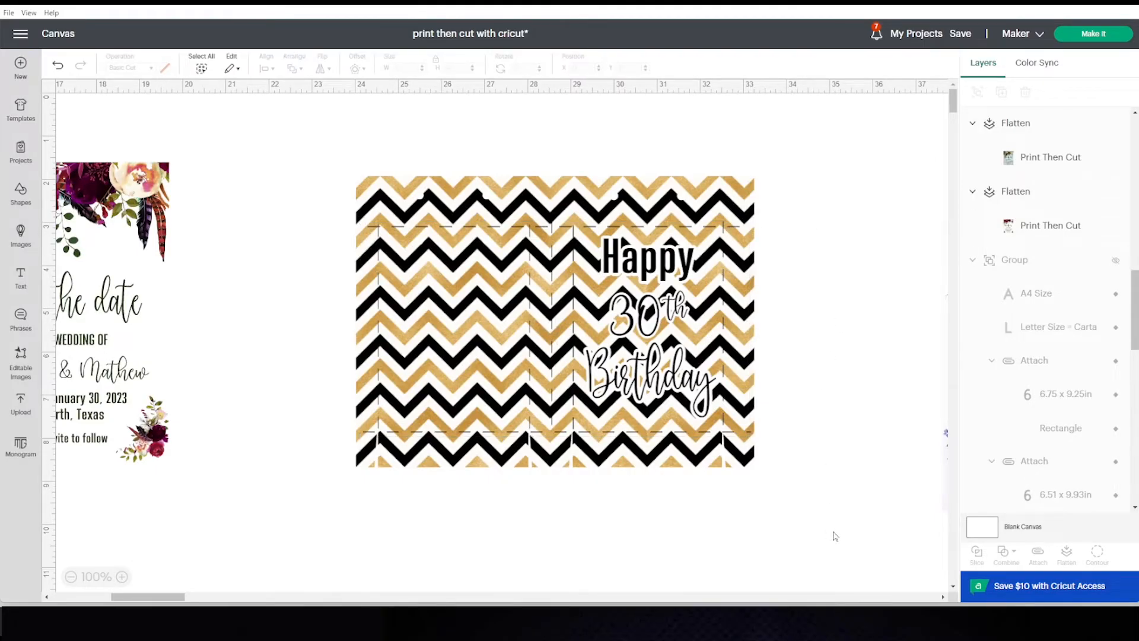
- Attach the score line group to the flattened birthday candy bag
mouse_move(833, 530)
mouse_down()
mouse_move(537, 504)
mouse_move(331, 270)
mouse_move(324, 159)
mouse_up()
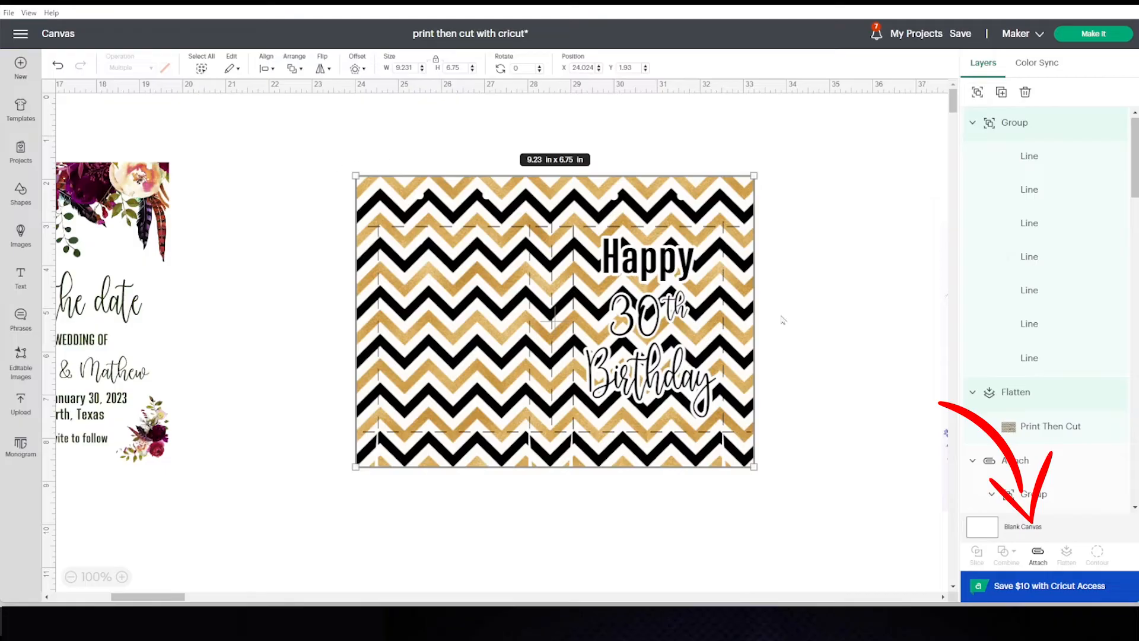
click(1035, 558)
click(805, 439)
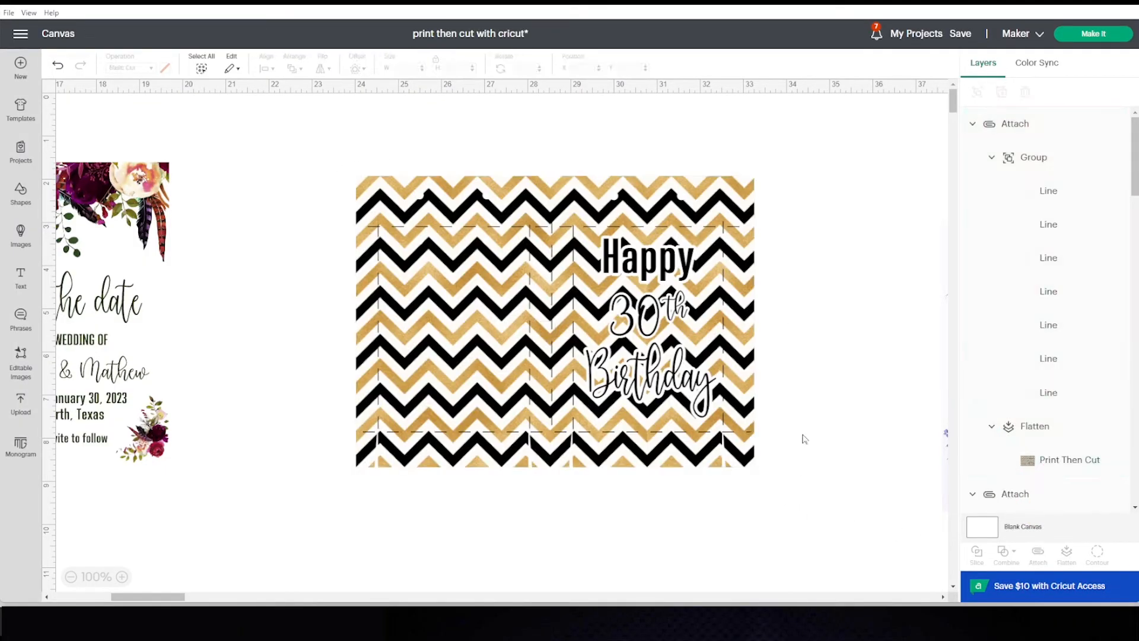
- Move the birthday candy bag closer to the save-the-date cards and bring the purple floral thank-you bag nearer to it
drag(668, 392, 578, 387)
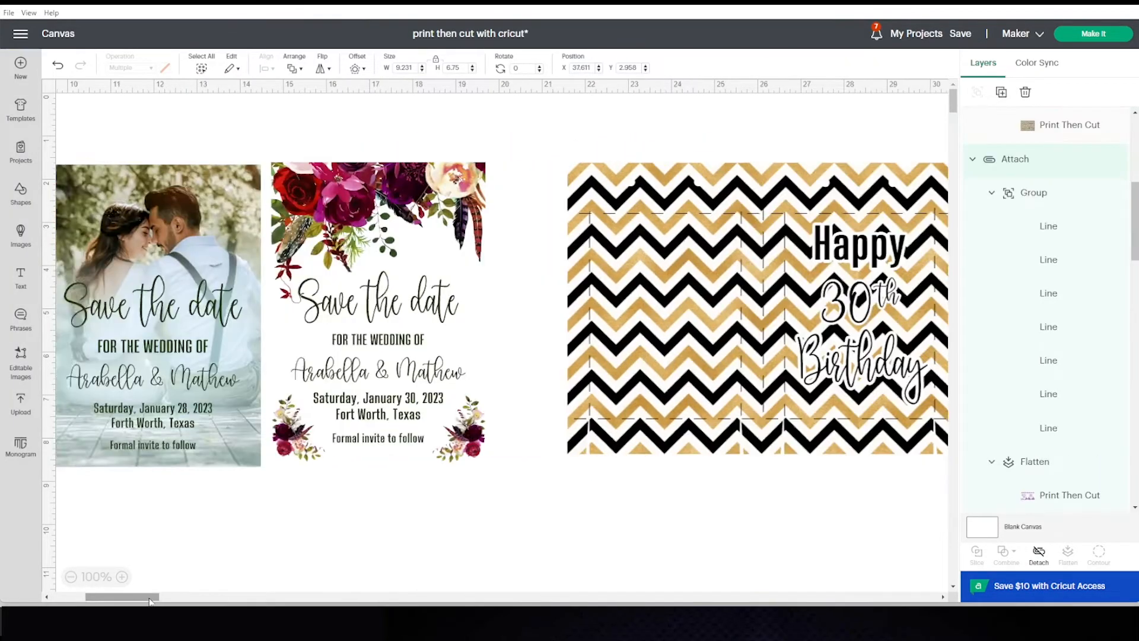
drag(153, 596, 191, 598)
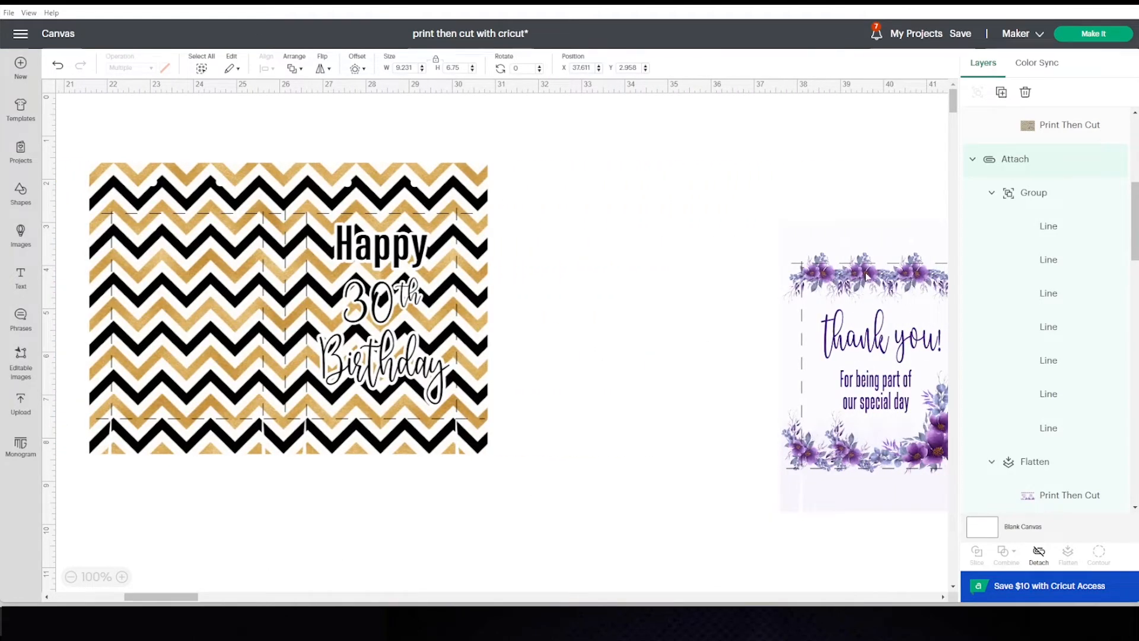
drag(761, 269, 593, 231)
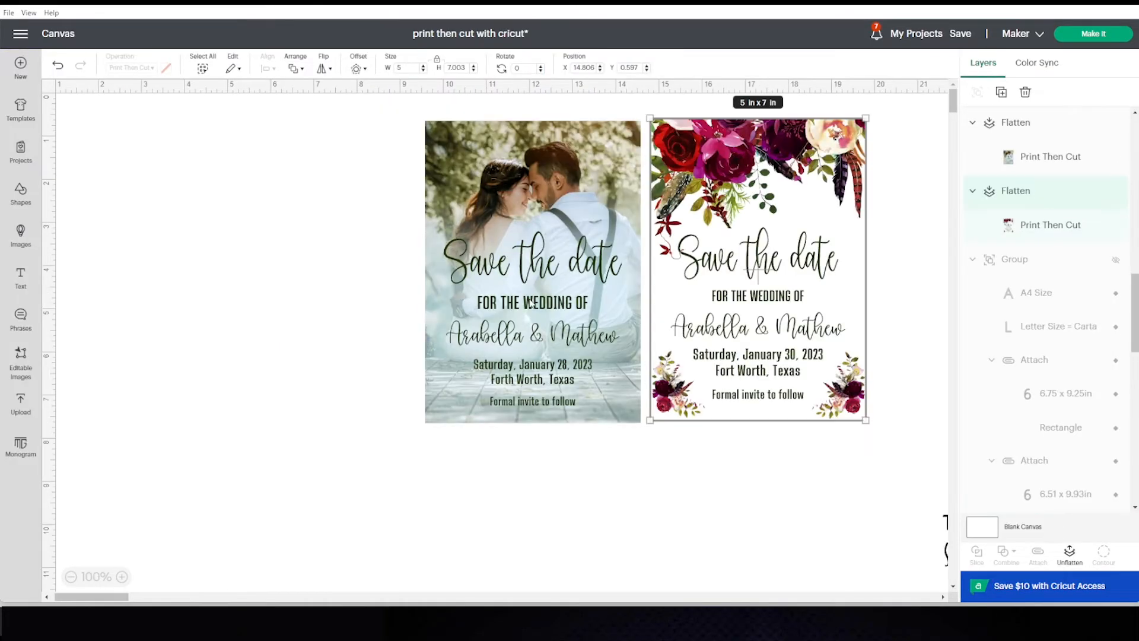
click(594, 410)
click(615, 440)
click(587, 375)
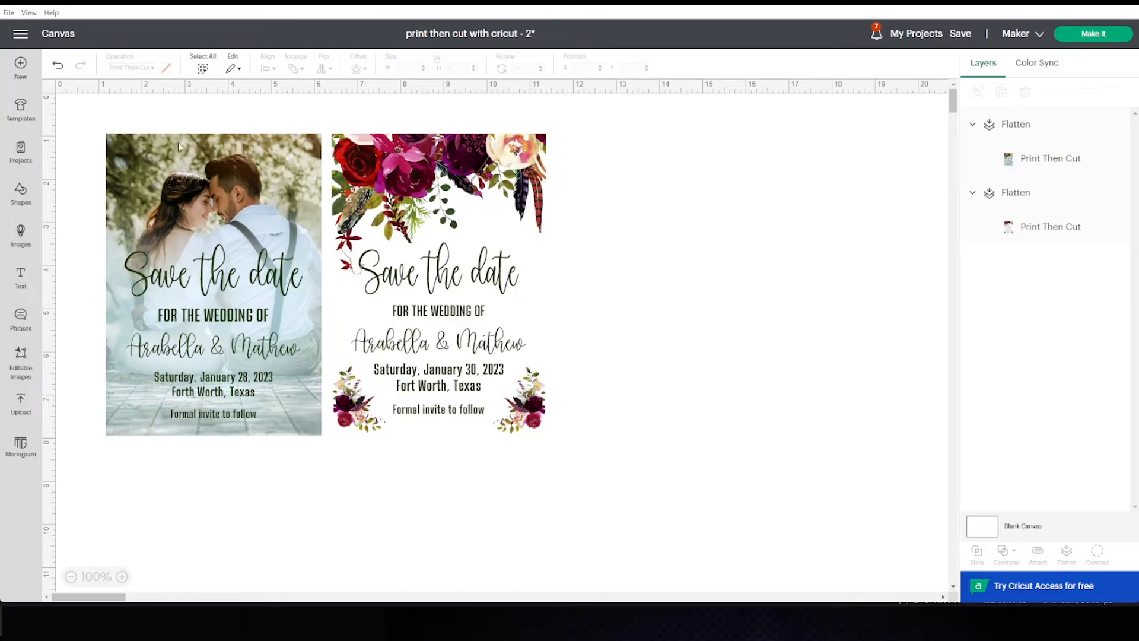
- Duplicate both save-the-date cards and place the copies beside the originals at about X 11.83 in, Y 0.93 in
drag(94, 124, 547, 437)
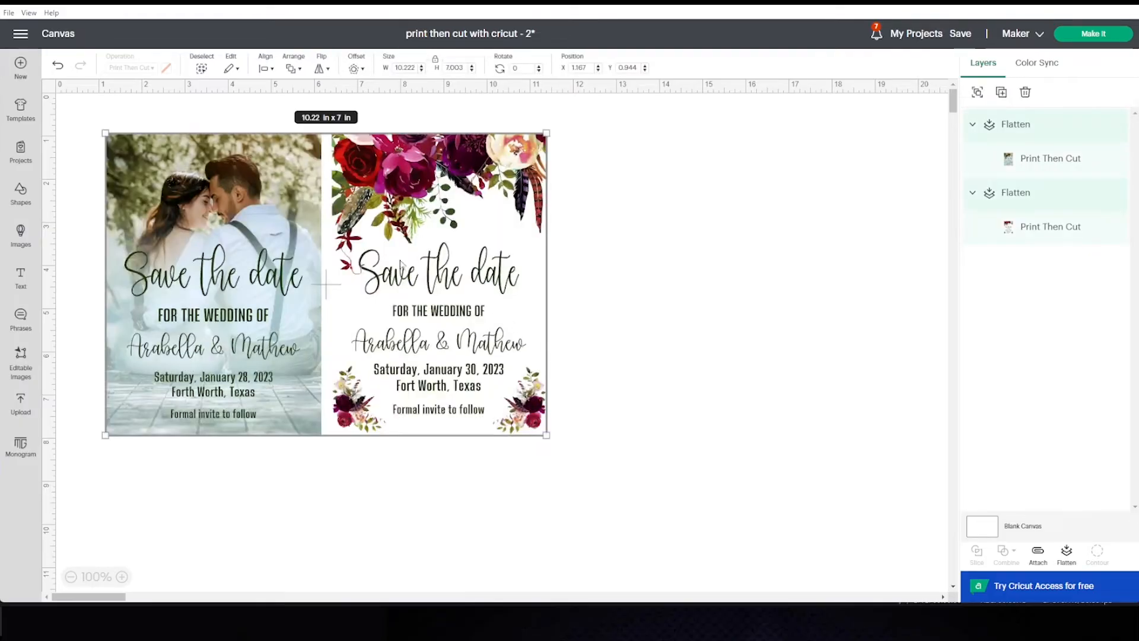
right_click(385, 247)
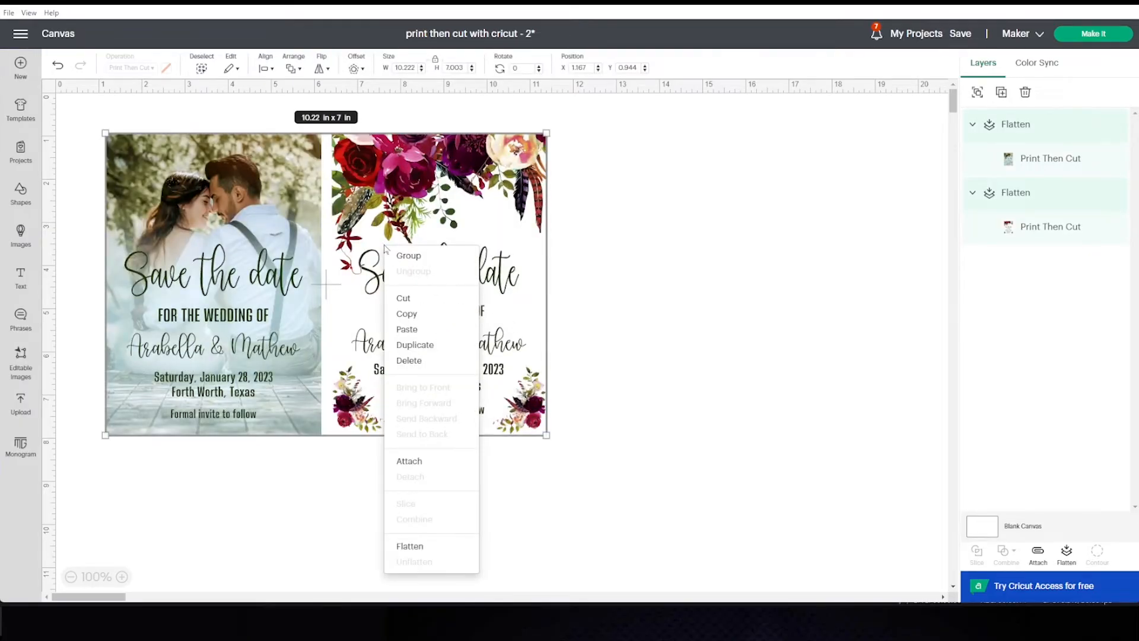
click(444, 346)
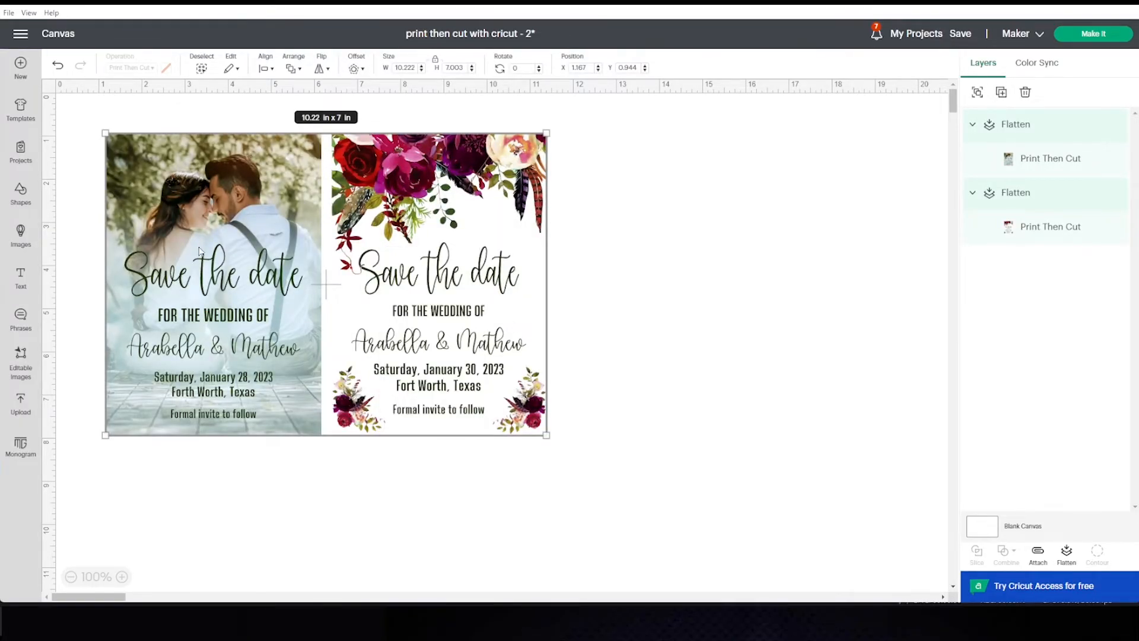
drag(205, 233, 669, 248)
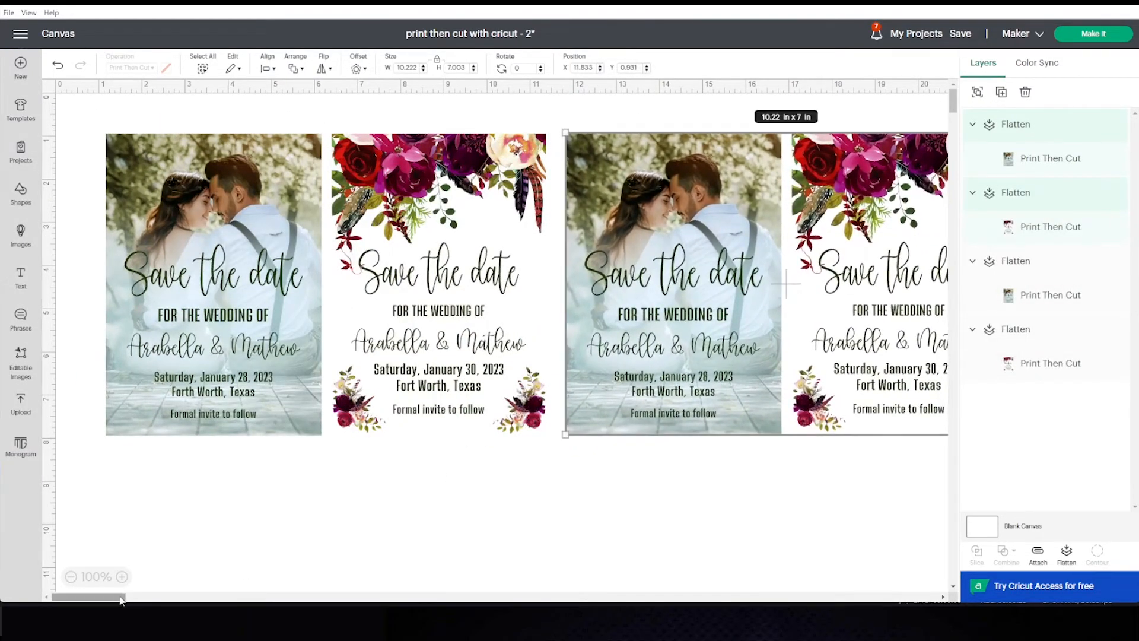
- Move the duplicated floral card closer to the duplicated photo card and align the two copies with Center Vertically
drag(122, 597, 150, 598)
drag(500, 335, 494, 337)
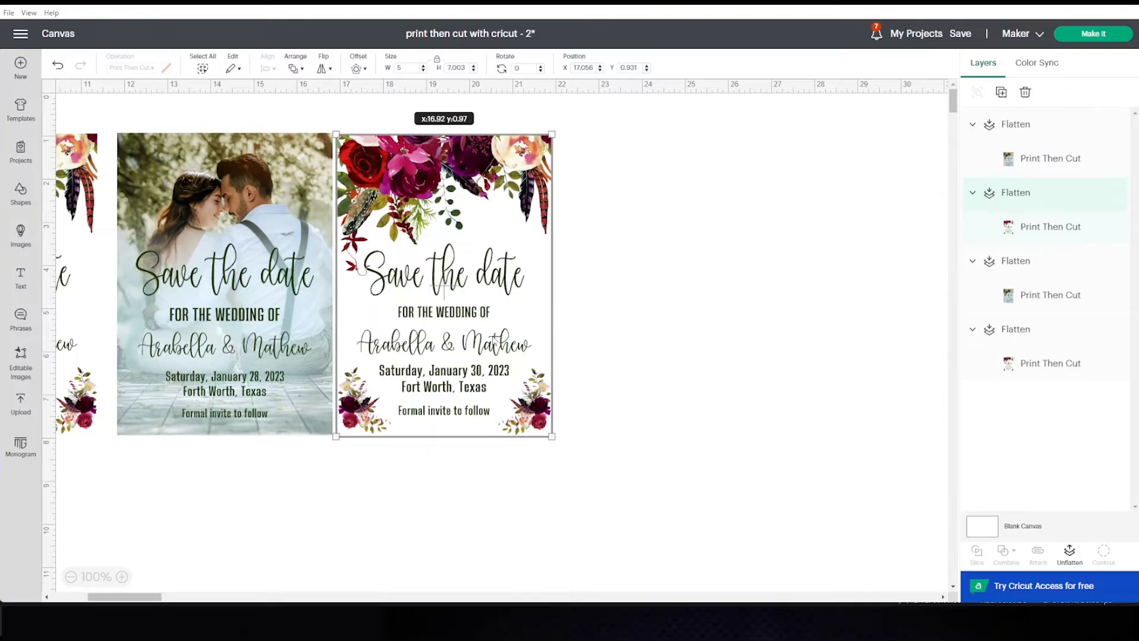
drag(442, 286, 442, 286)
drag(662, 477, 128, 127)
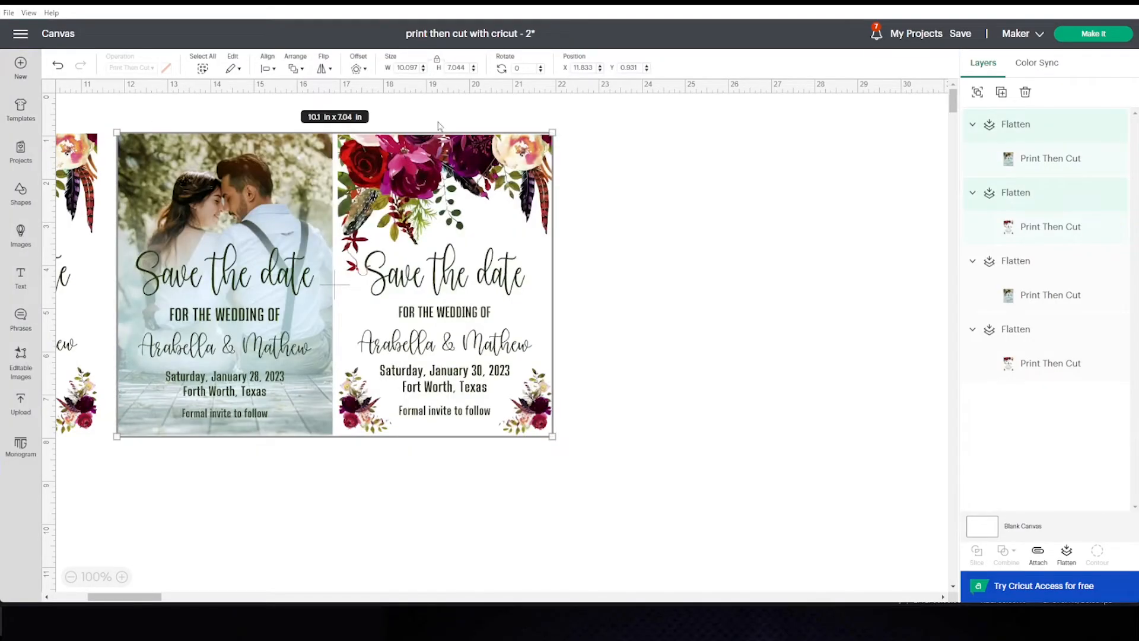
click(274, 72)
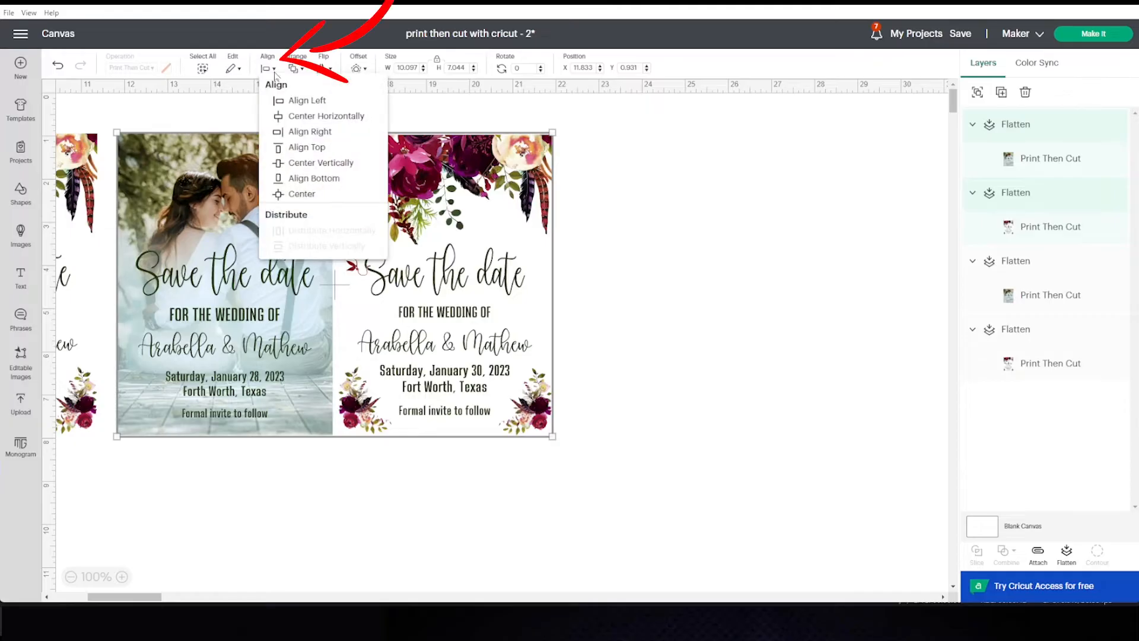
click(360, 169)
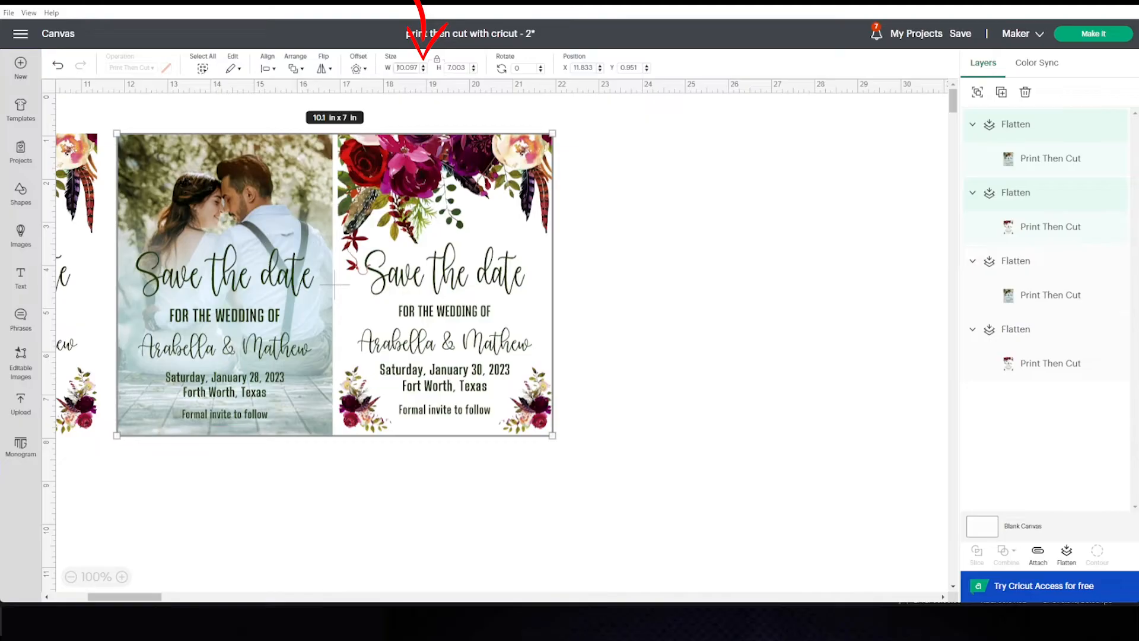
- Set the combined width of the two duplicated save-the-date cards to 9.25 in
drag(397, 68, 421, 70)
click(398, 68)
drag(397, 68, 423, 71)
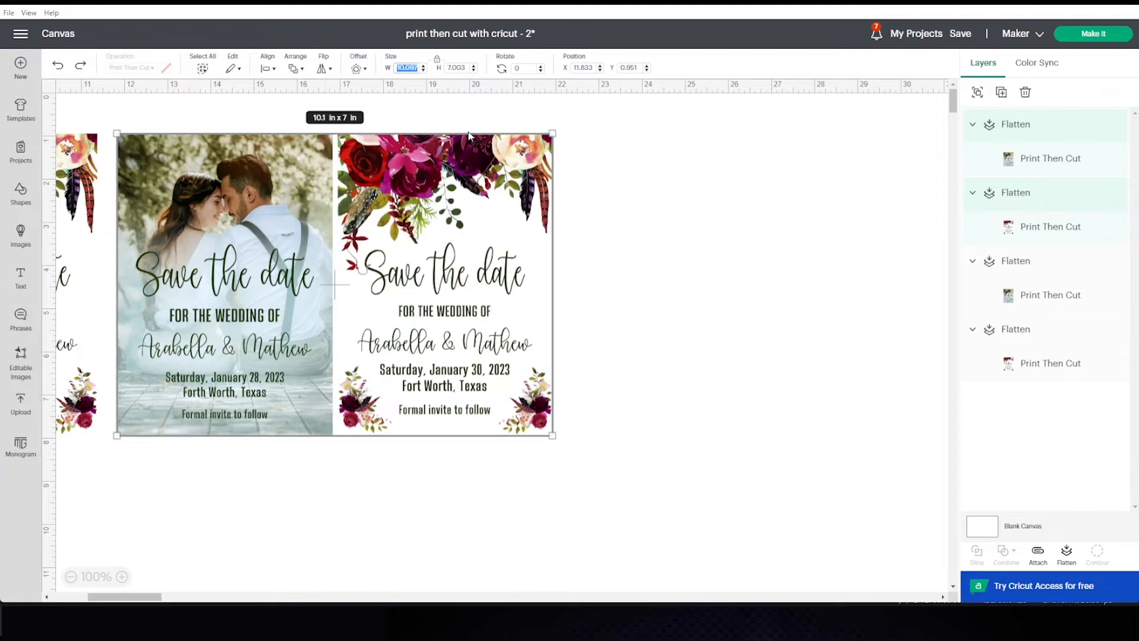
text(9.25)
key(Return)
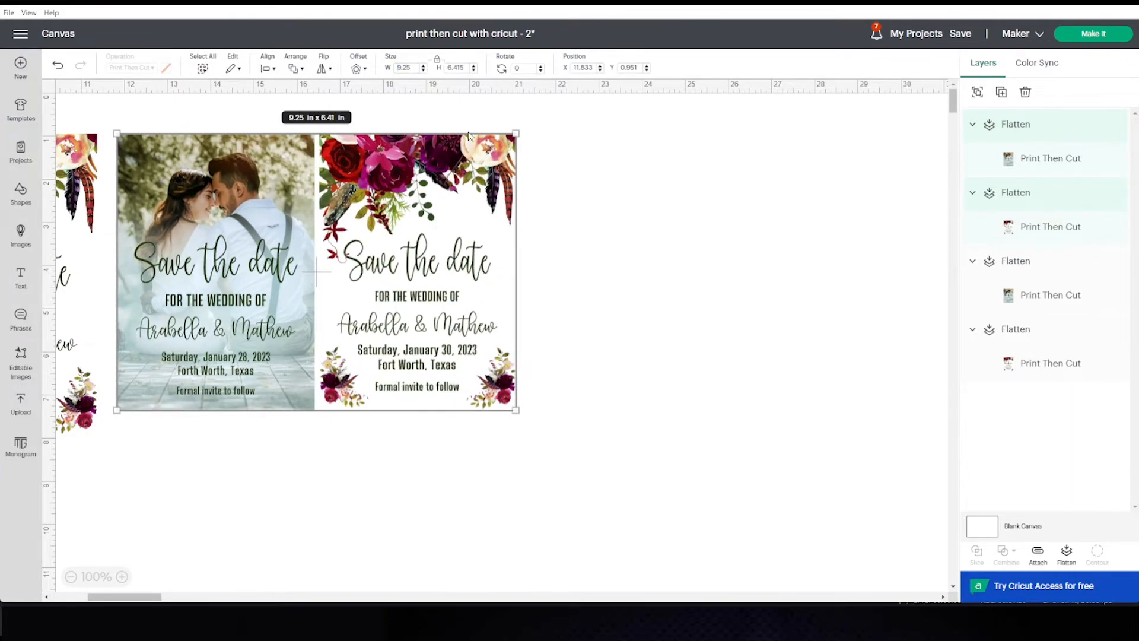
- Move the resized card pair away from the originals to about X 13.93 in, Y 1.30 in, and select its photo card
drag(272, 265, 286, 265)
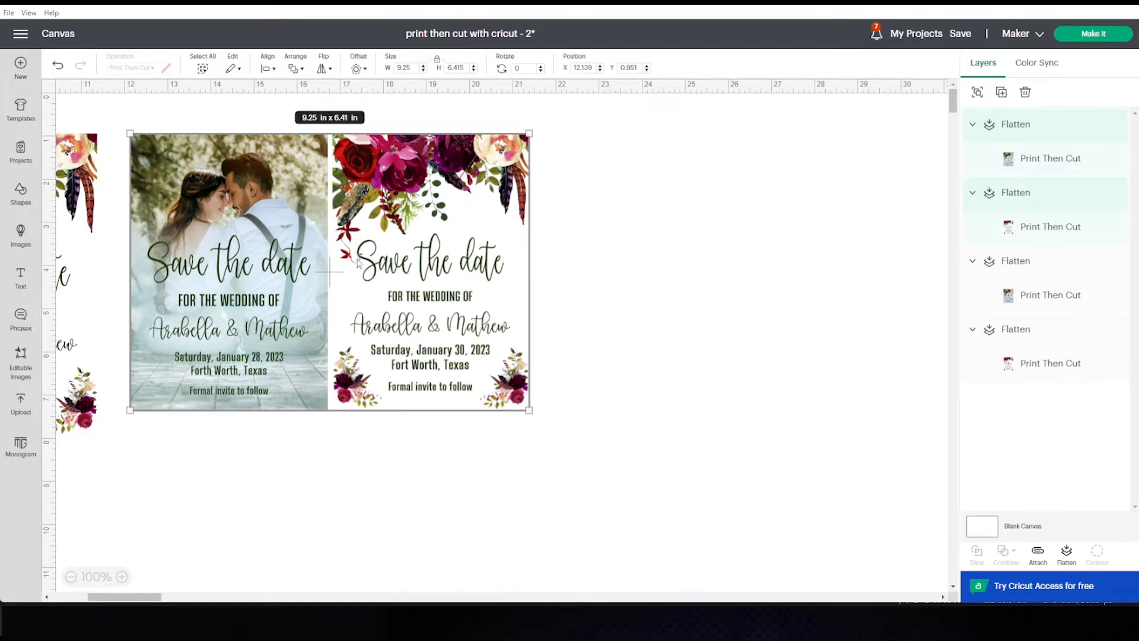
drag(277, 255, 355, 270)
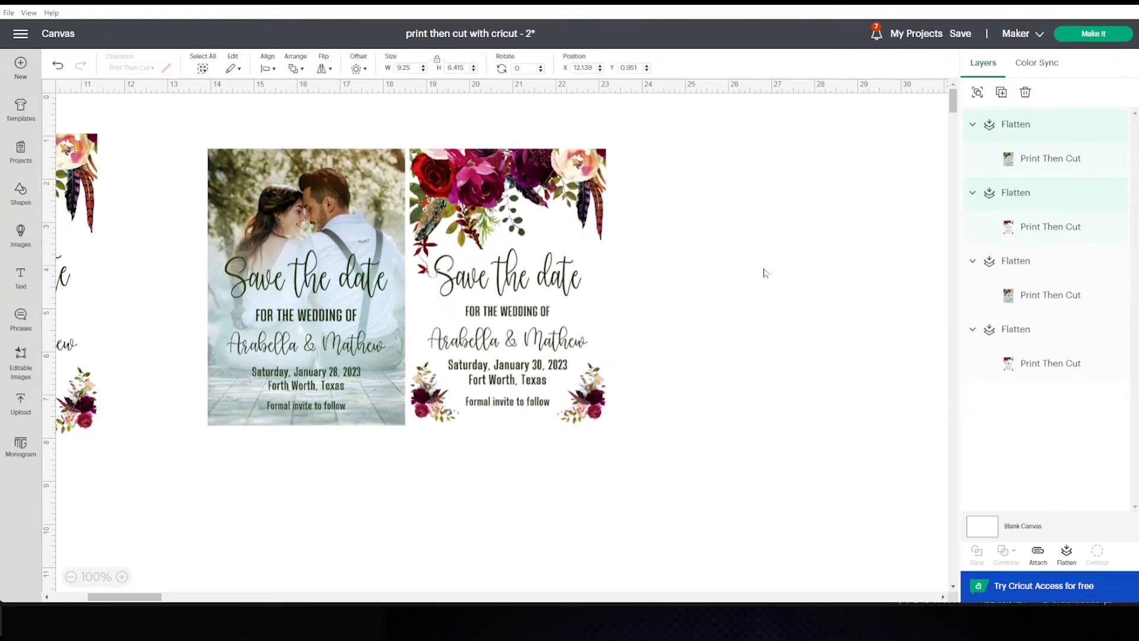
click(764, 273)
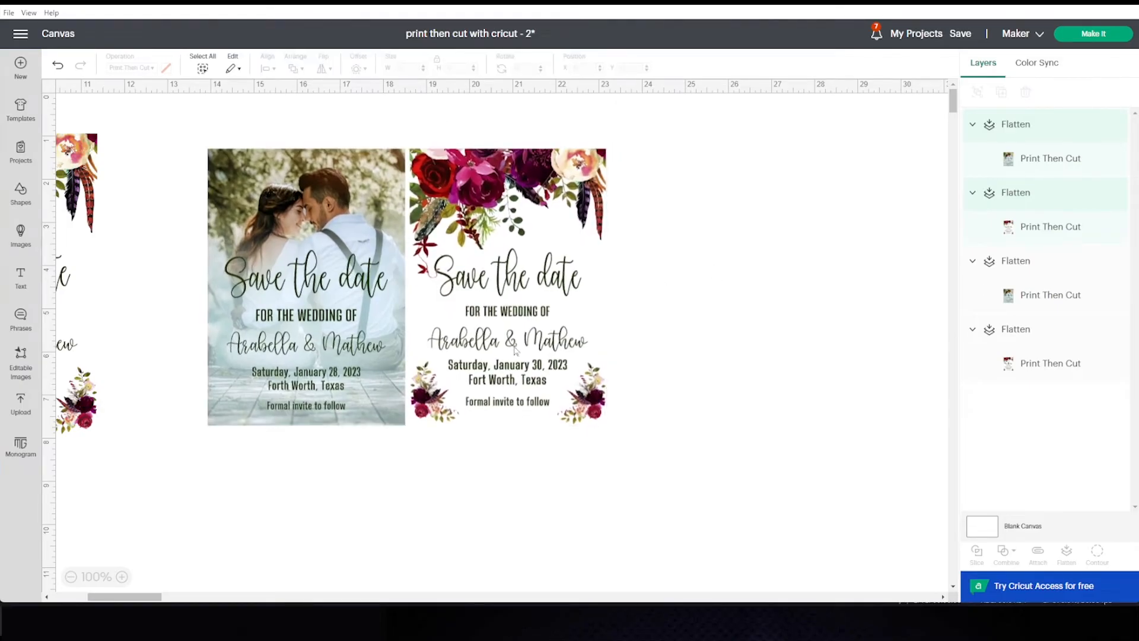
click(347, 306)
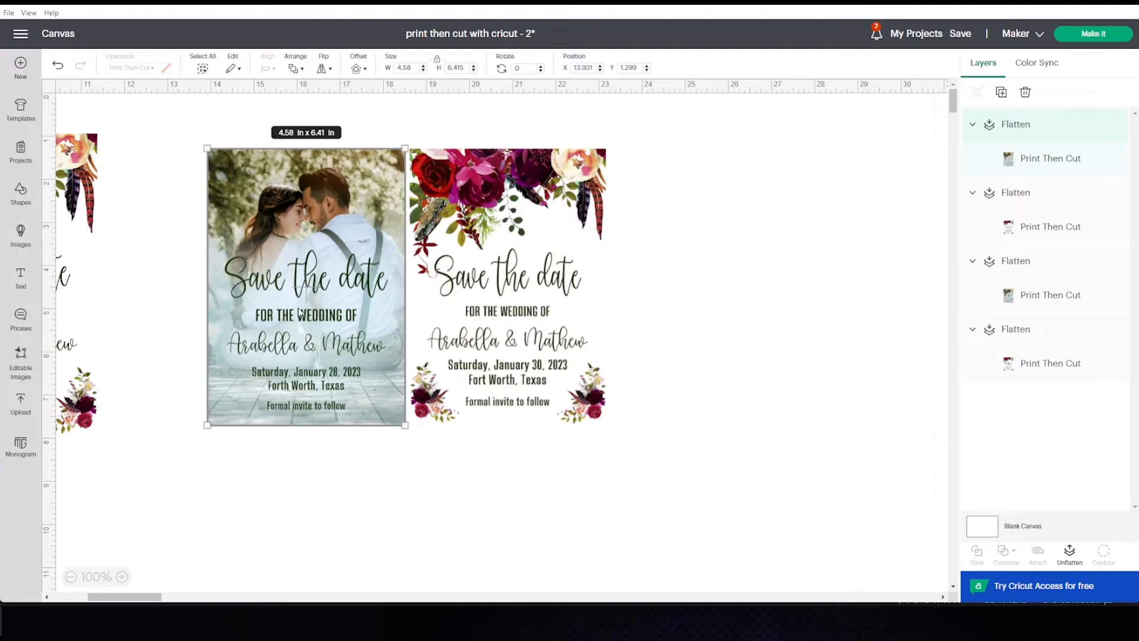
- Preview the project's mats, examine how the resized floral and photo cards are laid out, and return to the canvas
click(1092, 36)
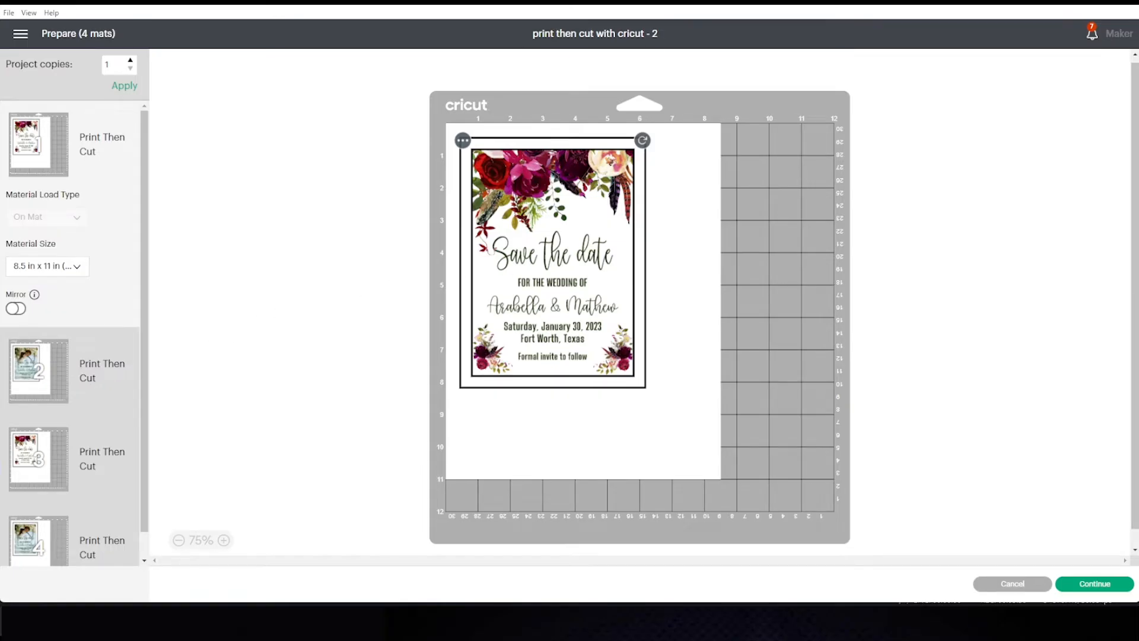
scroll(70, 332, down, 1)
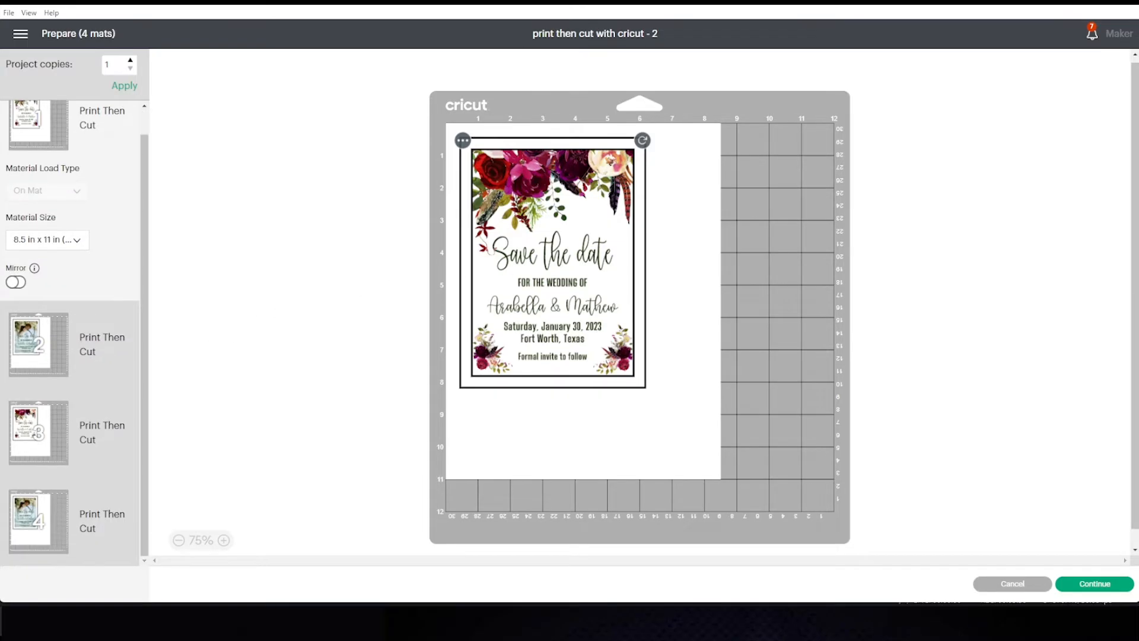
click(42, 439)
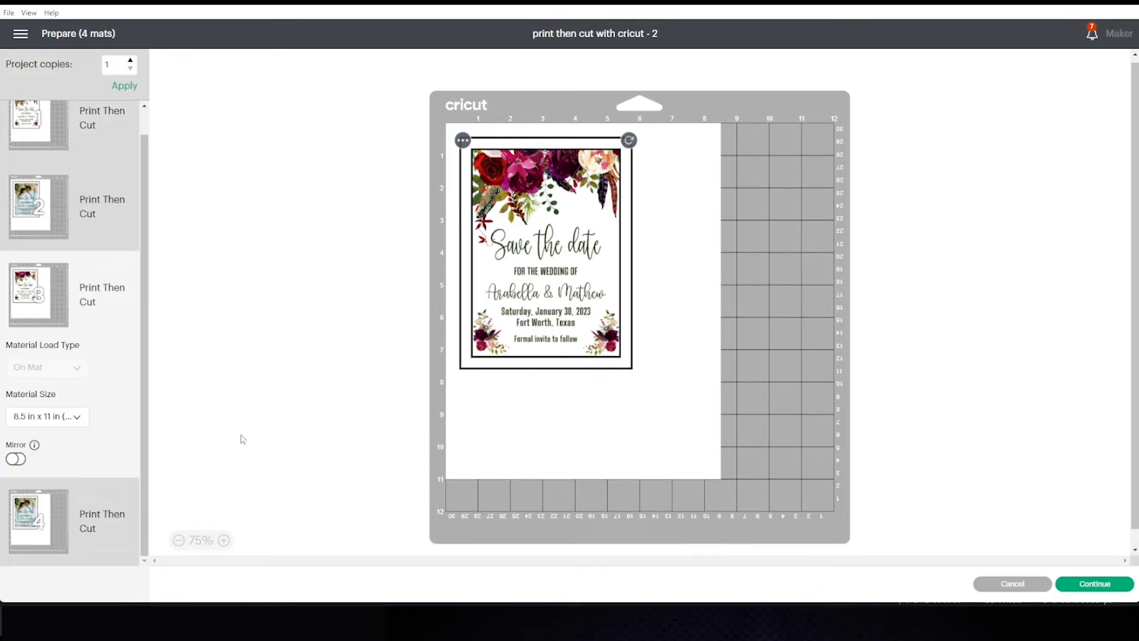
click(34, 532)
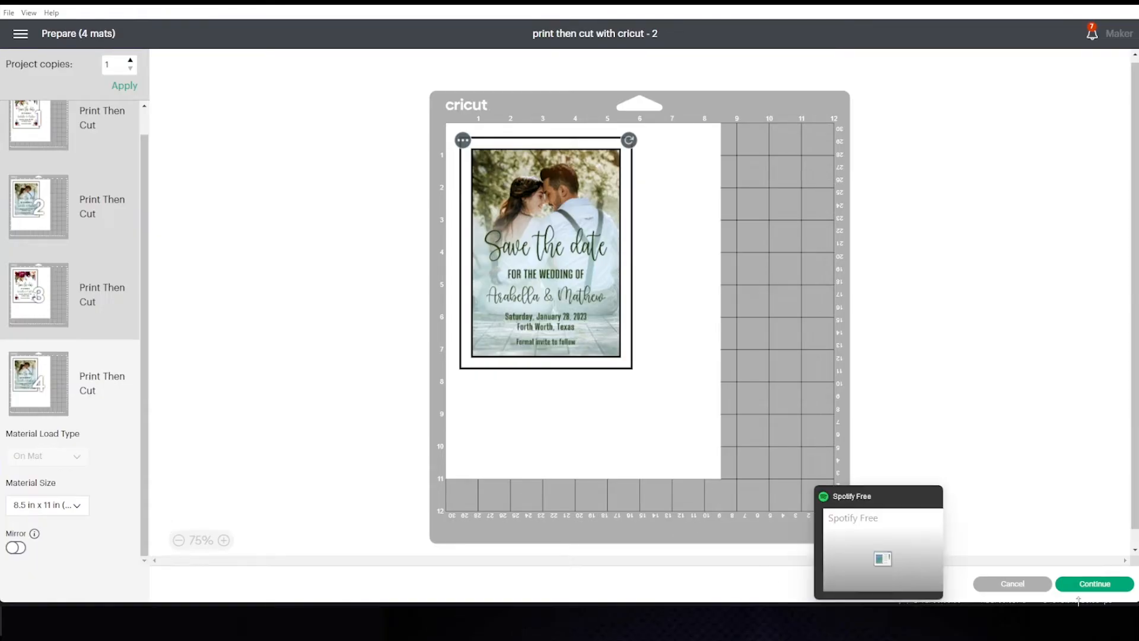
click(1042, 589)
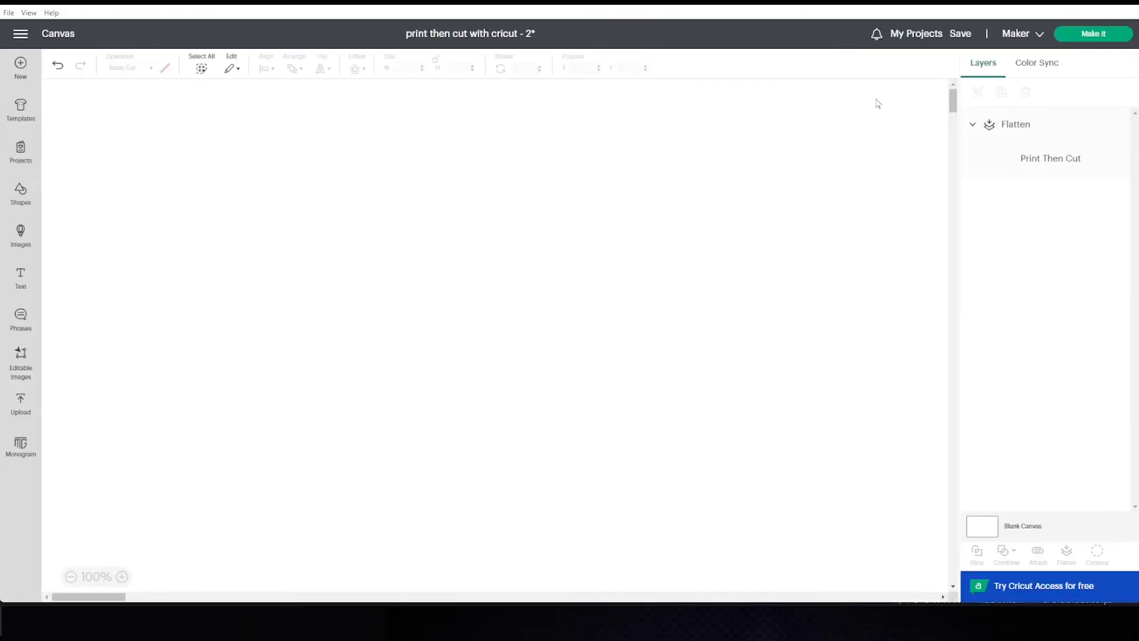
- Attach the two resized save-the-date cards and check their shared layout in the mat preview
drag(719, 529, 172, 135)
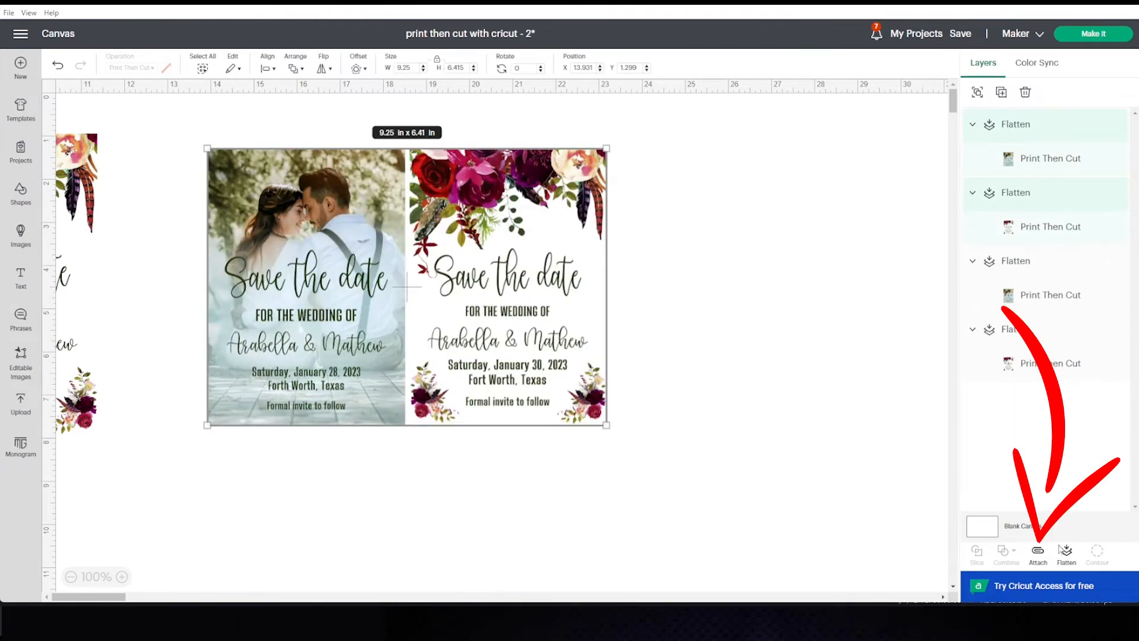
click(1038, 552)
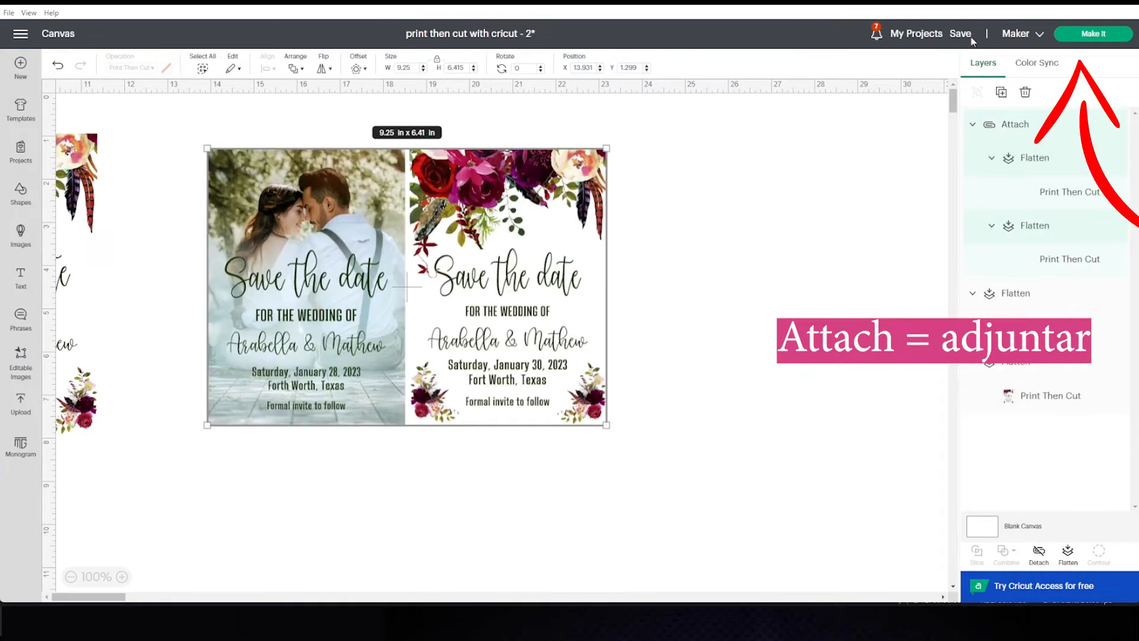
click(1086, 42)
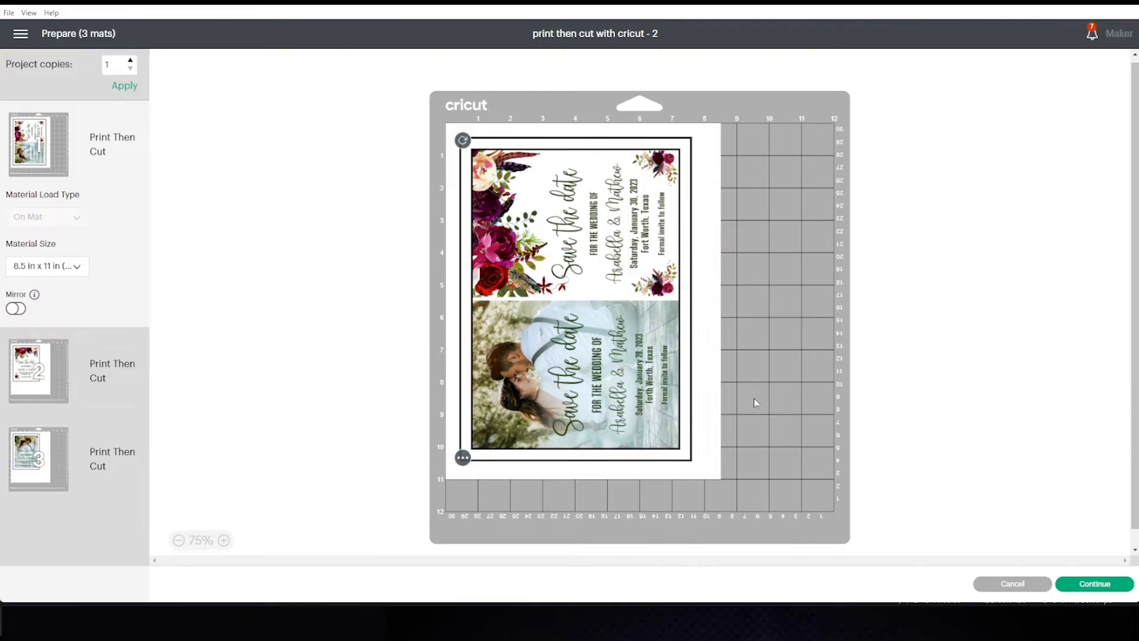
click(1013, 583)
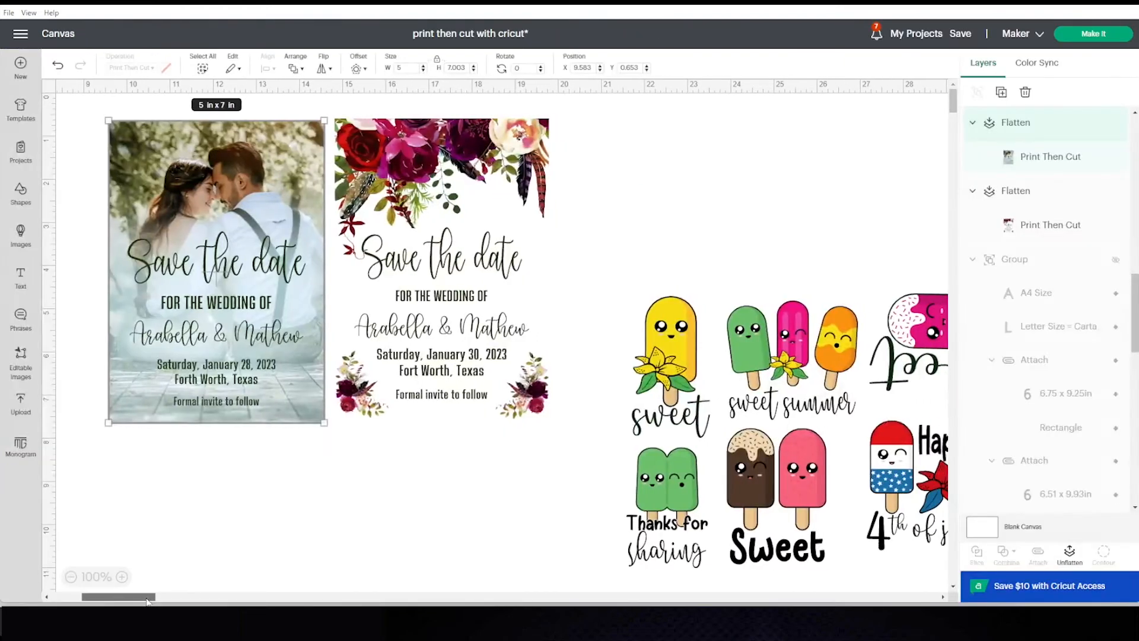
- Detach the attached set of six popsicle stickers into separate flattened stickers
drag(147, 601, 173, 601)
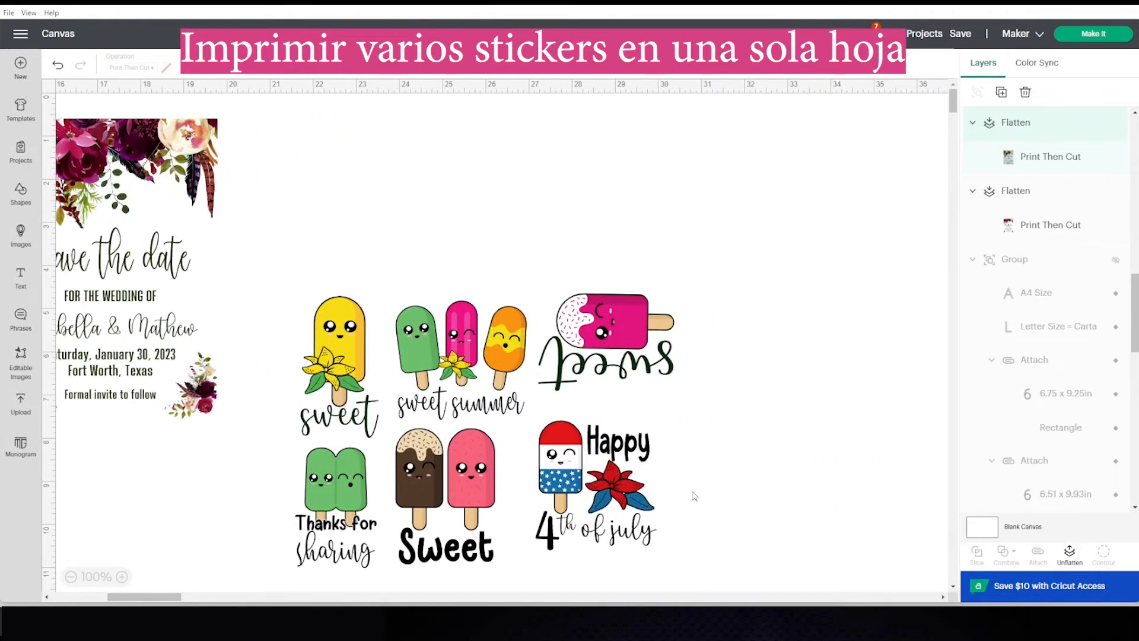
scroll(749, 466, down, 2)
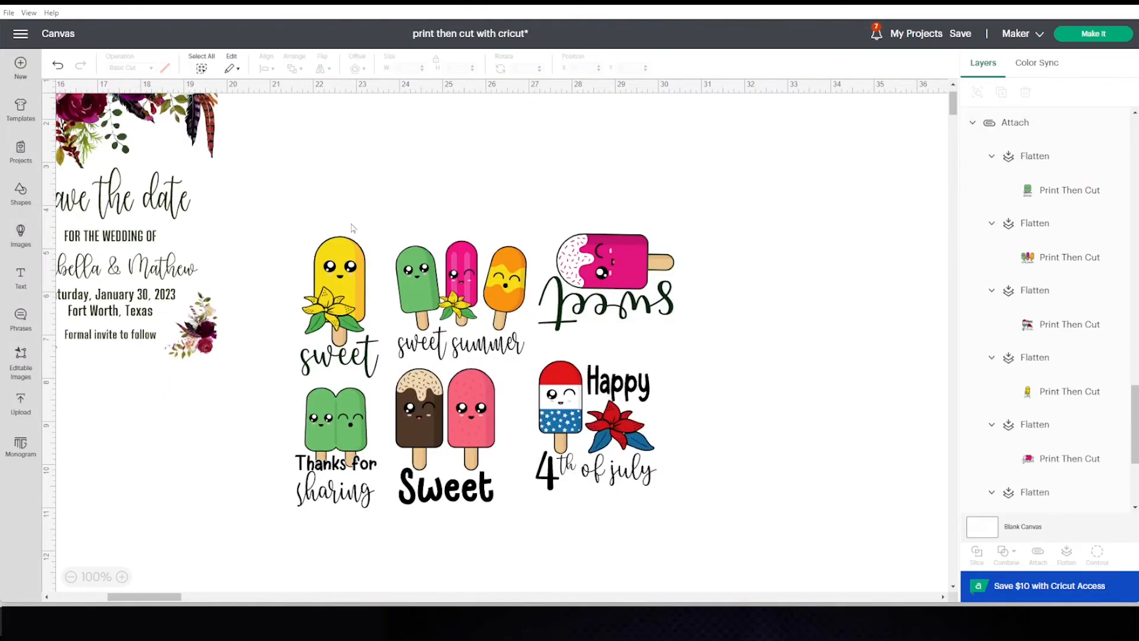
drag(287, 197, 677, 521)
click(778, 505)
click(463, 449)
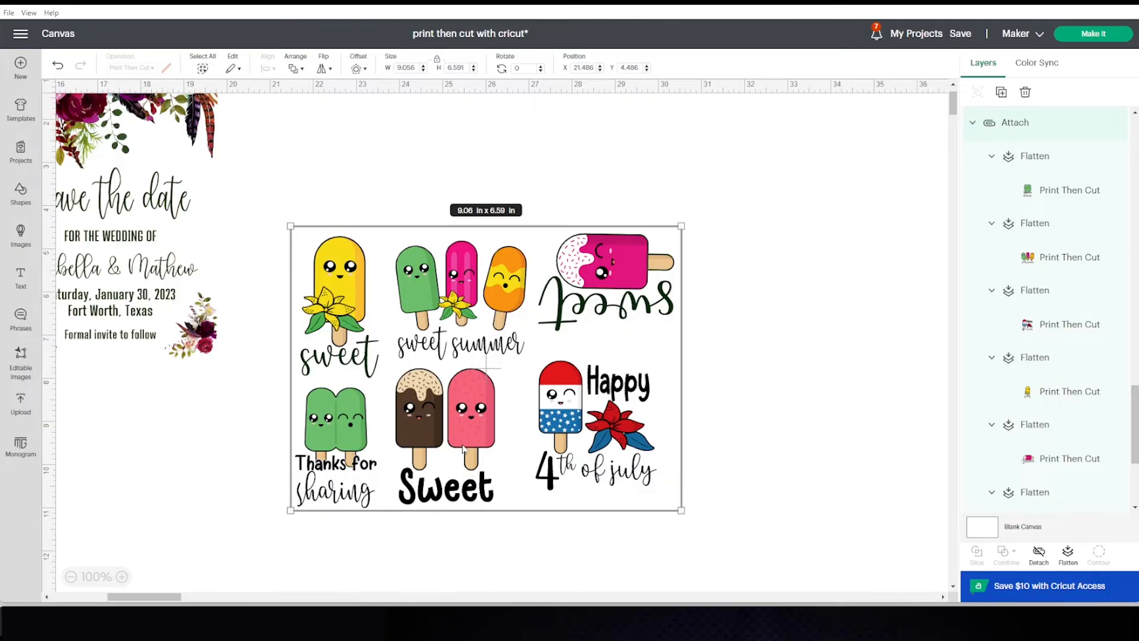
click(735, 375)
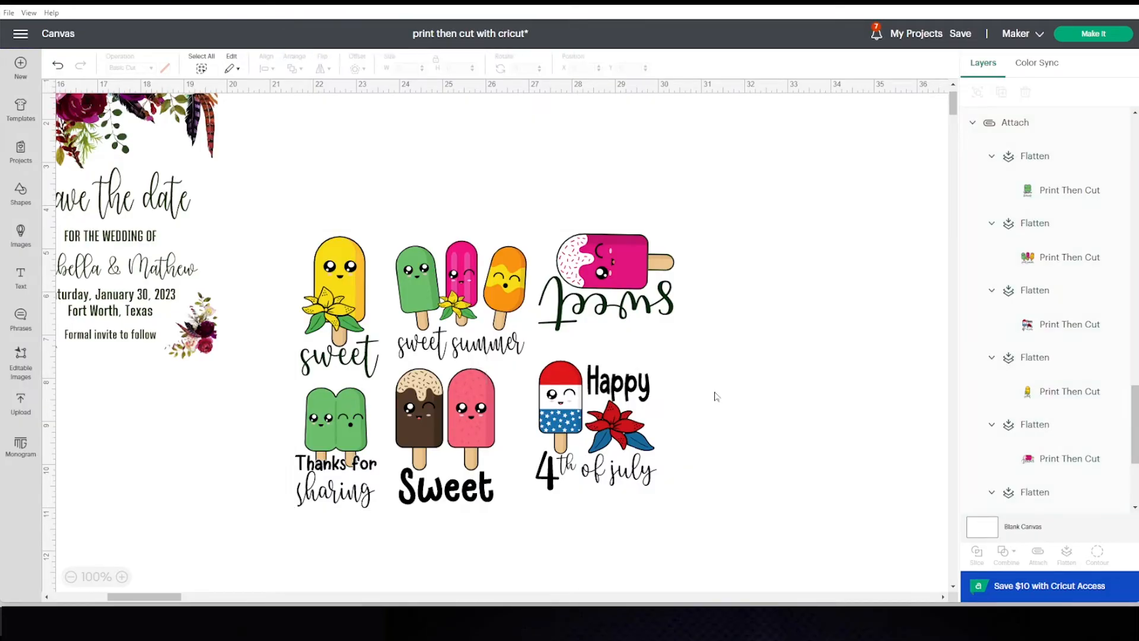
click(610, 453)
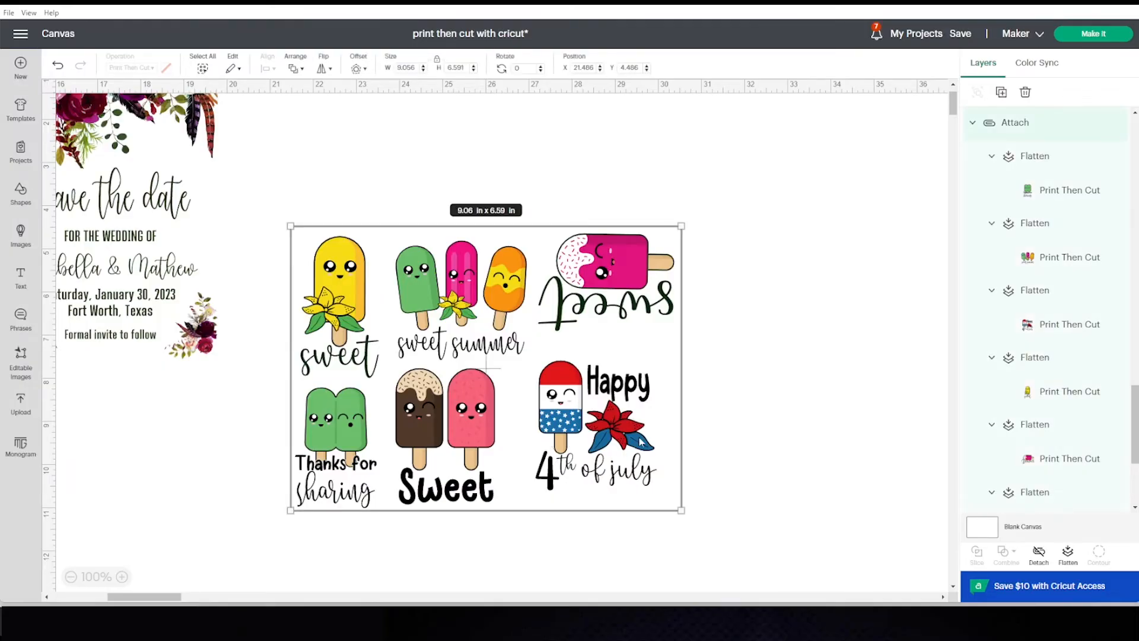
click(736, 353)
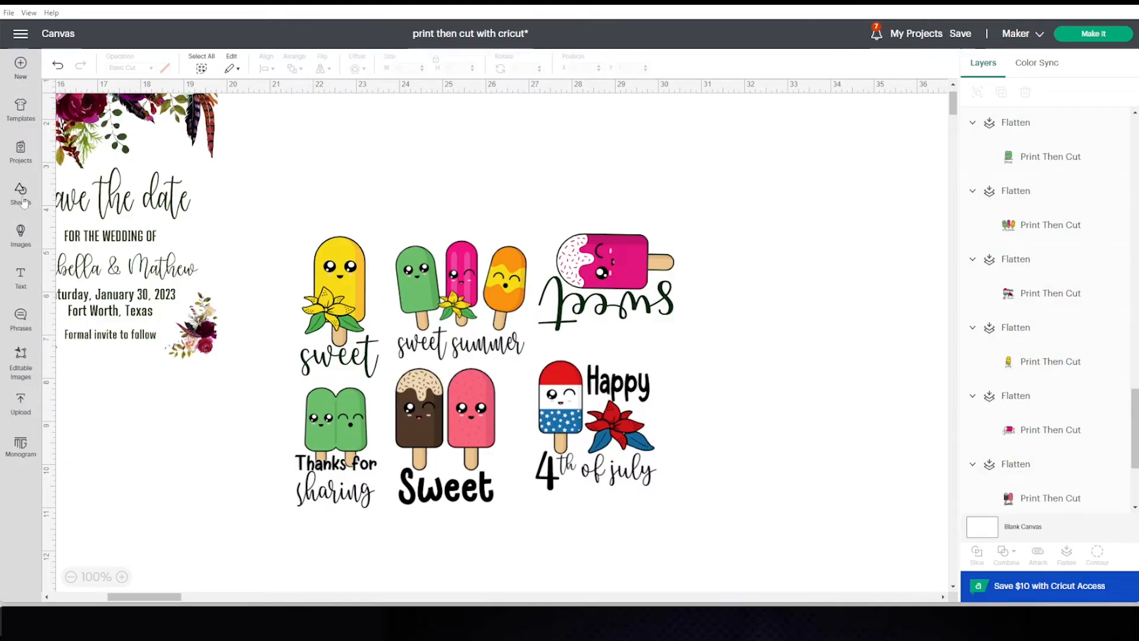
- Insert a square near the popsicle stickers and resize it to a 9.25 × 6.75 in rectangle
click(22, 202)
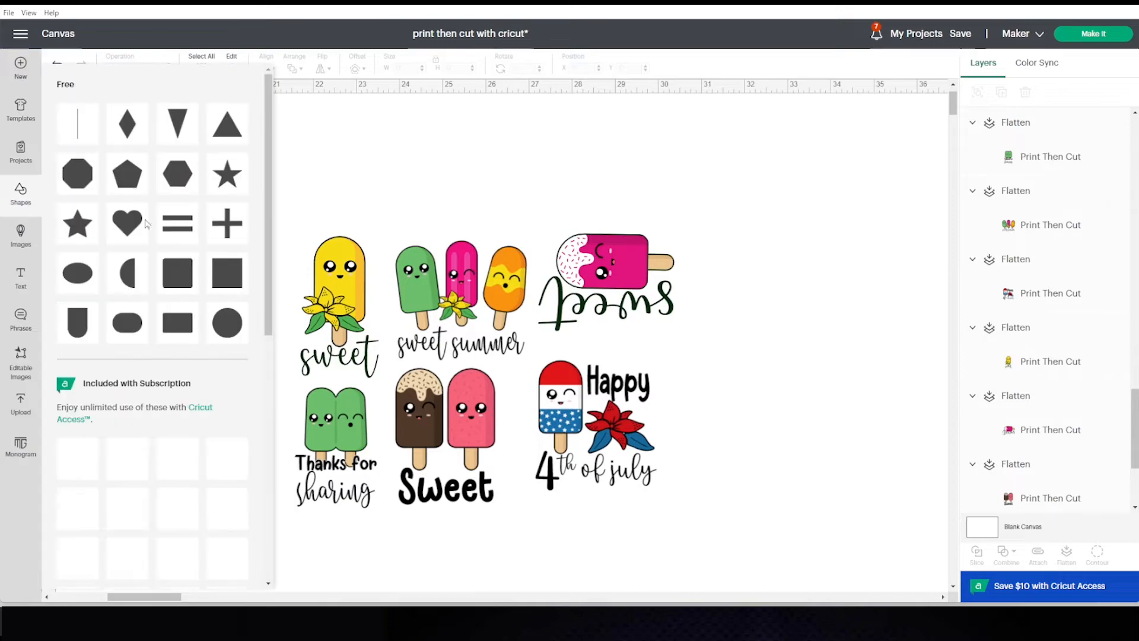
click(225, 285)
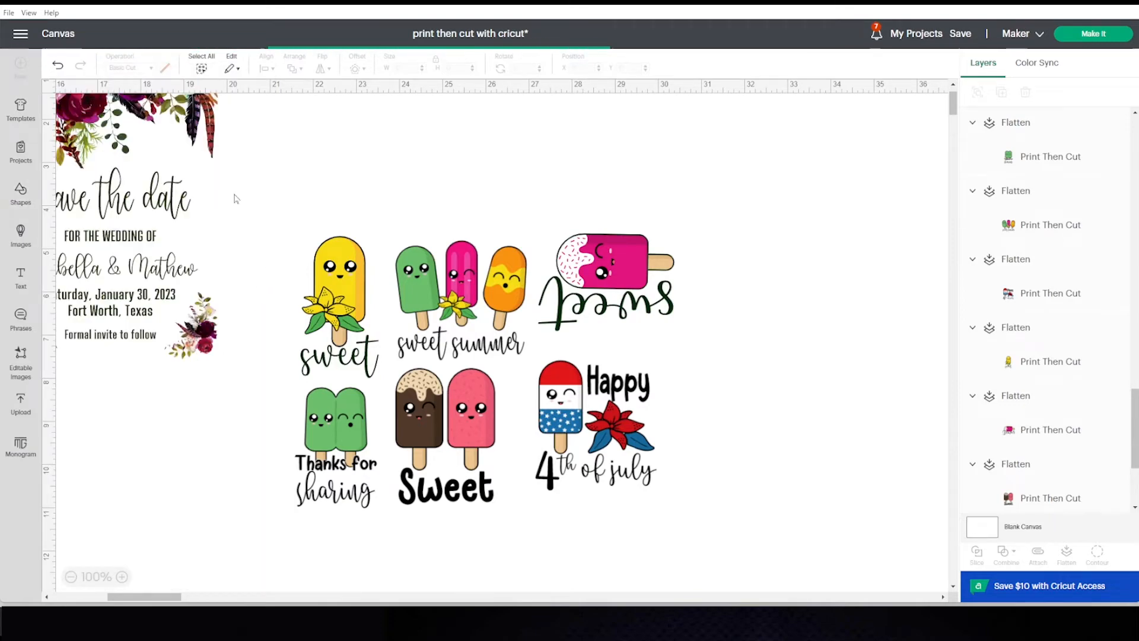
drag(142, 178, 364, 228)
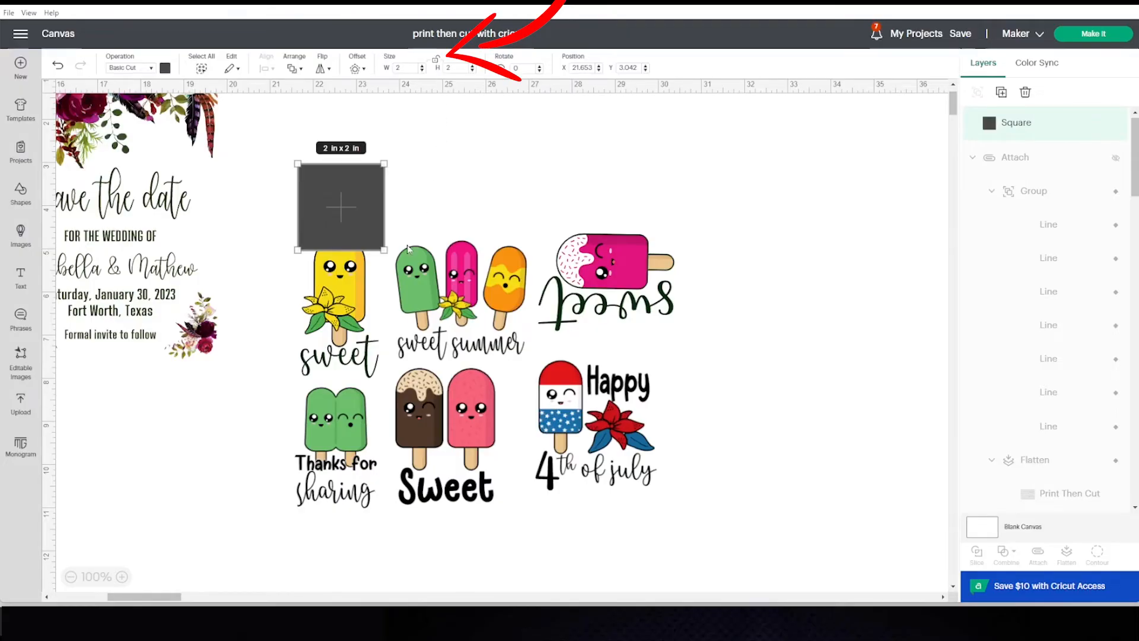
double_click(397, 68)
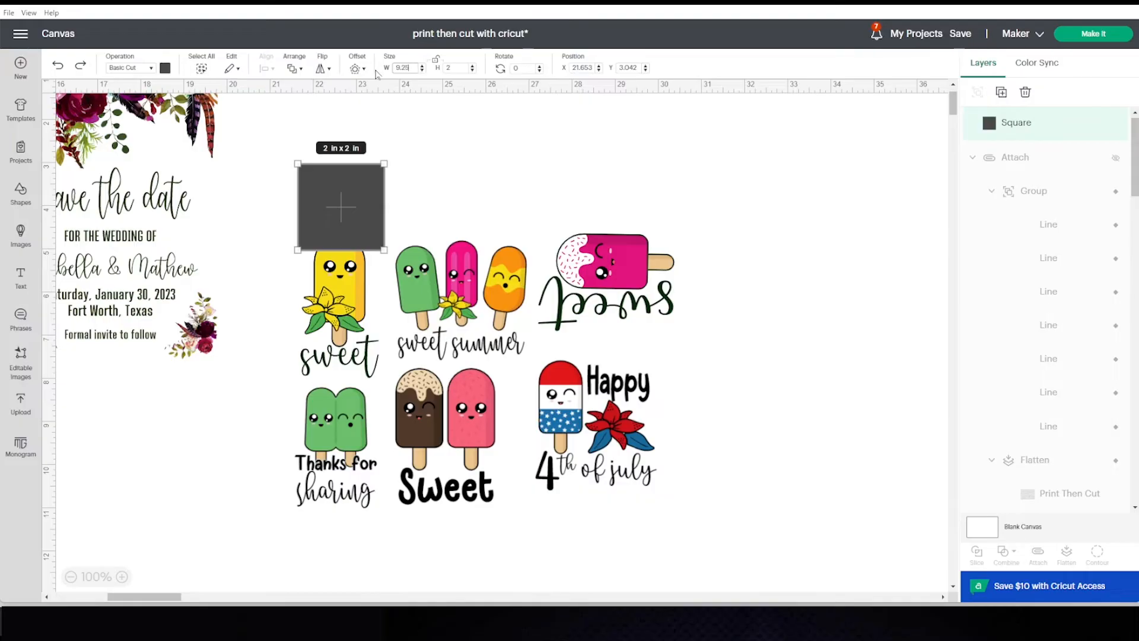
key(Tab)
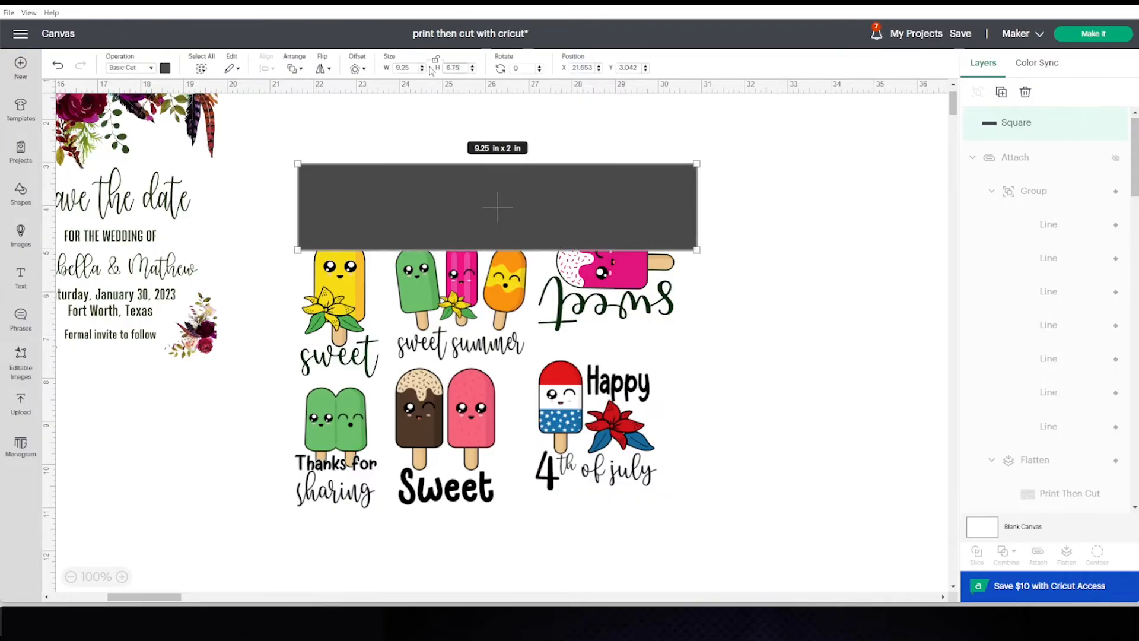
key(Return)
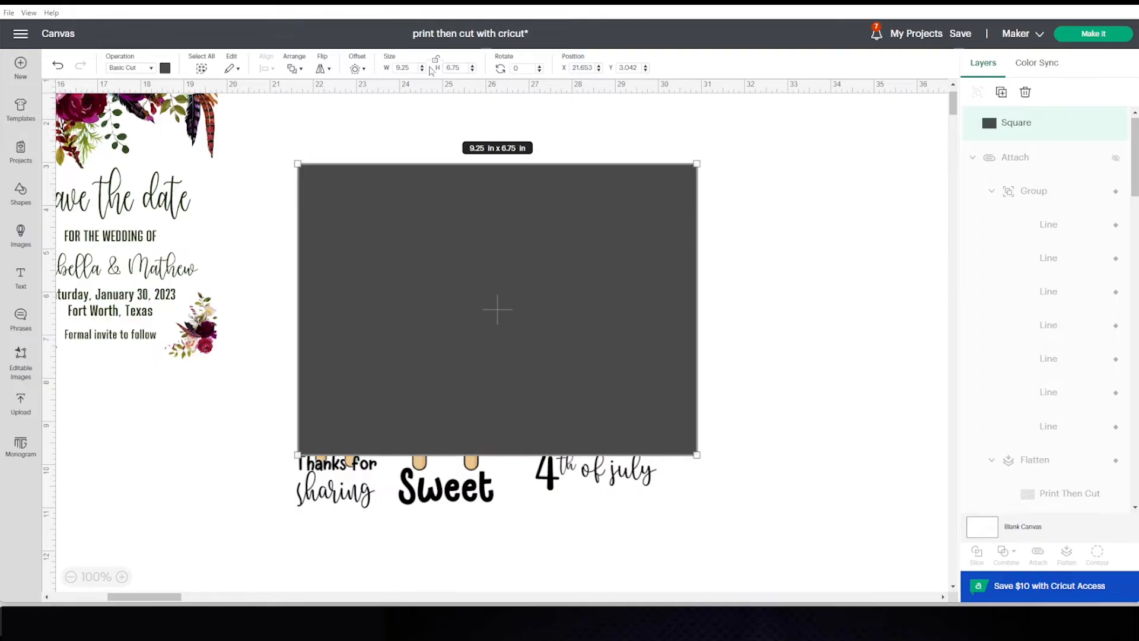
- Send the rectangle behind the six stickers at about X 21.33, Y 4.40 in as a fit check, and delete it
click(295, 69)
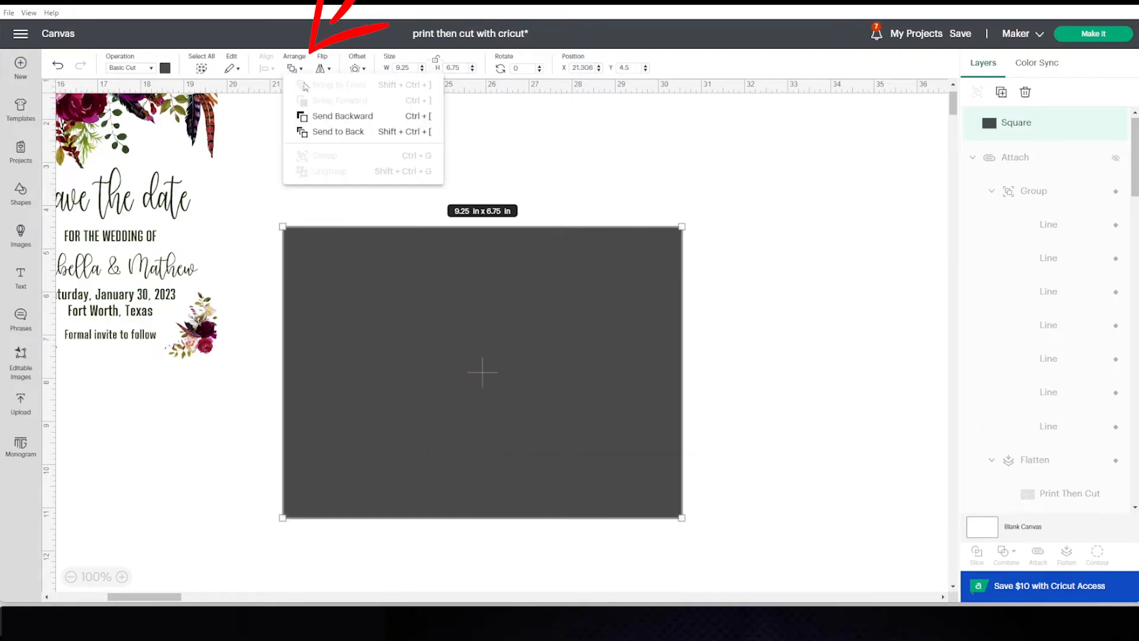
key(Escape)
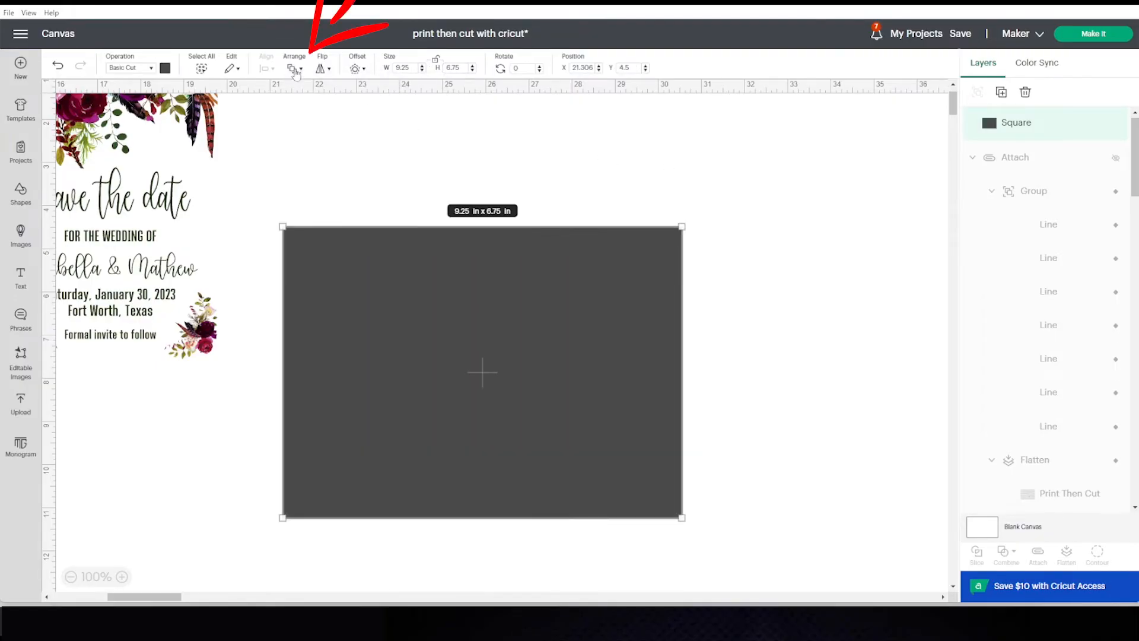
click(295, 70)
click(344, 134)
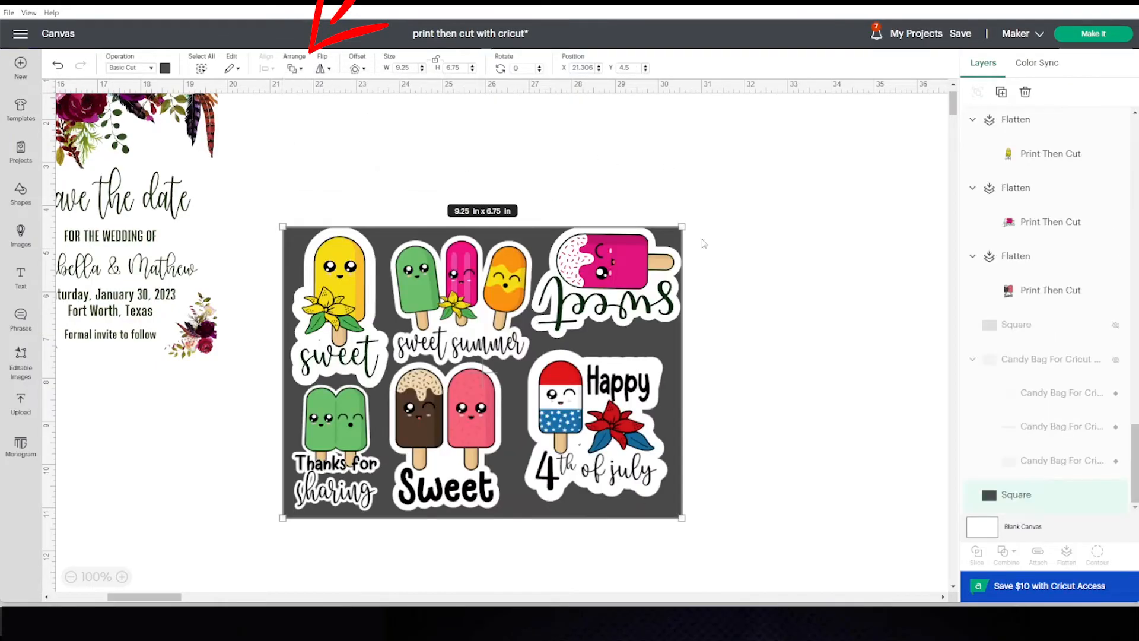
drag(681, 518, 683, 514)
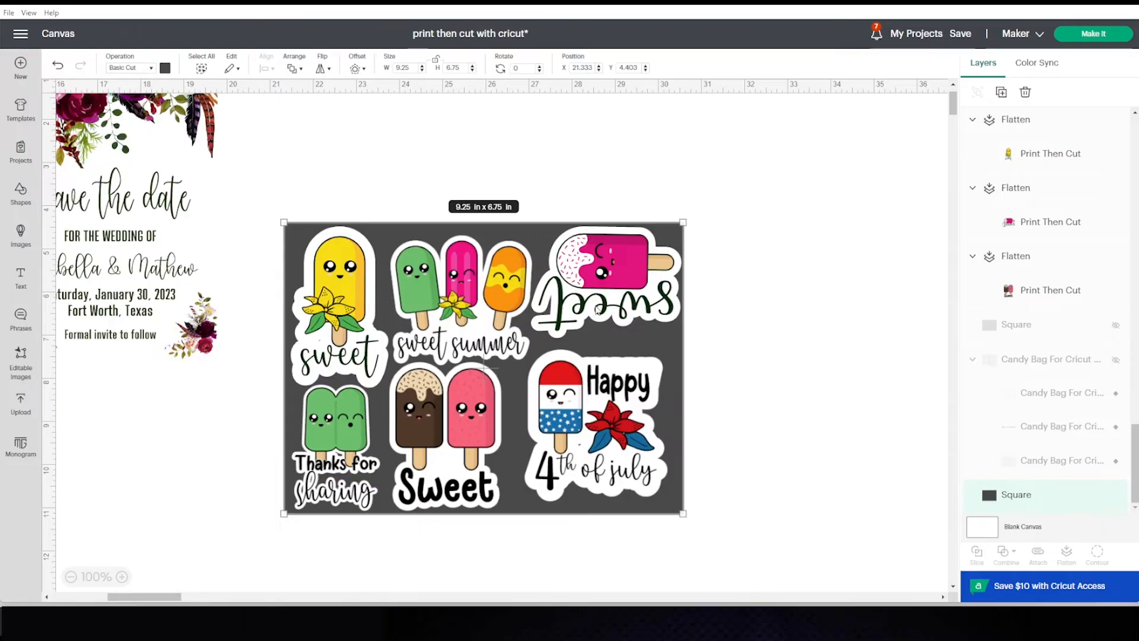
click(706, 450)
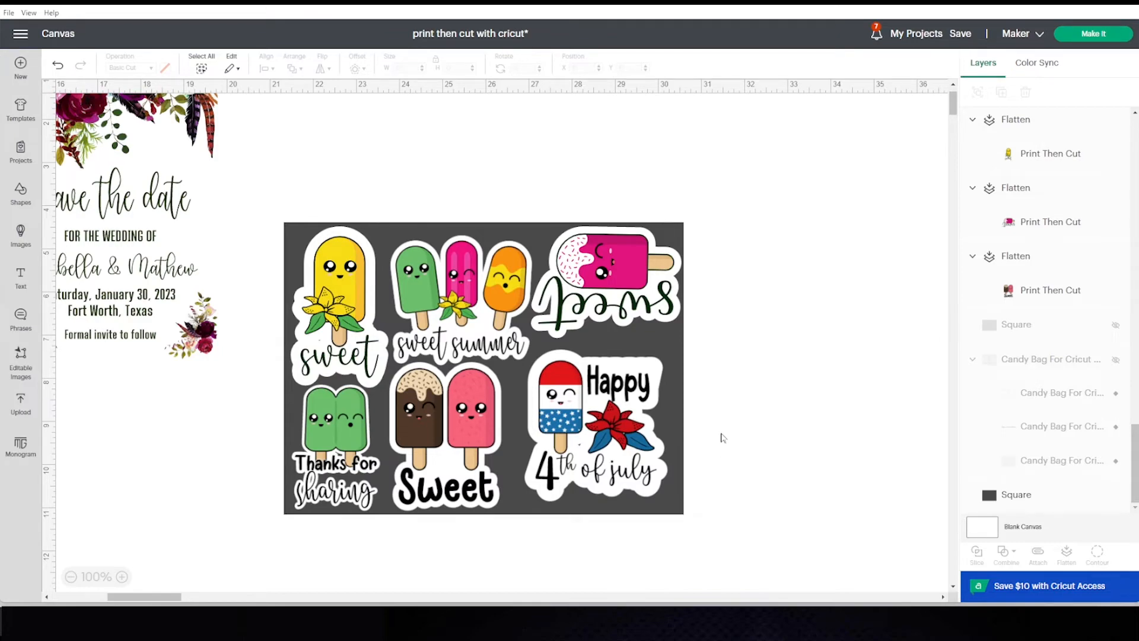
click(680, 349)
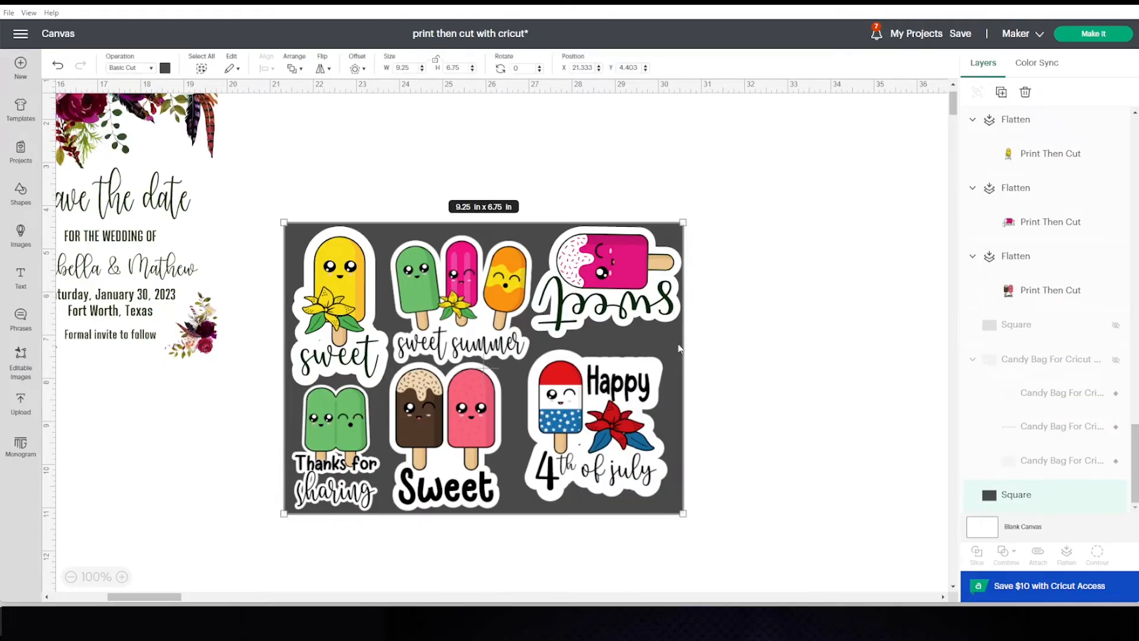
key(Delete)
- Attach all six popsicle stickers as one set and shift it to about X 21.68, Y 4.39 in
drag(284, 201, 715, 527)
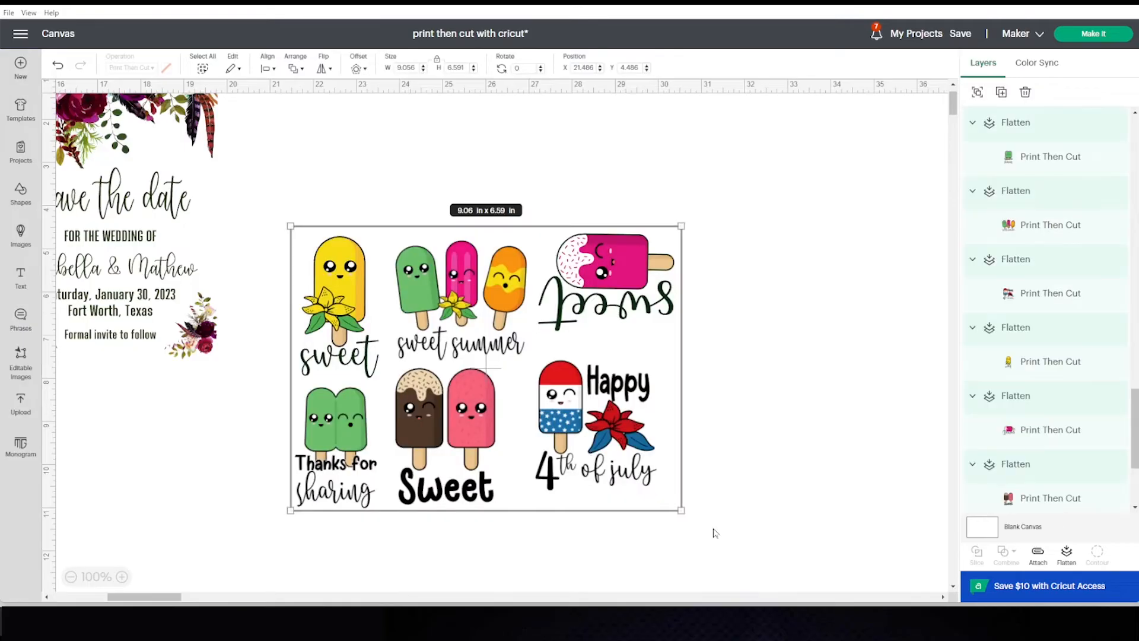
click(1042, 565)
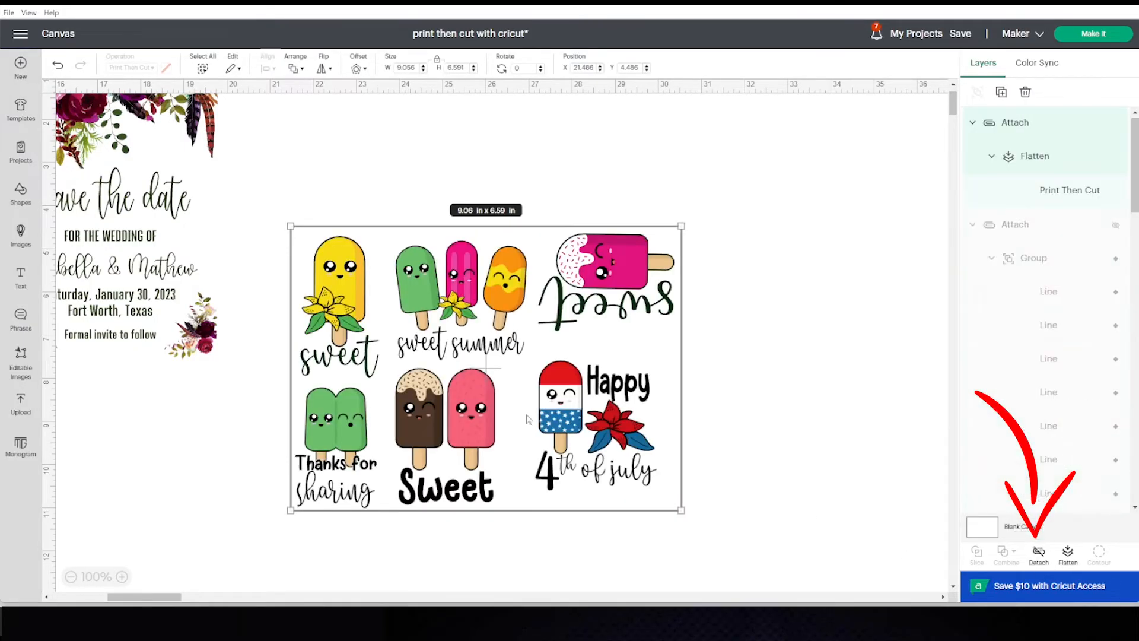
mouse_move(571, 416)
mouse_down()
mouse_move(578, 393)
mouse_move(579, 412)
mouse_up()
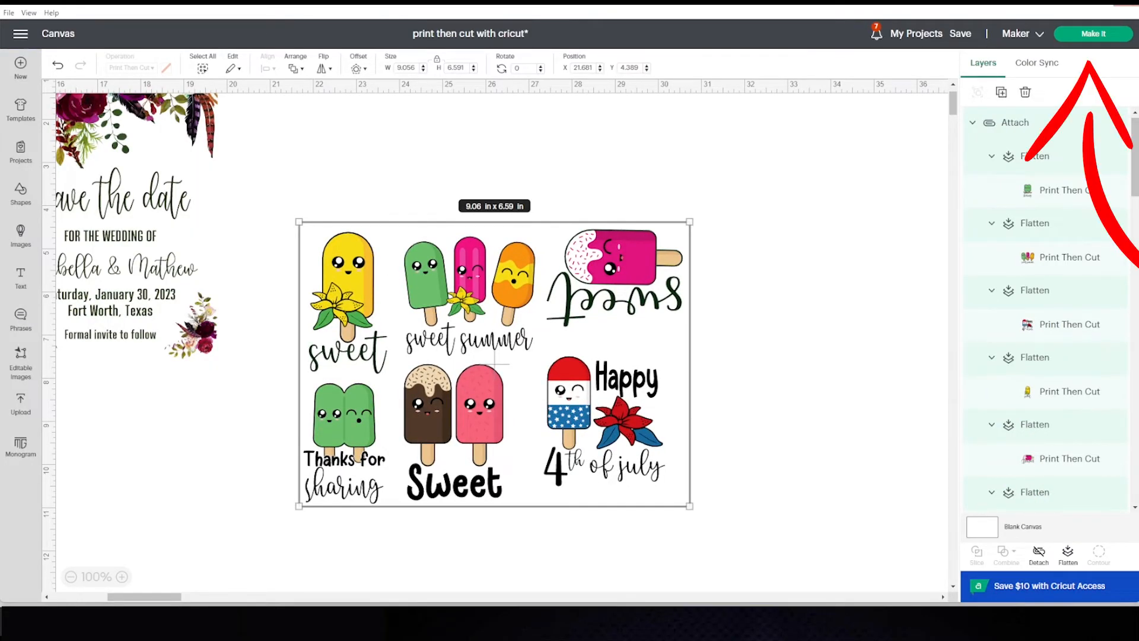
- Preview the sticker, floral card and photo card mats, and continue to the make stage
click(1095, 34)
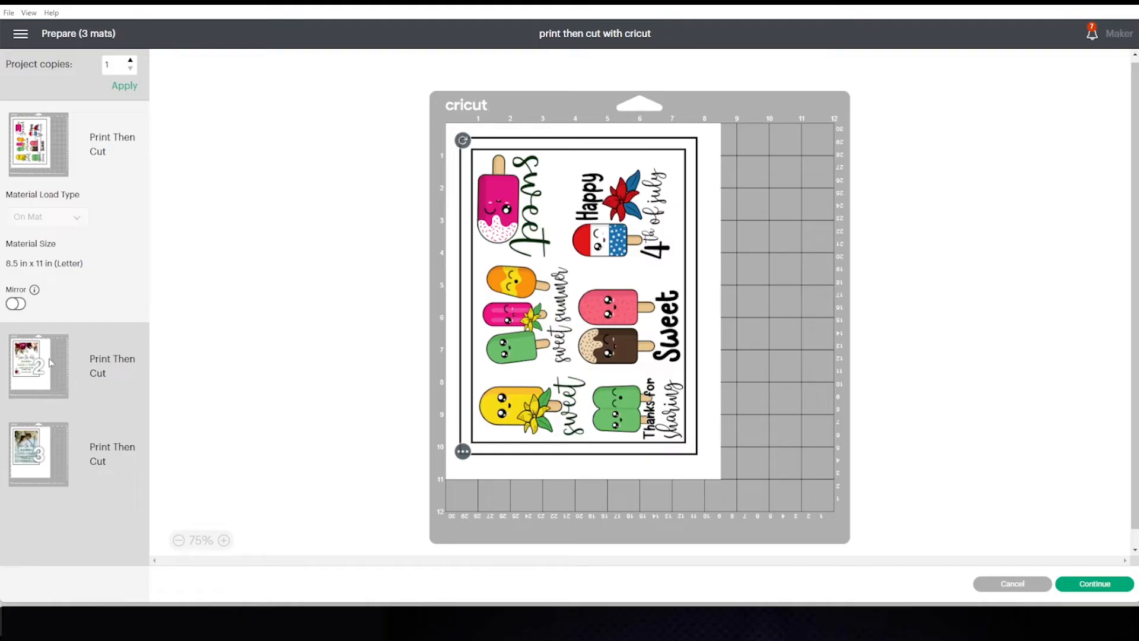
click(51, 363)
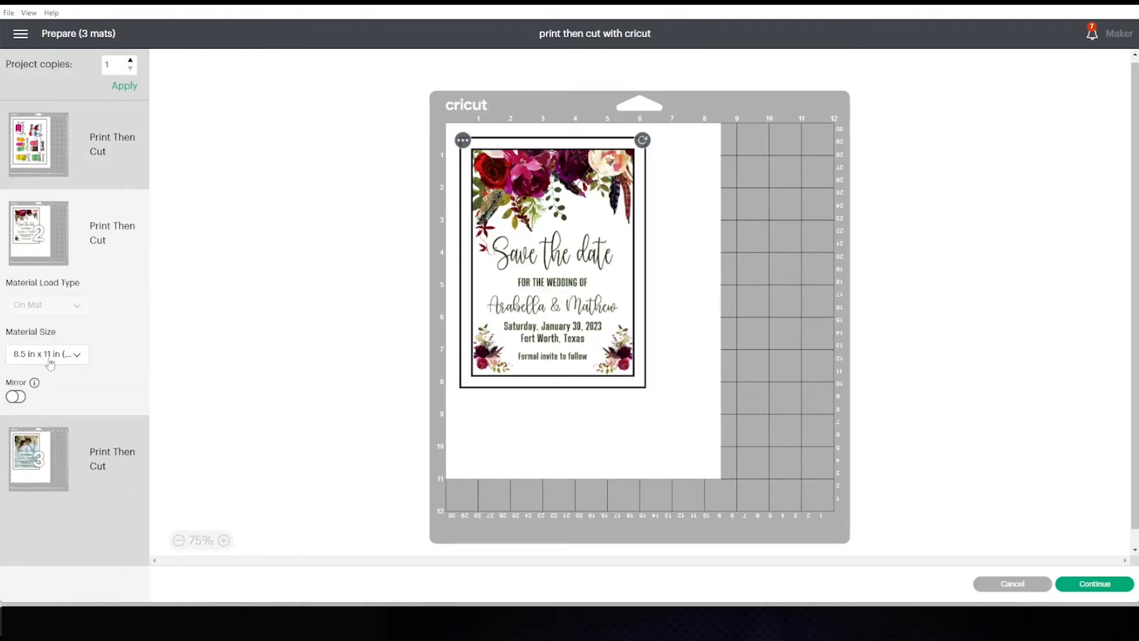
click(39, 457)
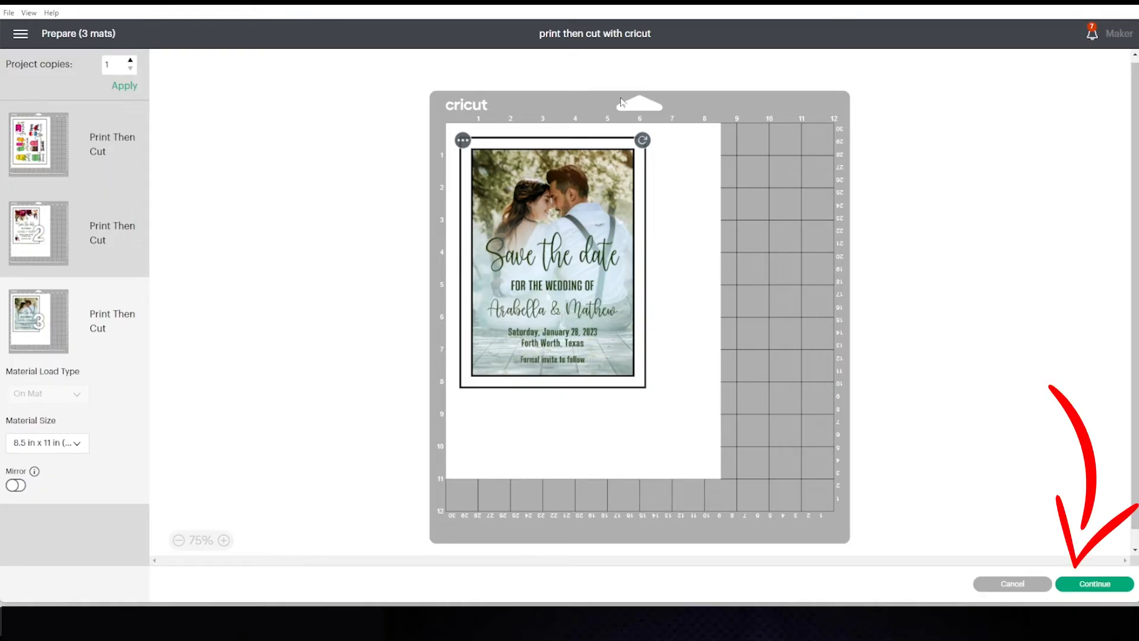
click(1094, 583)
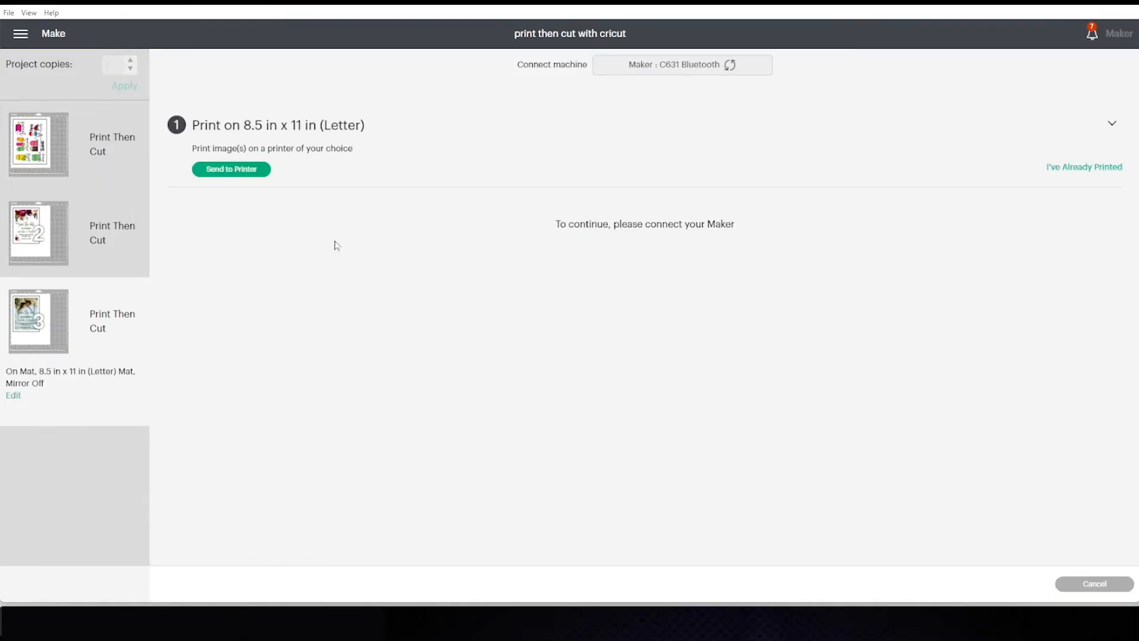
- Send the photo save-the-date card to the Canon G6000 series printer with the system print dialog enabled
click(252, 170)
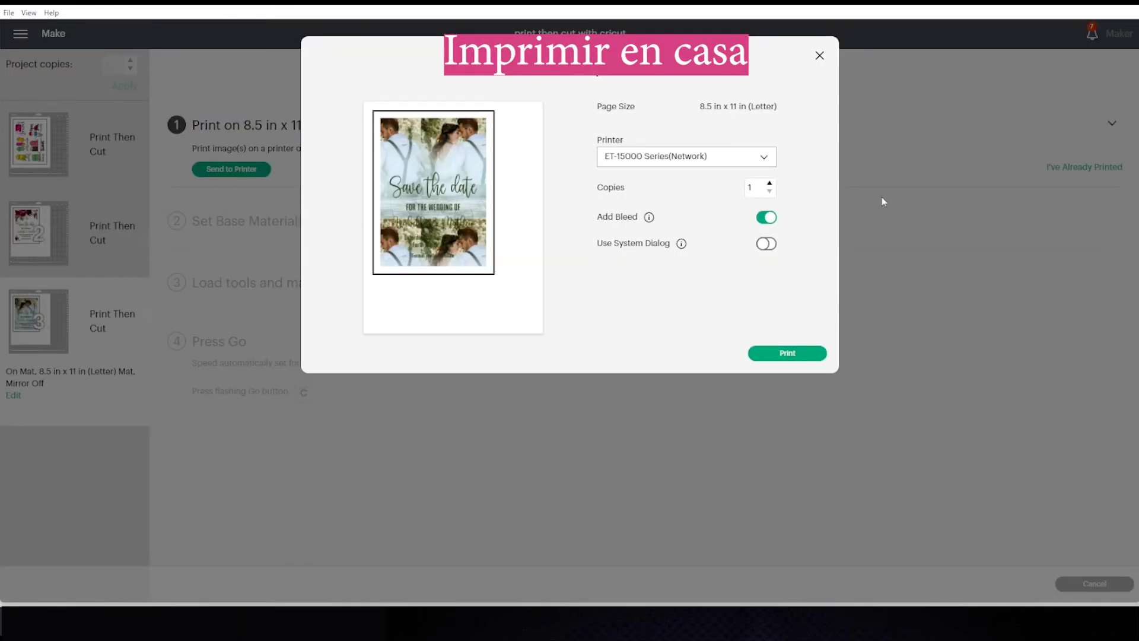
click(767, 157)
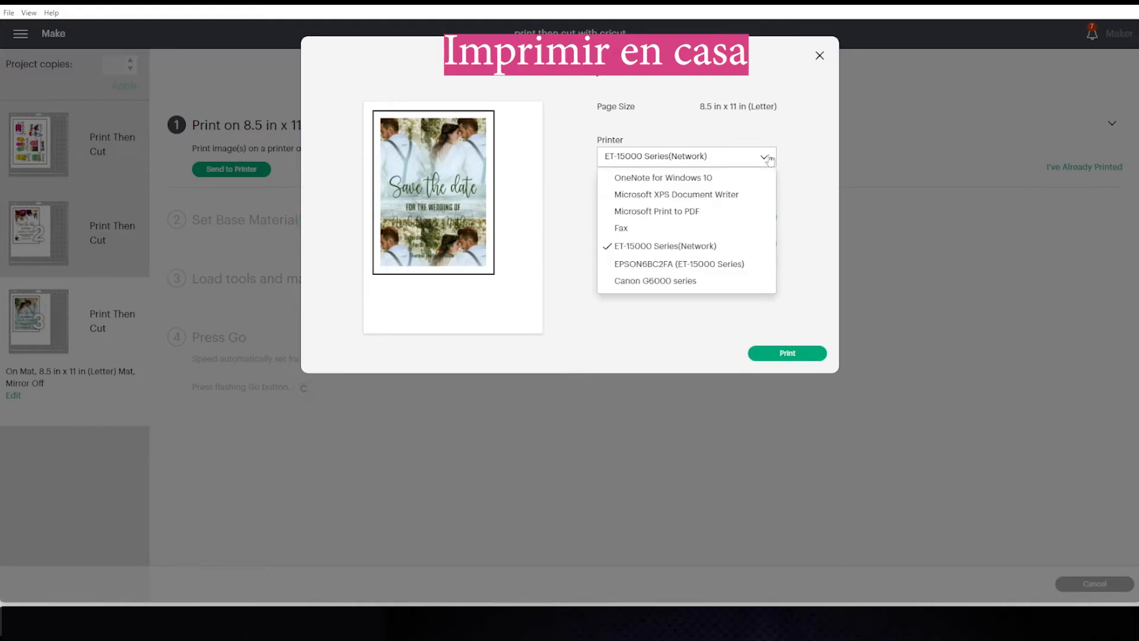
click(710, 282)
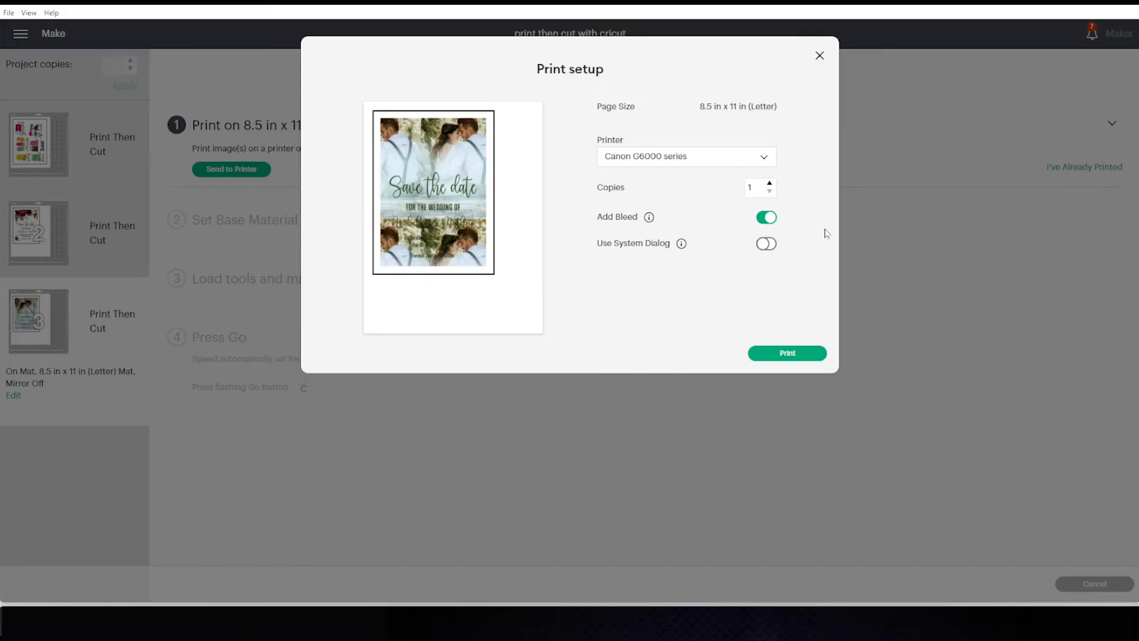
click(766, 244)
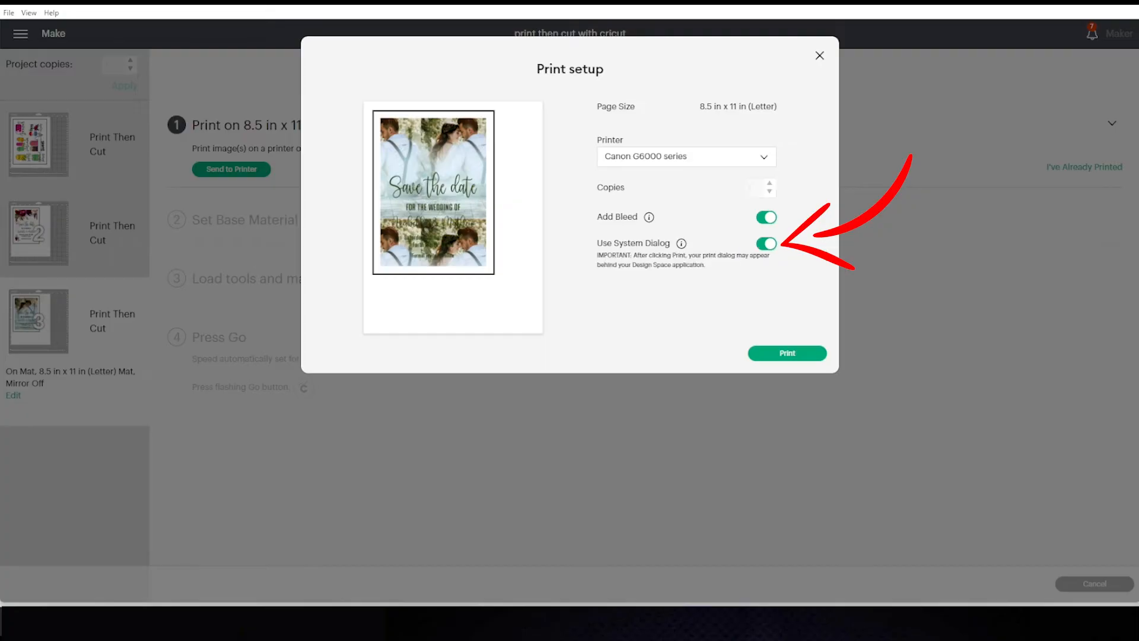
click(793, 354)
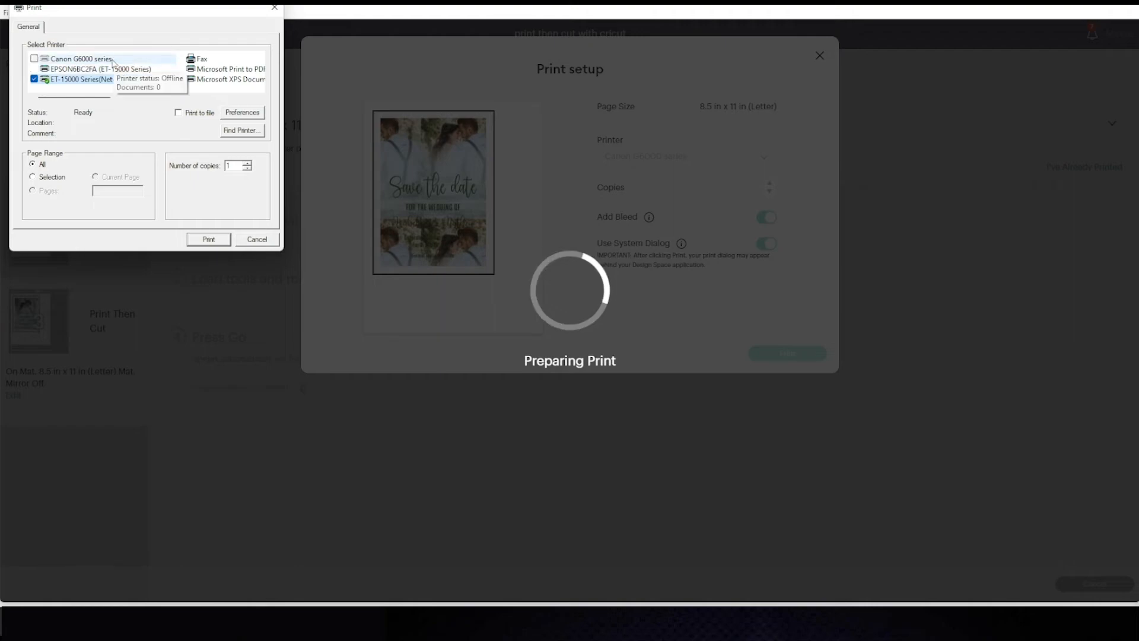
- Choose Canon G6000 series in the system print dialog and set its media type to Photo Paper Plus Glossy II
click(112, 59)
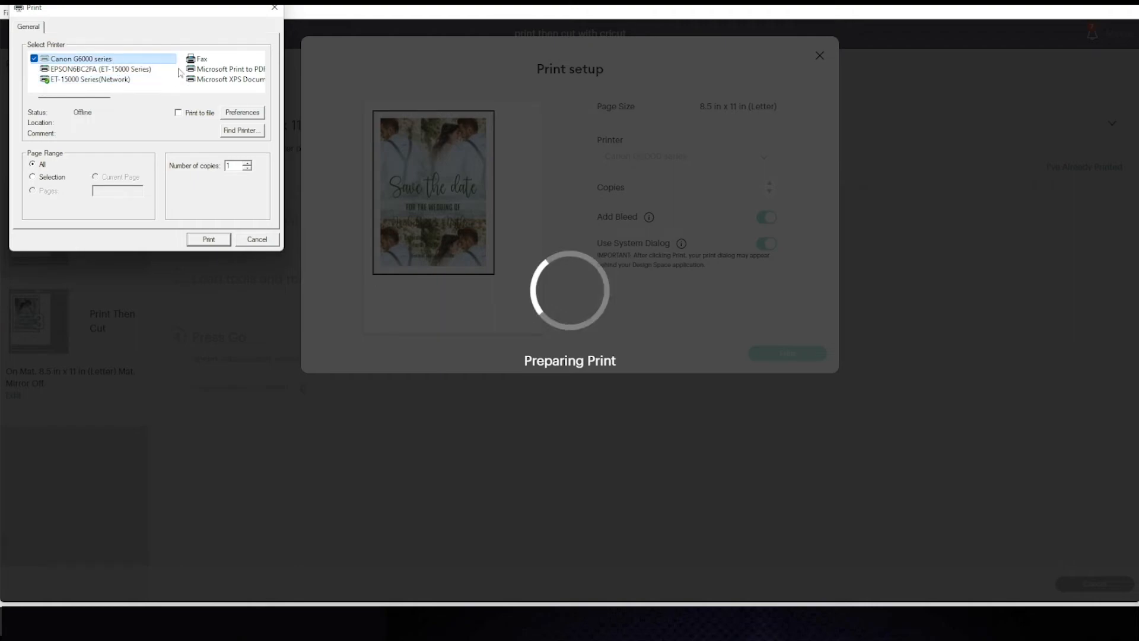
click(249, 113)
drag(289, 60, 685, 90)
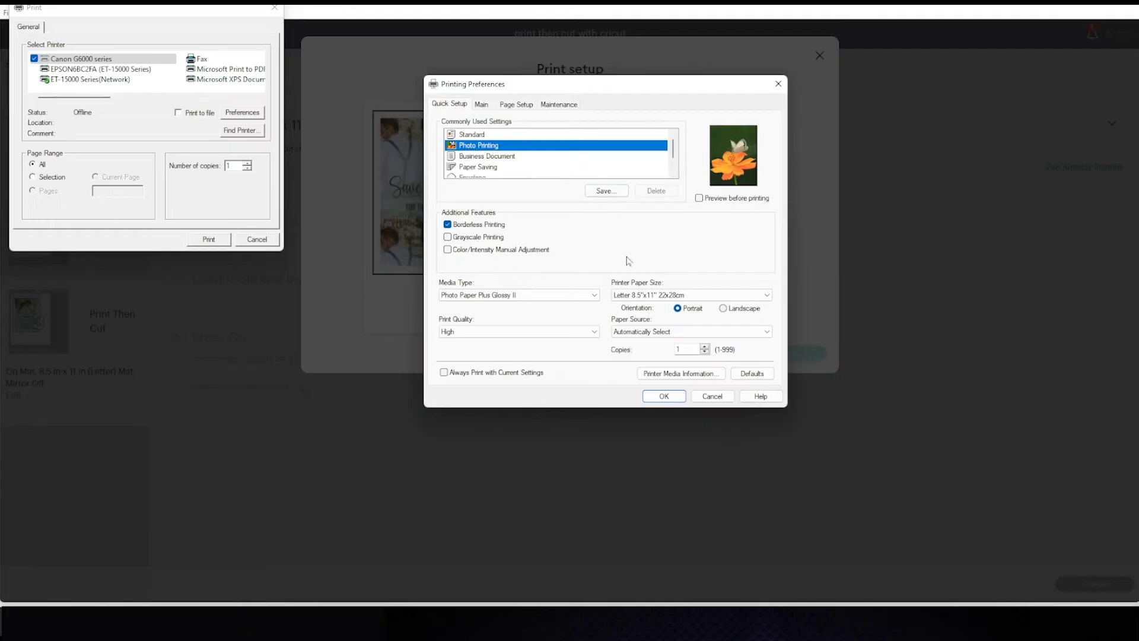
click(596, 295)
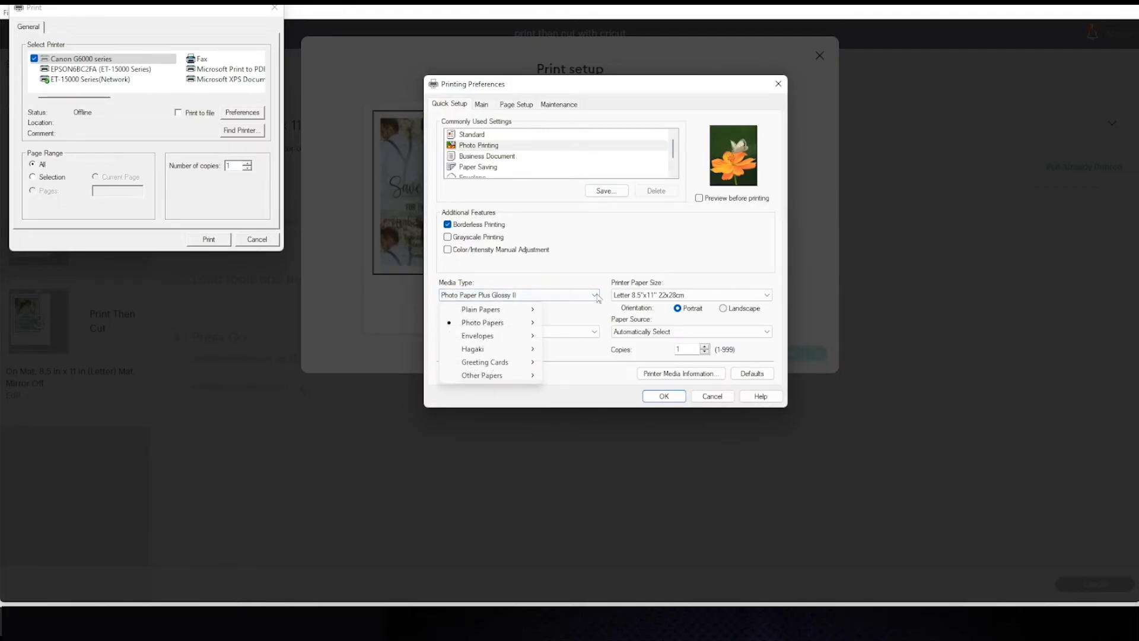
mouse_move(528, 328)
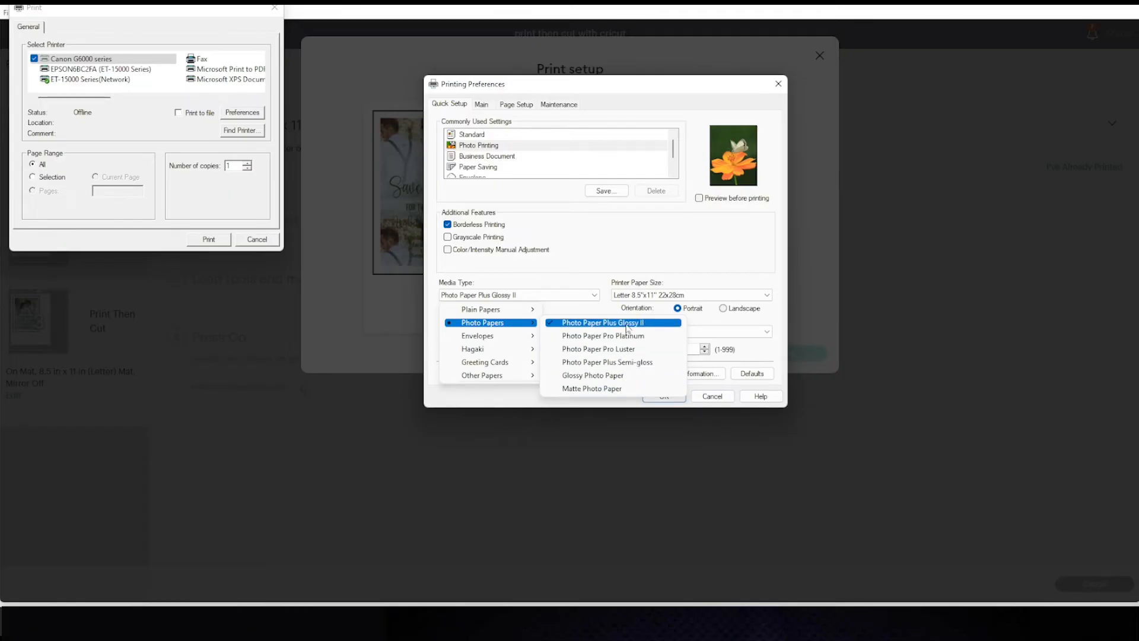
click(626, 325)
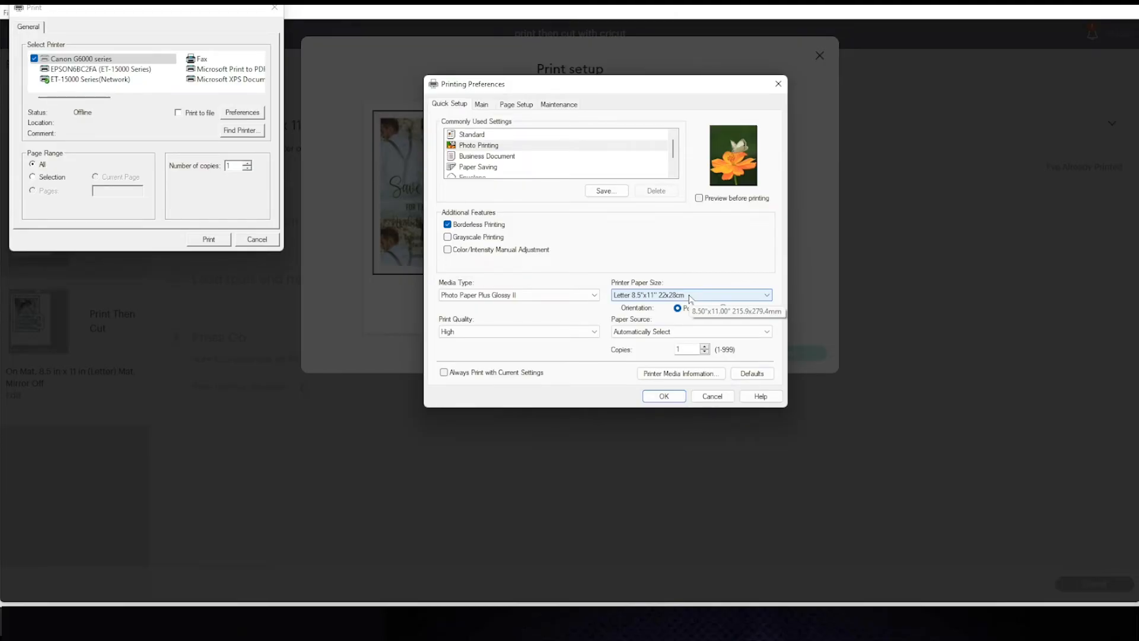
click(677, 402)
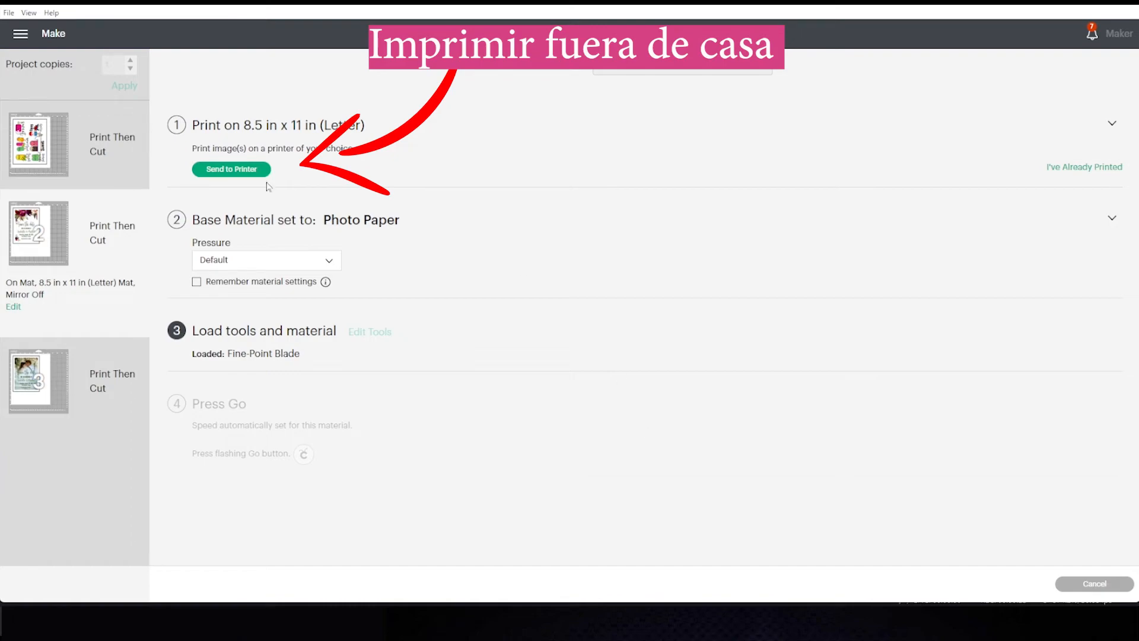
- Send the floral save-the-date card to print using Microsoft Print to PDF
click(232, 170)
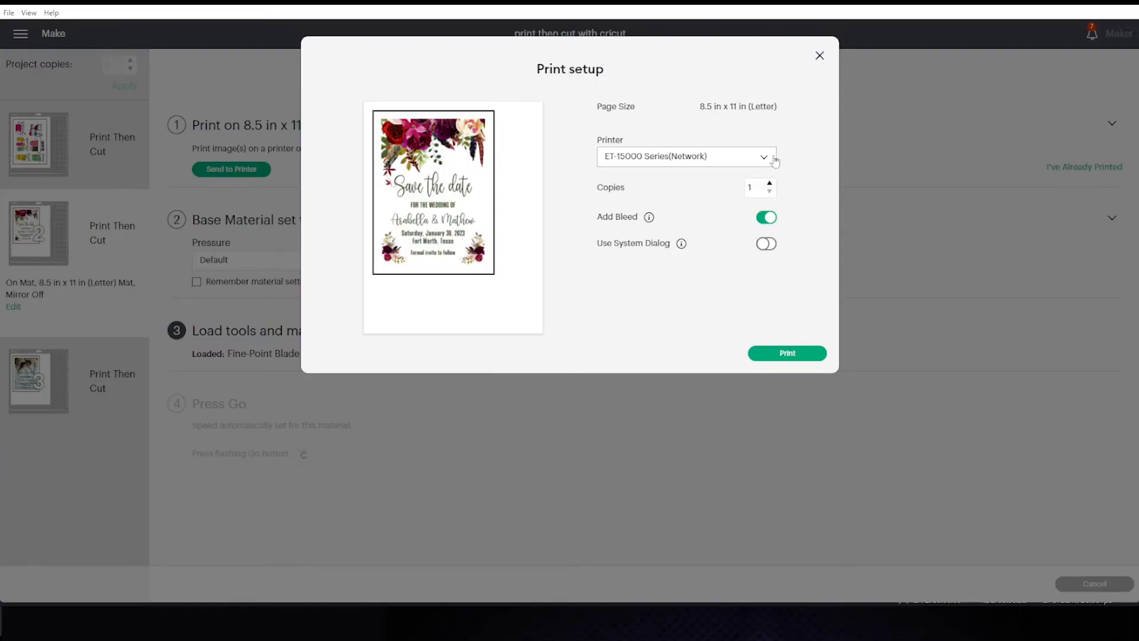
click(774, 158)
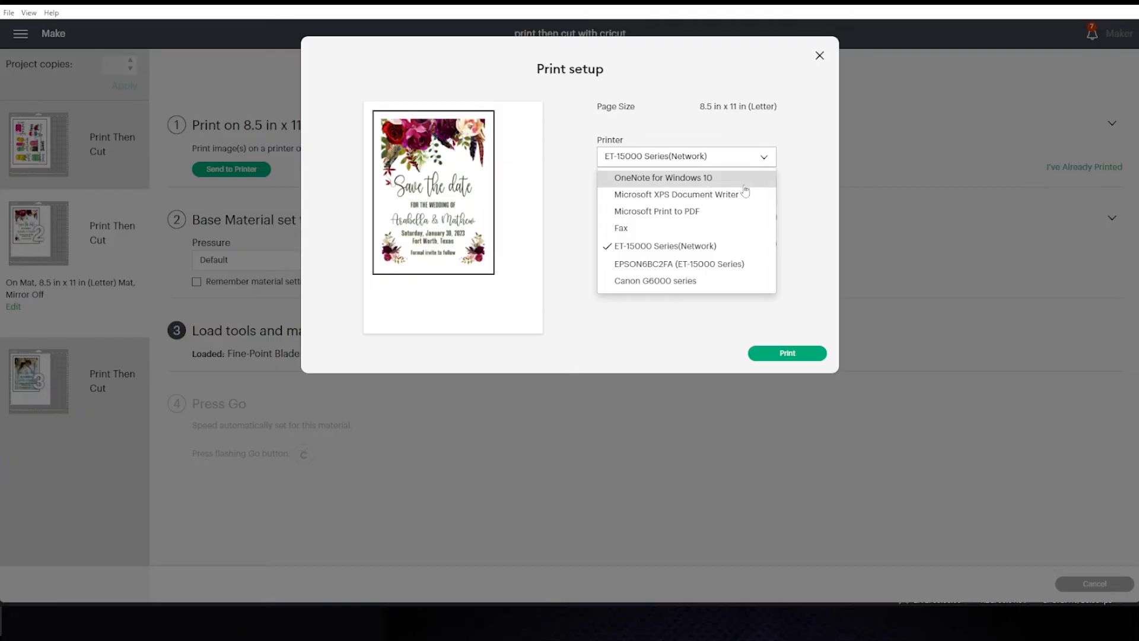
click(712, 217)
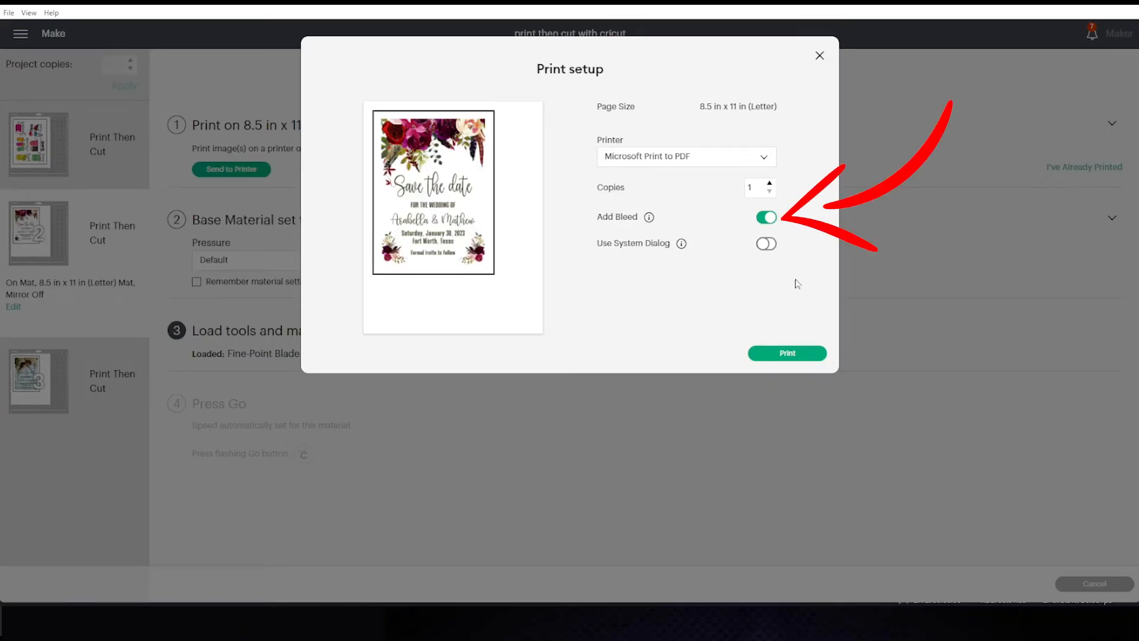
click(799, 355)
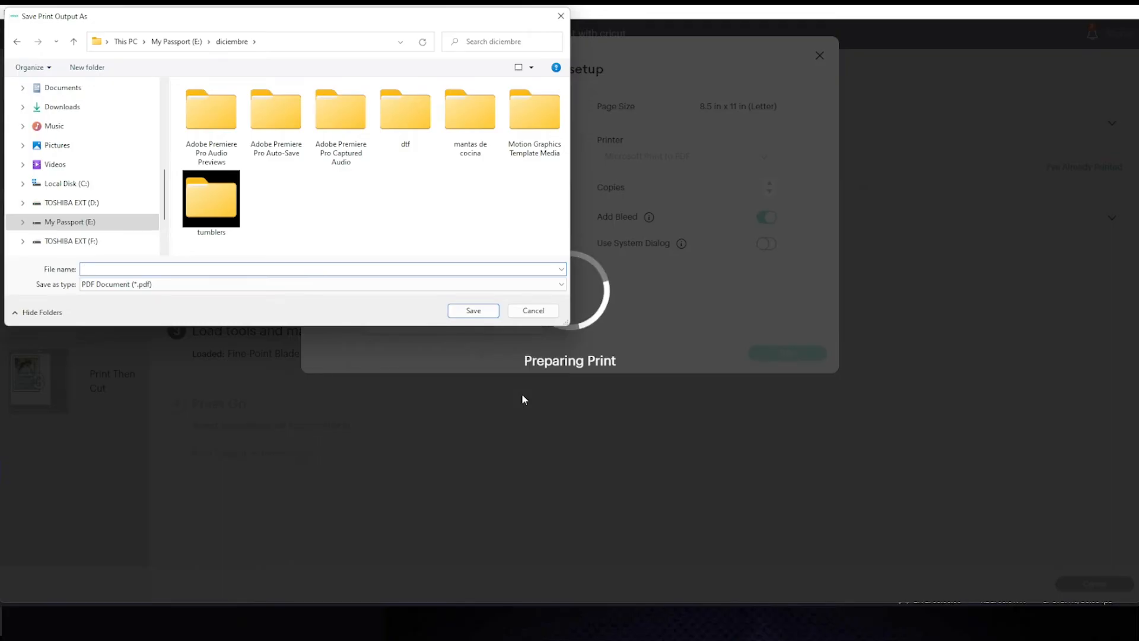
- Save the floral card's PDF in the diciembre folder as "Tarjeta de anuncio de boda"
text(Tarjeta de anubci)
key(BackSpace)
key(BackSpace)
key(BackSpace)
text(ncio de boda)
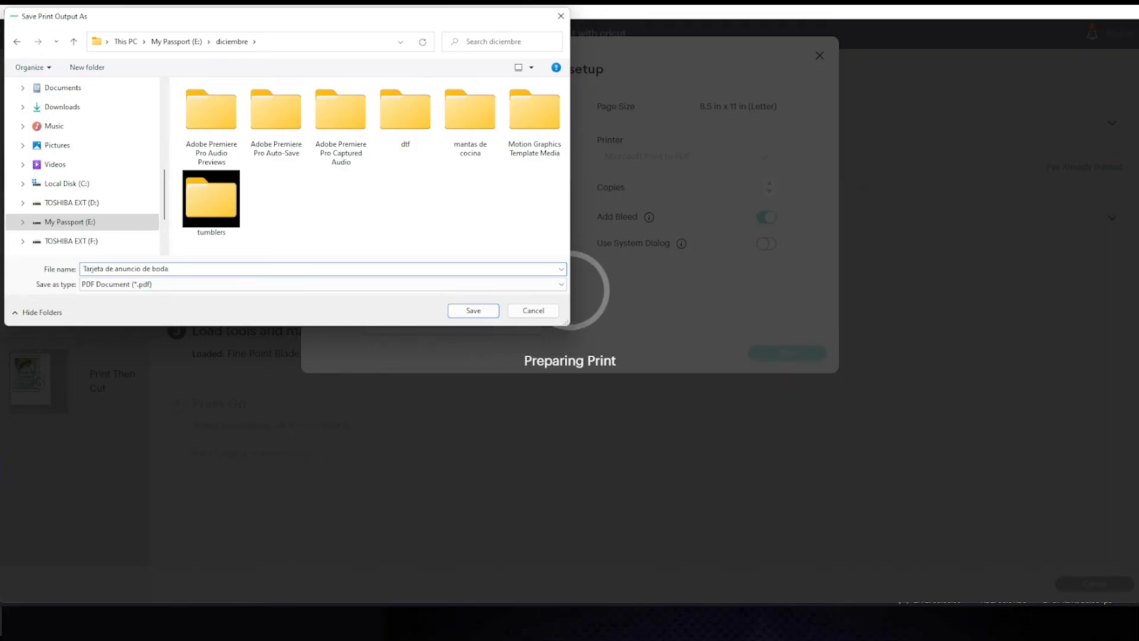
key(Return)
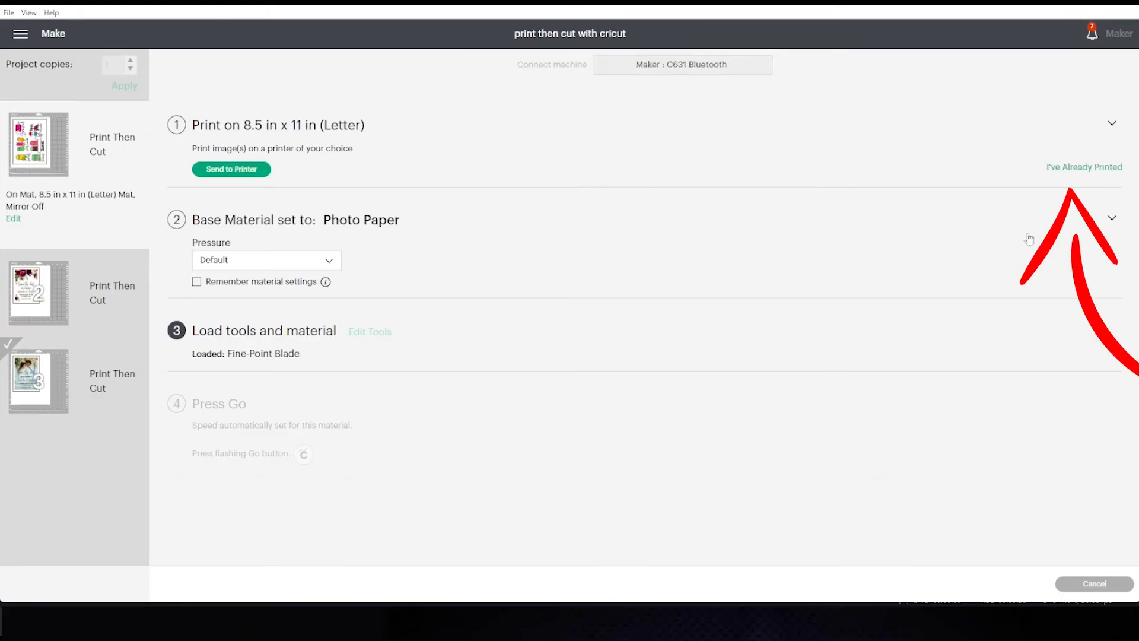
- Mark the sticker mat as already printed and search the compatible materials for "photo paper", keeping the current base material
click(1079, 171)
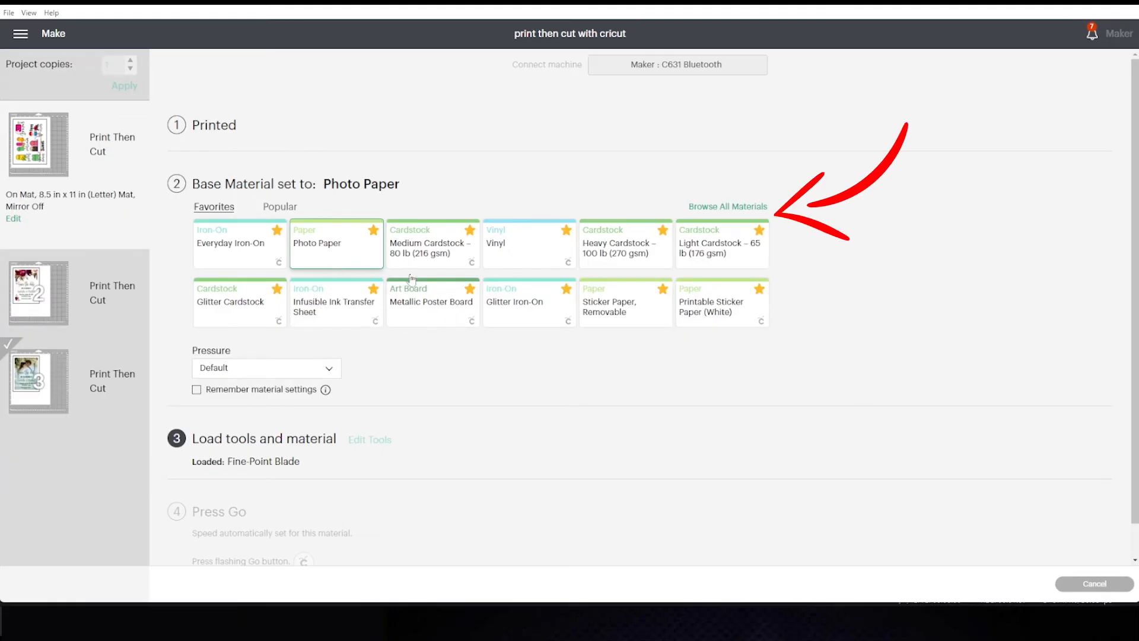
click(722, 212)
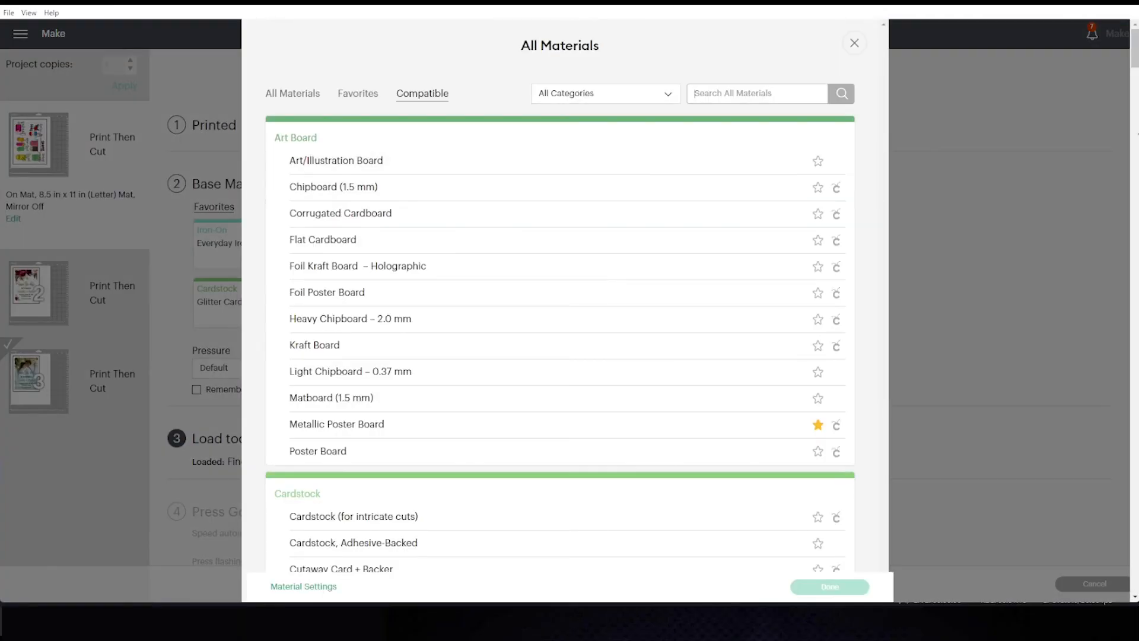
text(photo paper)
key(Return)
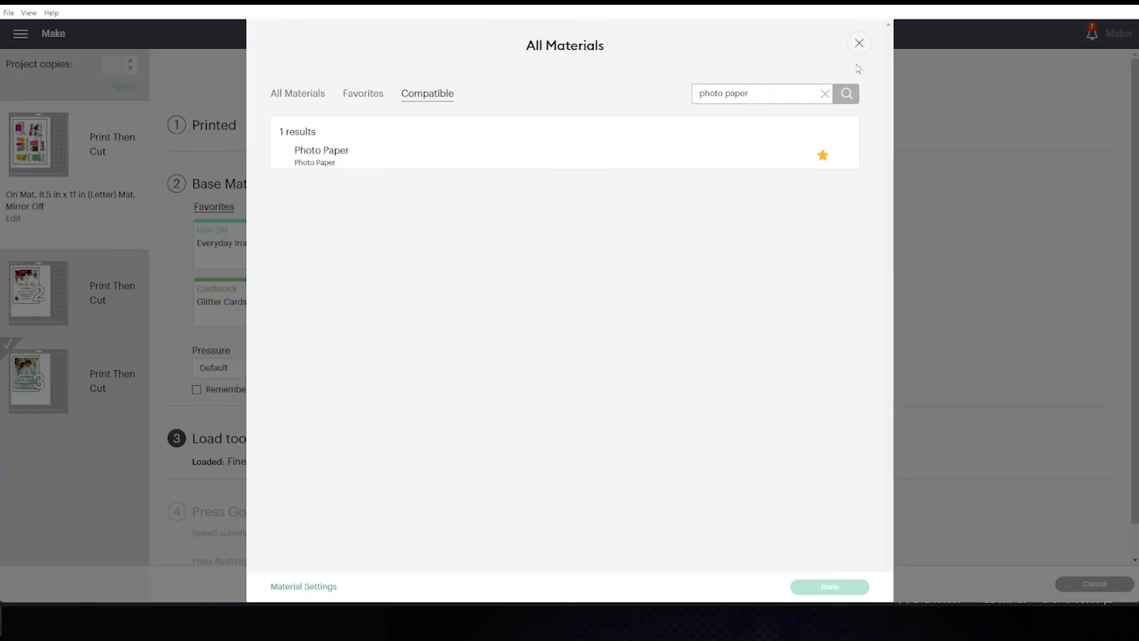
click(868, 43)
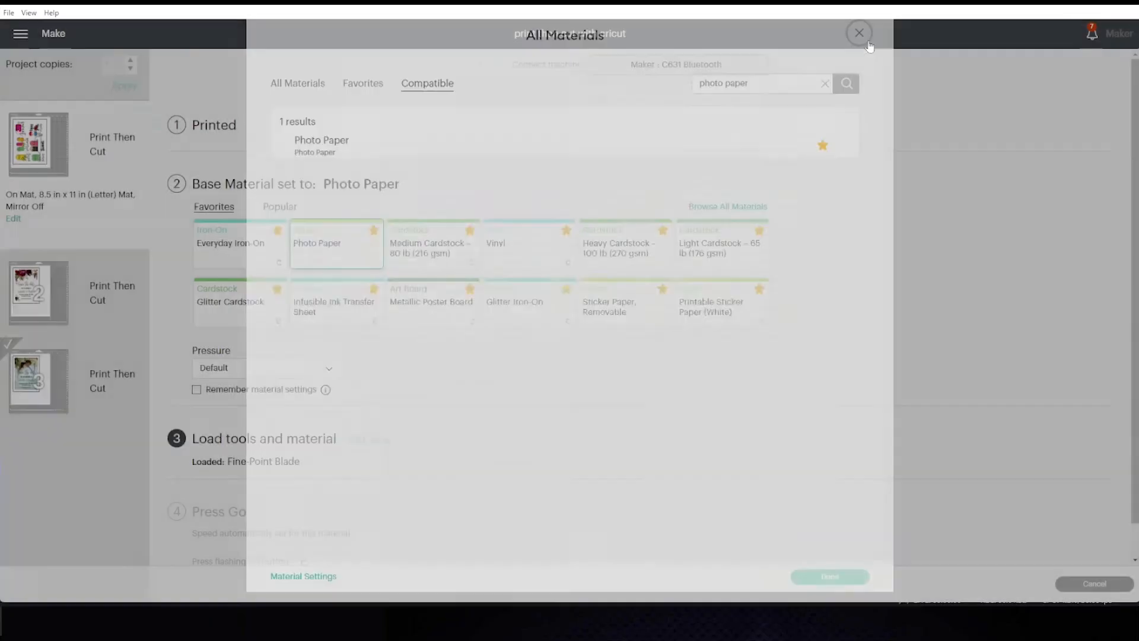
mouse_move(42, 159)
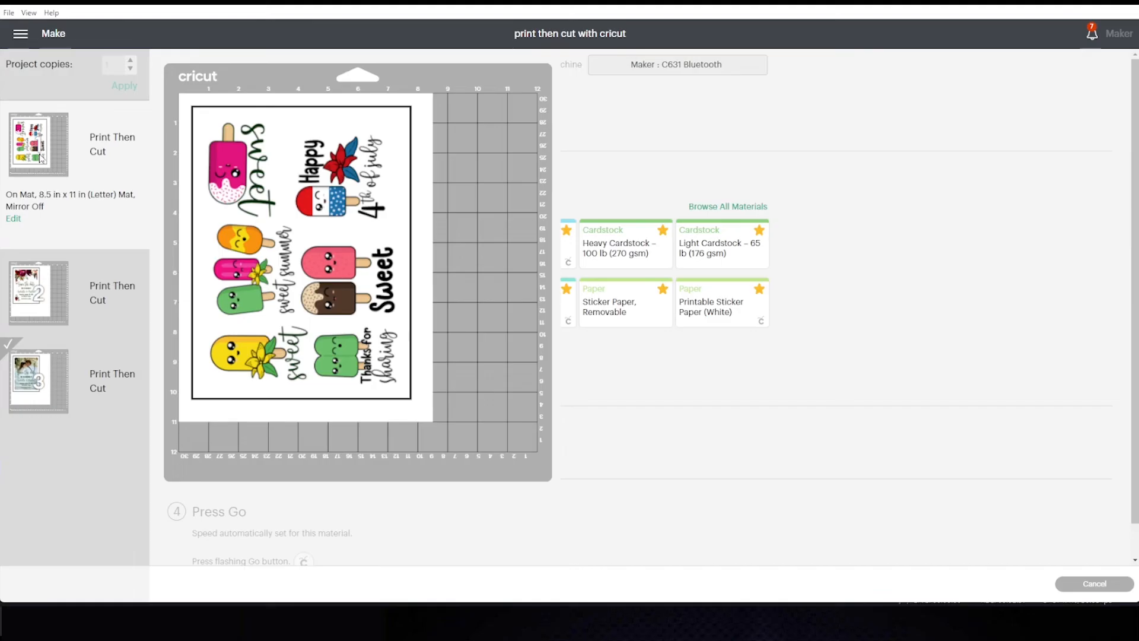